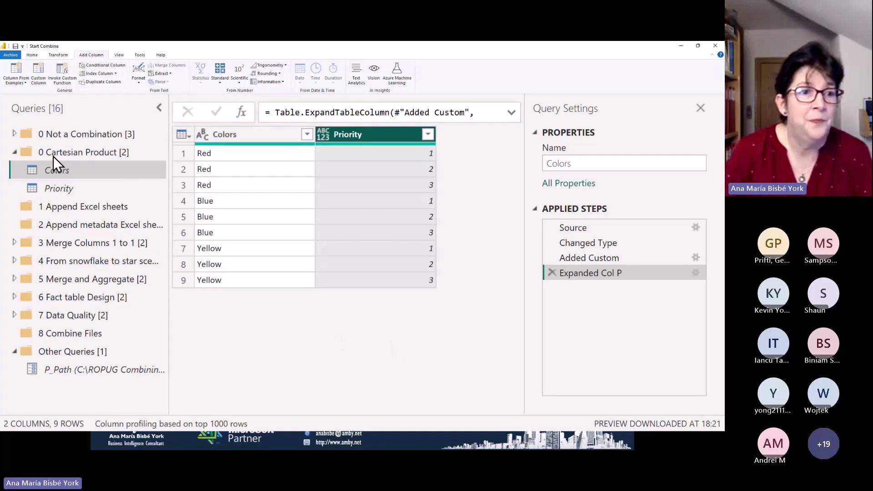
Collapse the 0 Cartesian Product group and select the 1 Append Excel sheets group
{"action": "left_click_drag", "start_coordinate": [28, 155], "coordinate": [14, 153]}
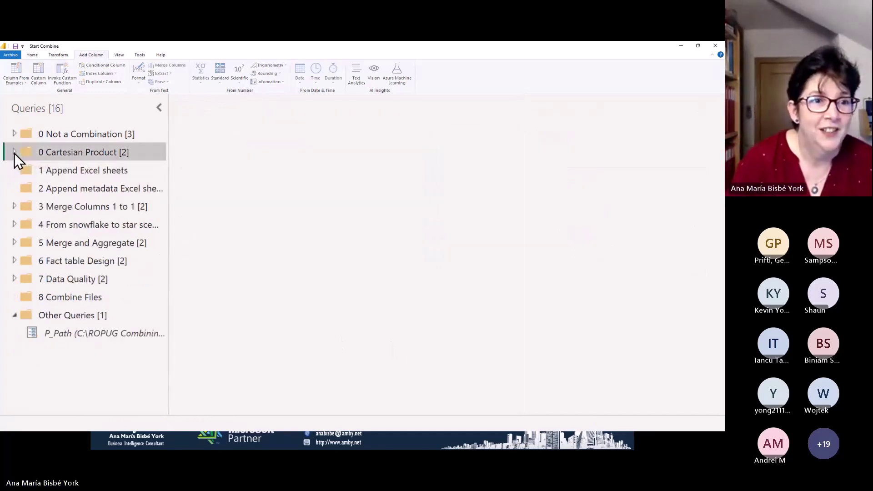
{"action": "left_click", "coordinate": [83, 207]}
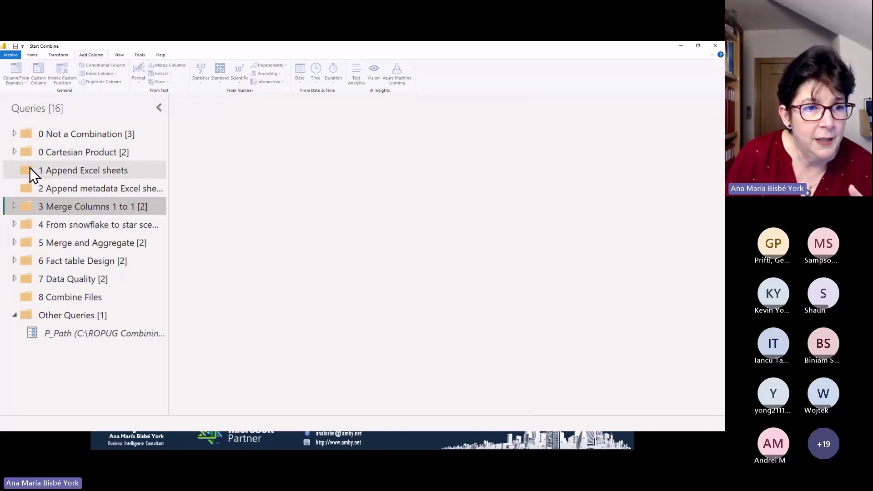
{"action": "left_click", "coordinate": [59, 171]}
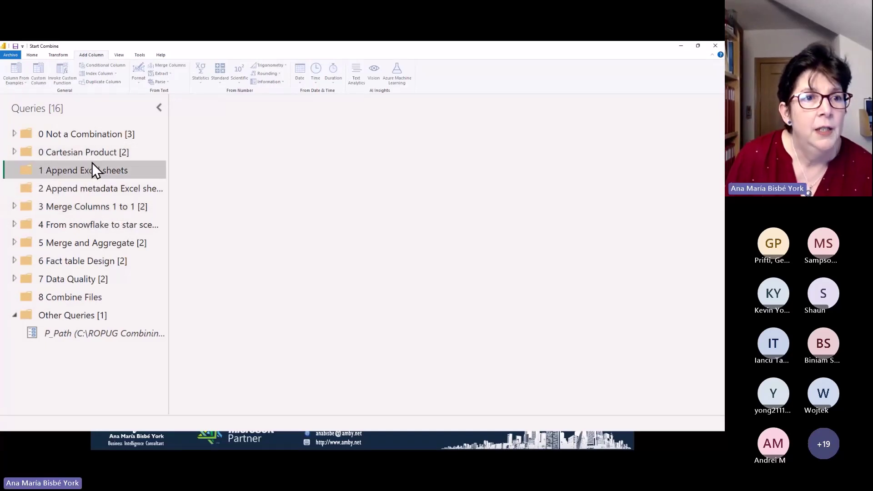
Import the February, January and March sheets from the Excel workbook Monthly sales.xlsx as new queries
{"action": "left_click", "coordinate": [32, 55]}
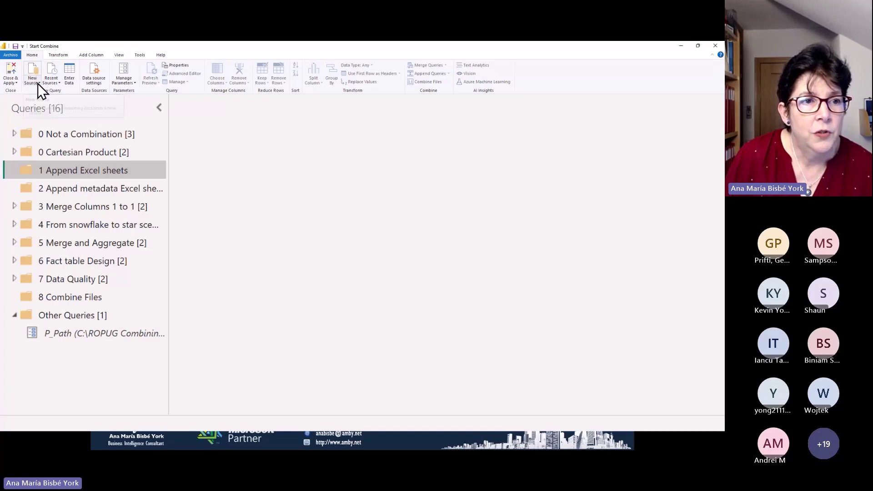
{"action": "left_click", "coordinate": [36, 83]}
{"action": "left_click", "coordinate": [51, 103]}
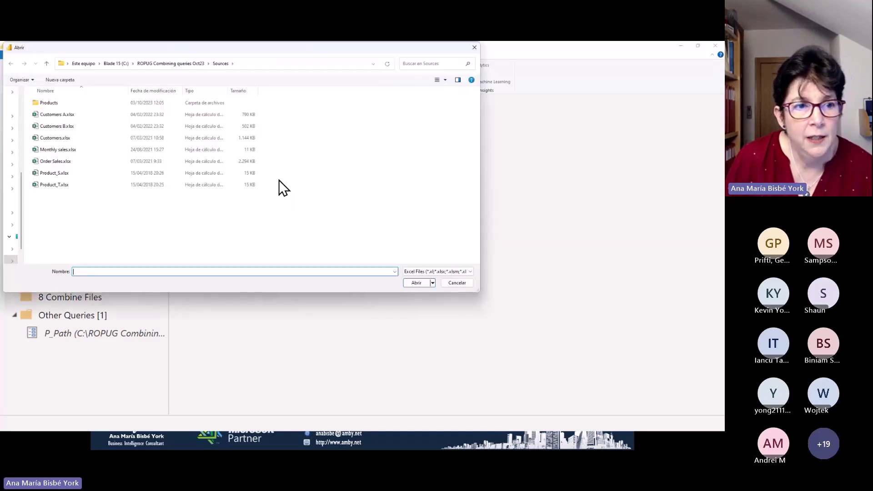
{"action": "left_click", "coordinate": [64, 150]}
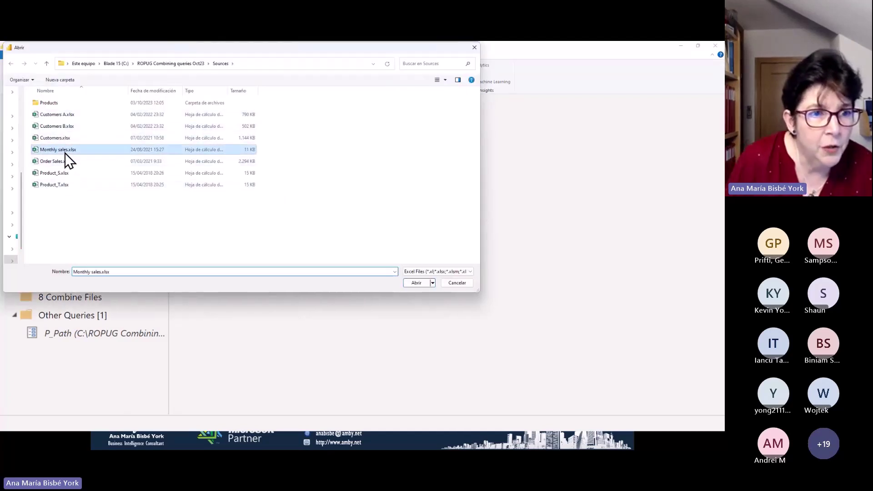
{"action": "left_click", "coordinate": [407, 283]}
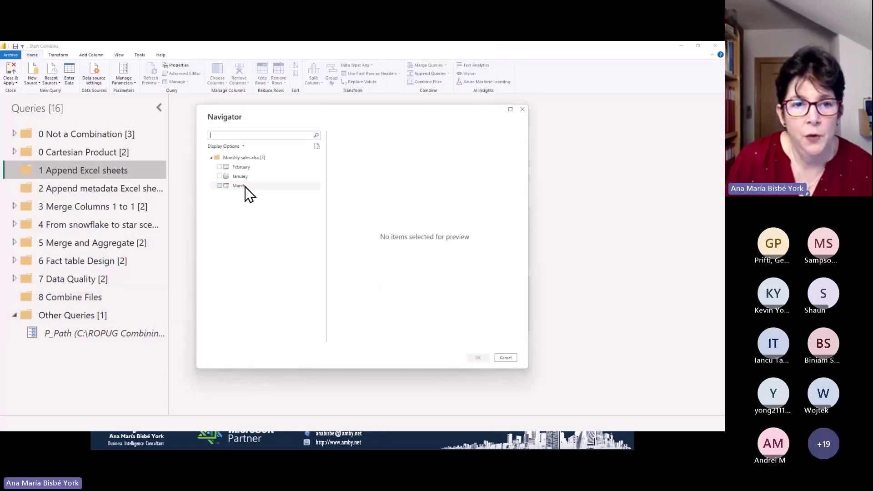
{"action": "left_click", "coordinate": [219, 166]}
{"action": "left_click", "coordinate": [220, 176]}
{"action": "left_click", "coordinate": [222, 186]}
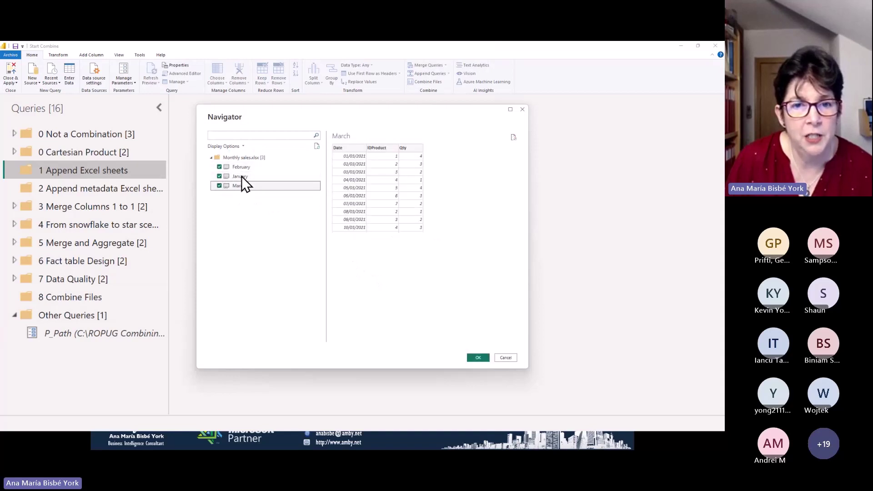
{"action": "left_click", "coordinate": [478, 358]}
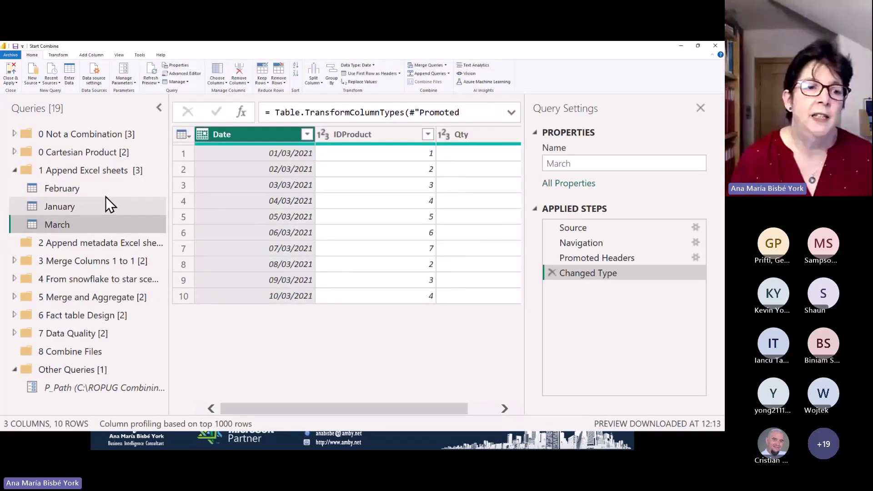
Disable loading for the February, January and March queries
{"action": "right_click", "coordinate": [94, 190]}
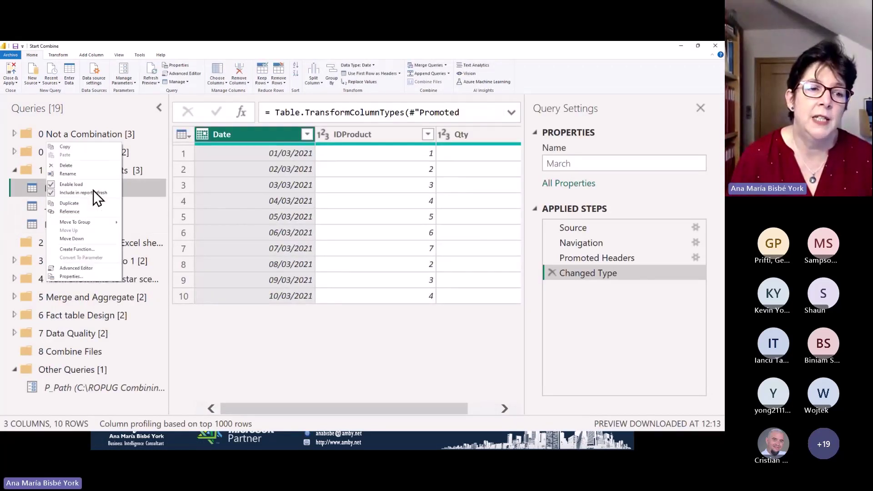
{"action": "key", "text": "Escape"}
{"action": "right_click", "coordinate": [91, 203]}
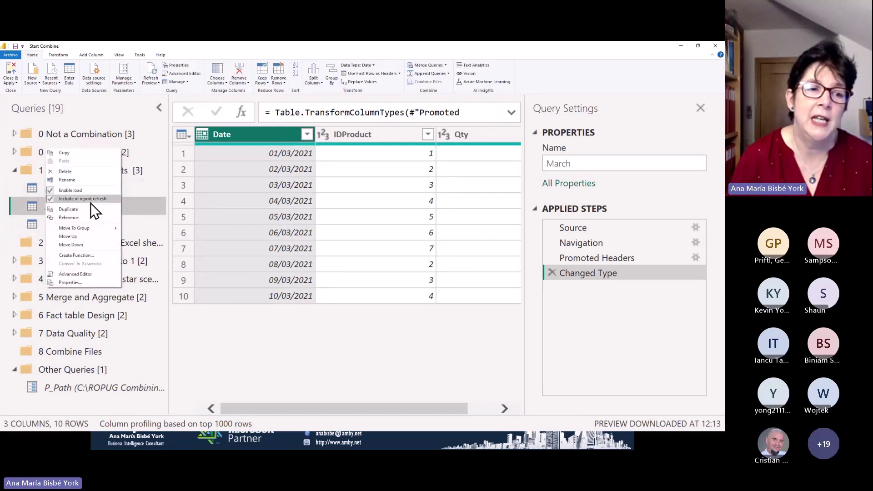
{"action": "key", "text": "Escape"}
{"action": "right_click", "coordinate": [88, 226]}
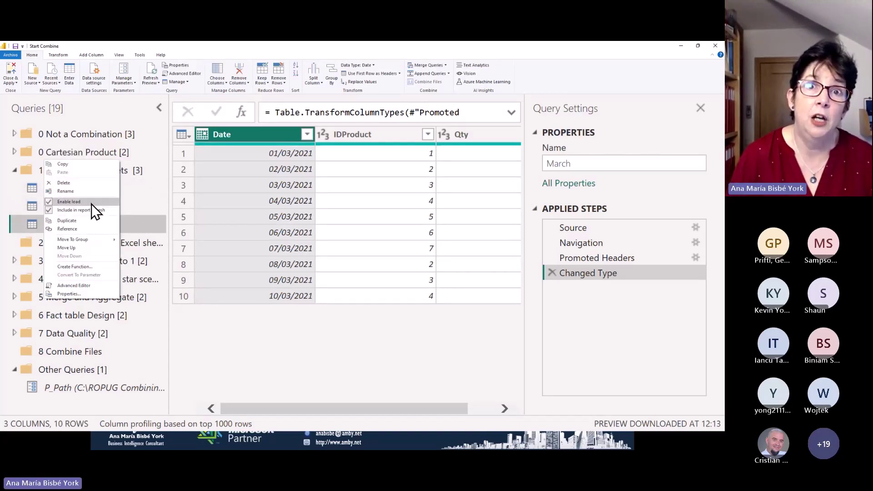
{"action": "left_click", "coordinate": [91, 203]}
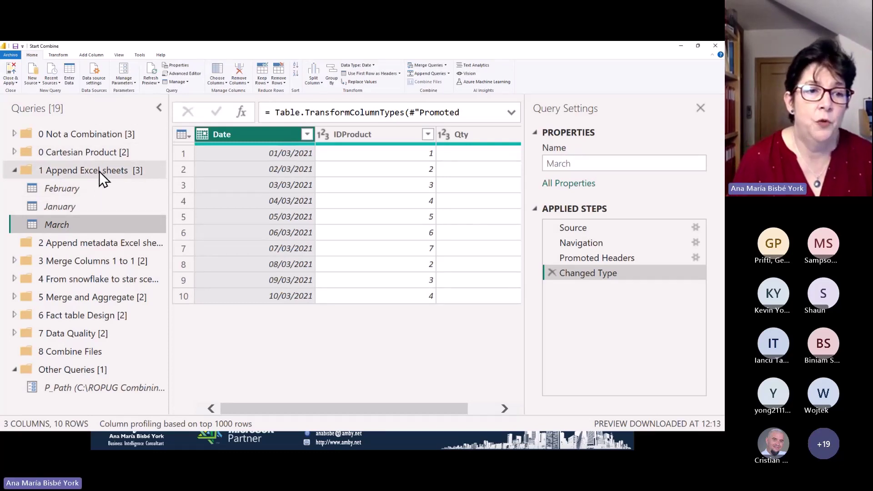
Set up an Append Queries as New from February with three or more tables, adding January and March to the tables to append
{"action": "left_click", "coordinate": [99, 171]}
{"action": "left_click", "coordinate": [94, 185]}
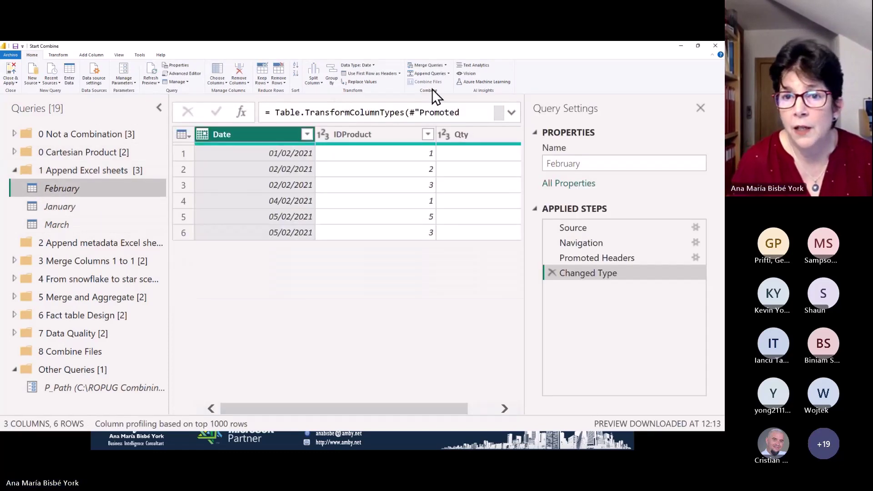
{"action": "left_click", "coordinate": [449, 73]}
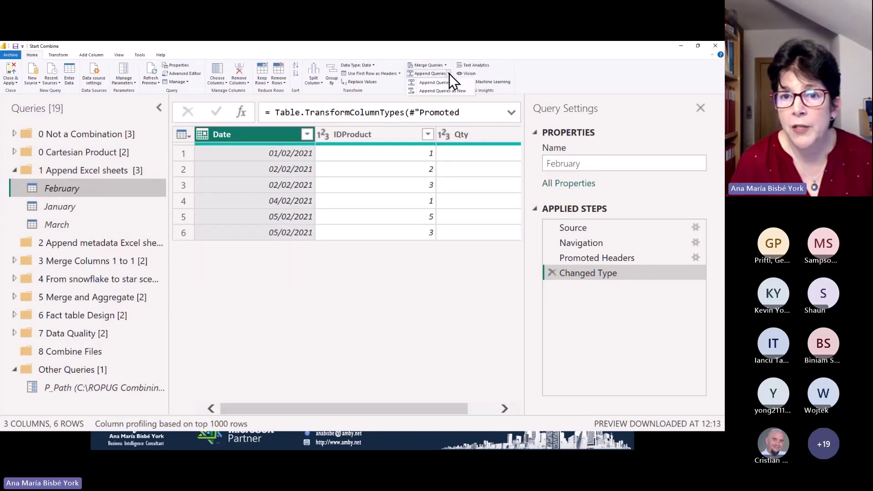
{"action": "left_click", "coordinate": [455, 91]}
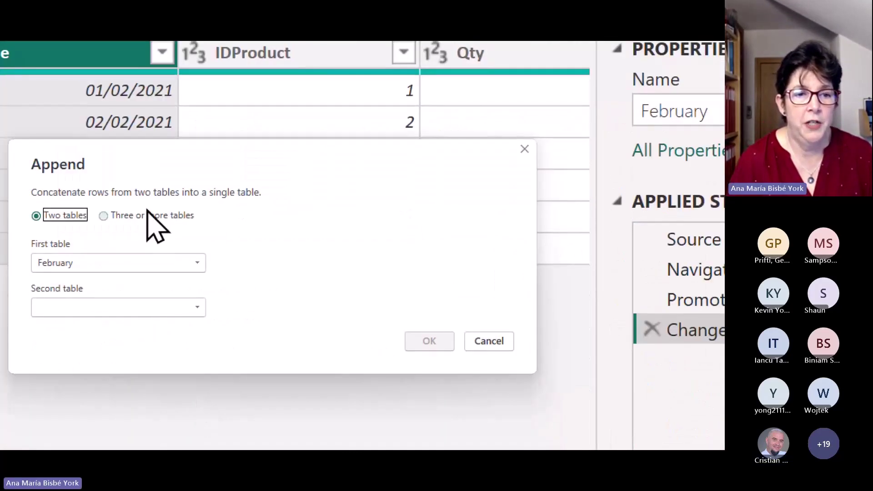
{"action": "left_click", "coordinate": [146, 341]}
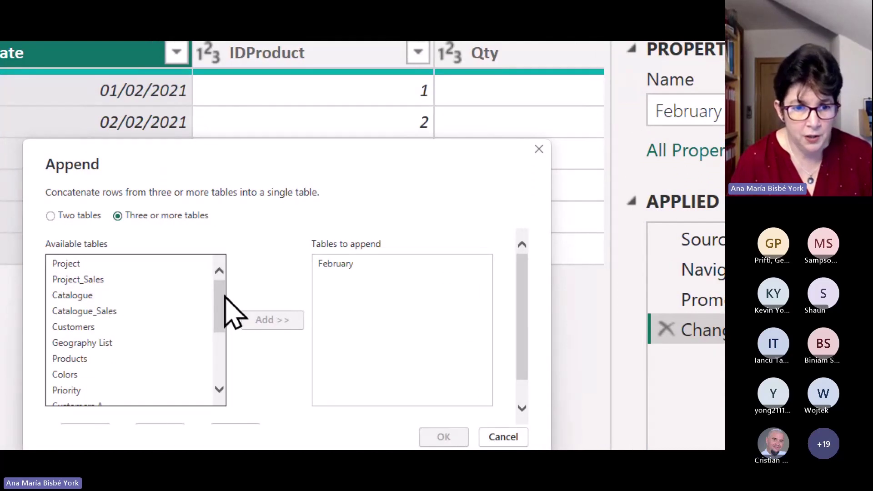
{"action": "scroll", "coordinate": [98, 343], "scroll_direction": "down", "scroll_amount": 2}
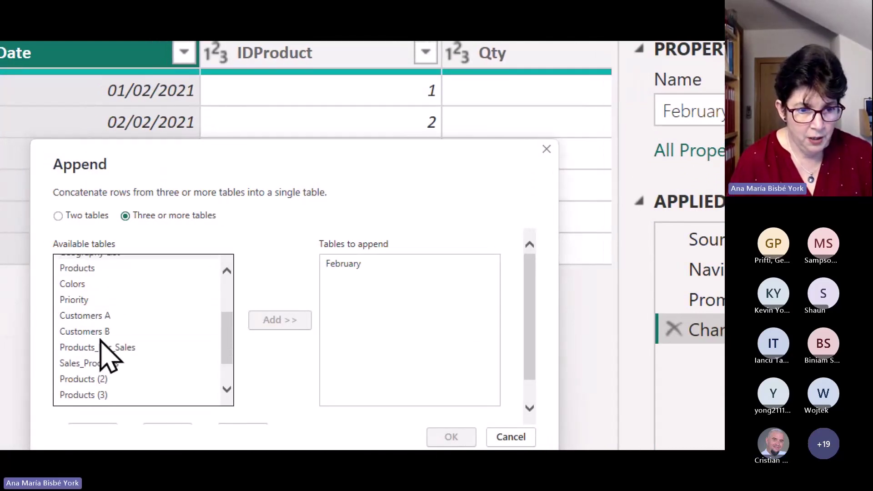
{"action": "scroll", "coordinate": [99, 339], "scroll_direction": "up", "scroll_amount": 1}
{"action": "scroll", "coordinate": [100, 346], "scroll_direction": "down", "scroll_amount": 3}
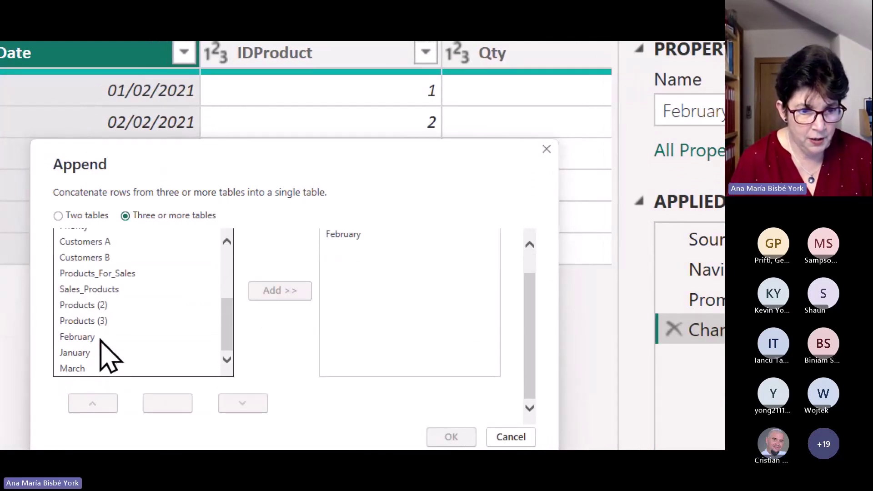
{"action": "double_click", "coordinate": [101, 355]}
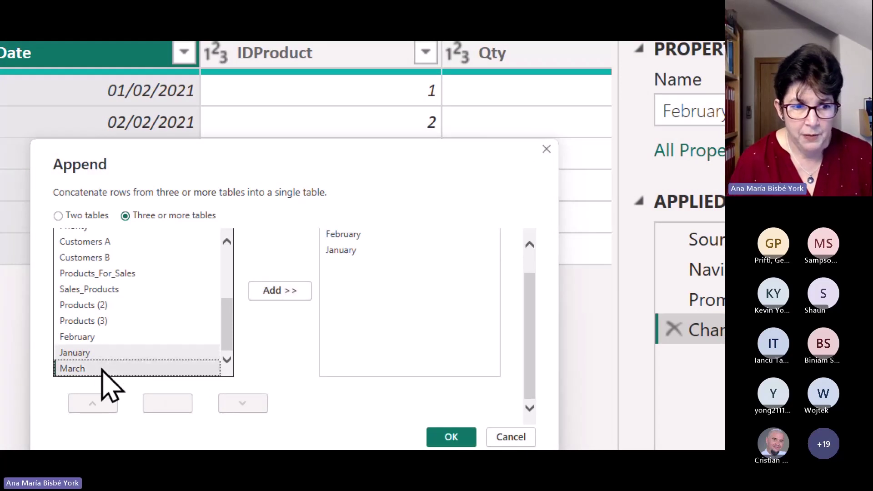
{"action": "double_click", "coordinate": [101, 368]}
Move February below January in the tables to append and create the combined query
{"action": "left_click", "coordinate": [439, 236]}
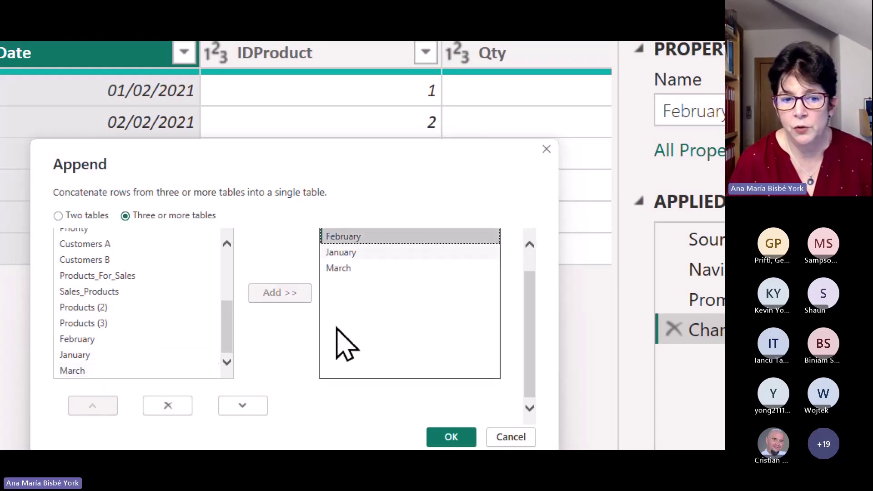
{"action": "left_click", "coordinate": [244, 405]}
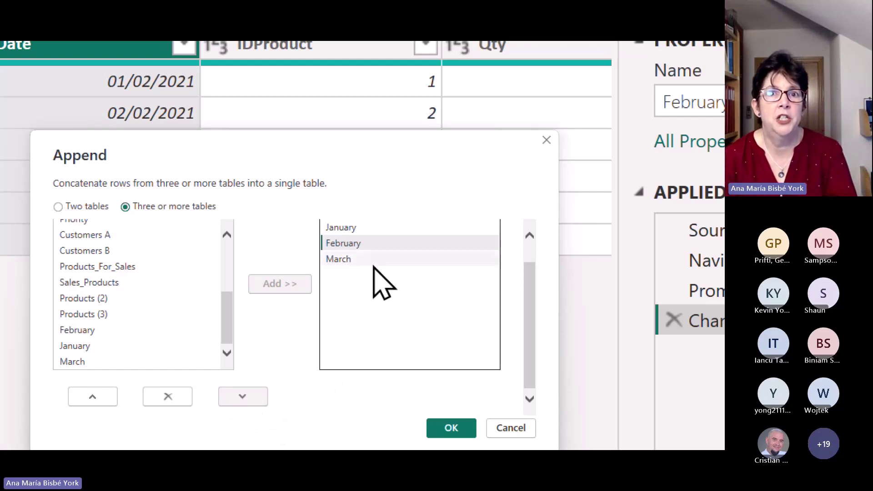
{"action": "left_click", "coordinate": [448, 426]}
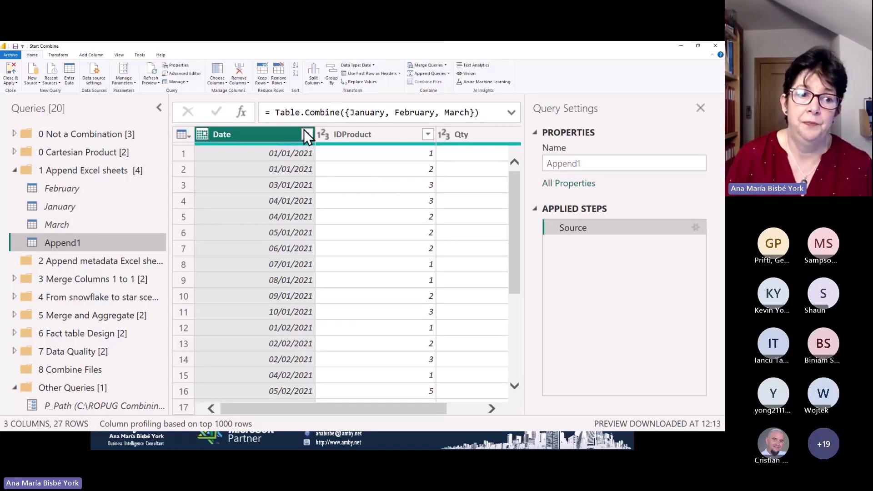
Create a query on the entire Monthly sales.xlsx workbook, from the recent sources, in the 2 Append metadata Excel sheets group
{"action": "left_click", "coordinate": [103, 260]}
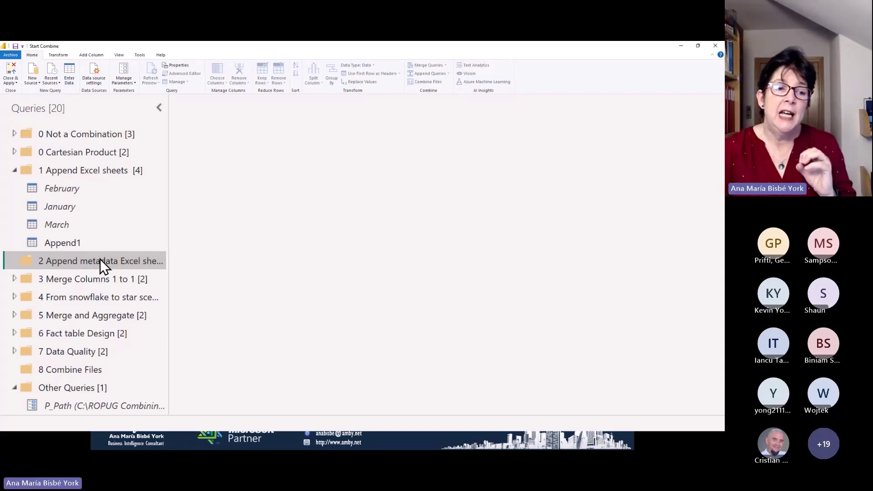
{"action": "left_click", "coordinate": [85, 192]}
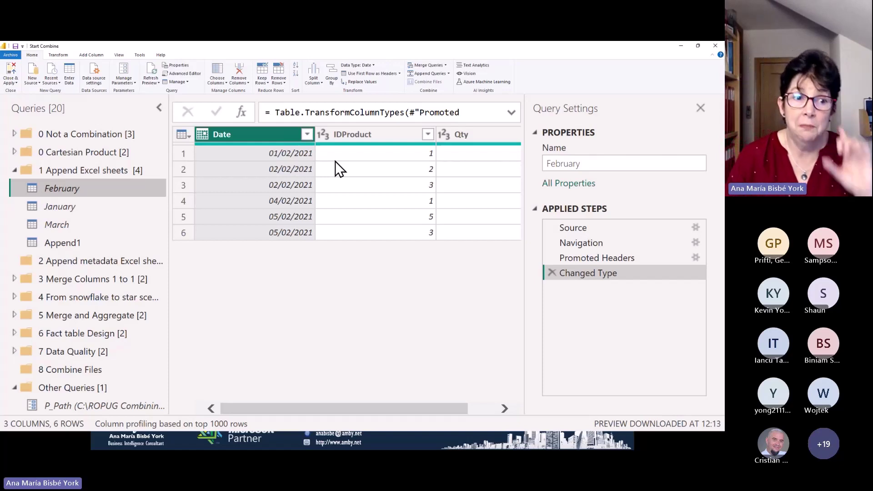
{"action": "left_click", "coordinate": [88, 266]}
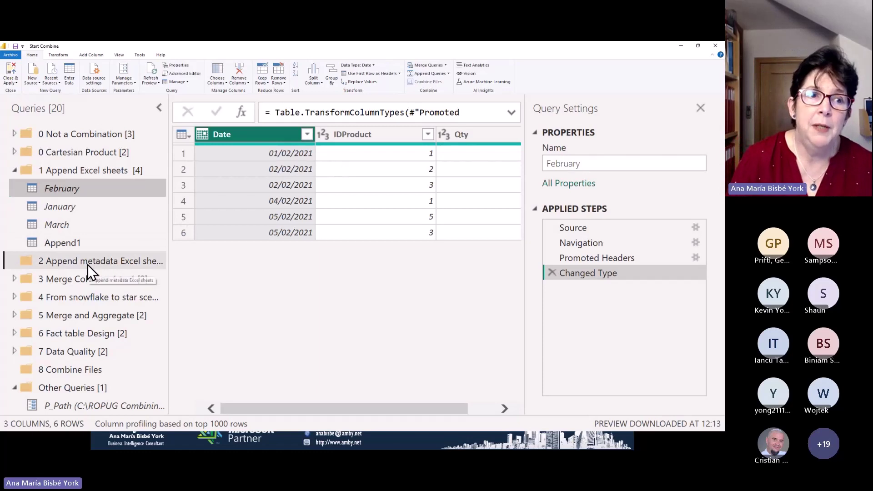
{"action": "left_click", "coordinate": [38, 83]}
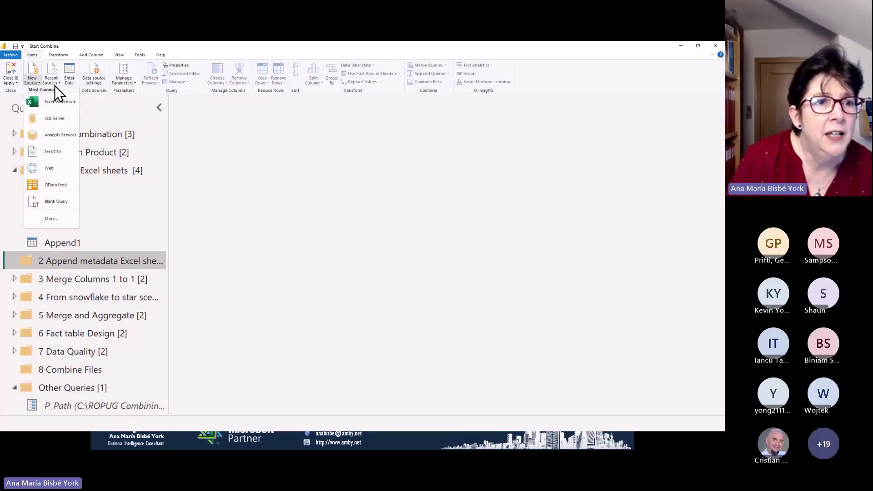
{"action": "left_click", "coordinate": [56, 82]}
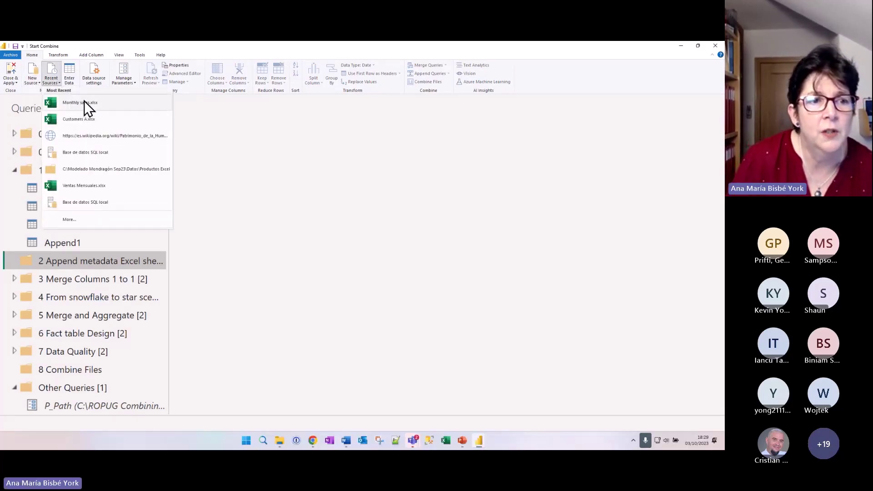
{"action": "key", "text": "Escape"}
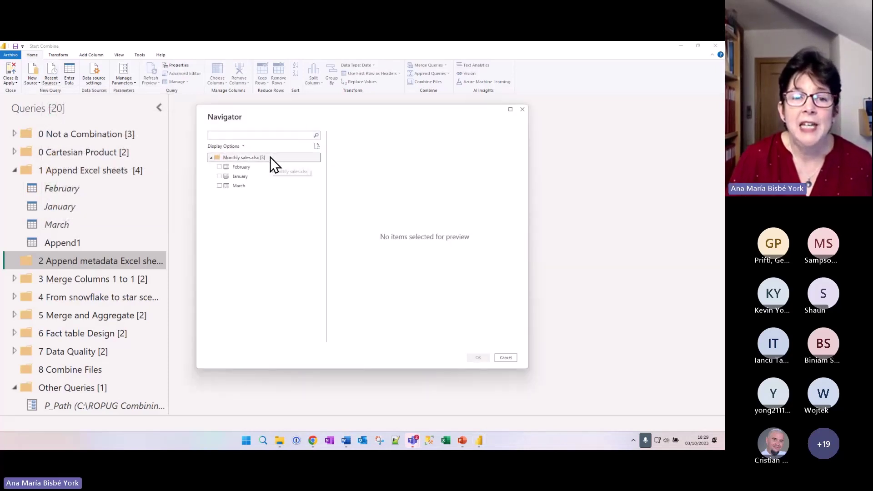
{"action": "right_click", "coordinate": [271, 157]}
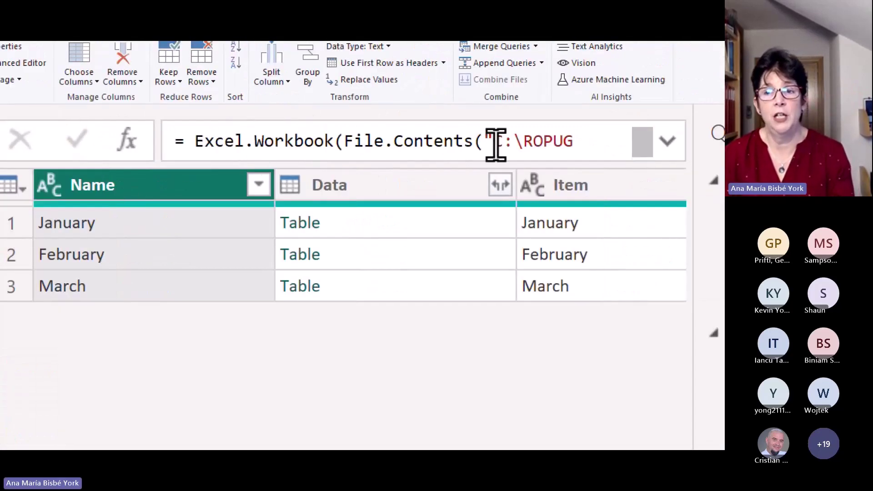
Show the full source formula and examine the Item, Kind and Hidden columns of the workbook's metadata
{"action": "left_click", "coordinate": [667, 141]}
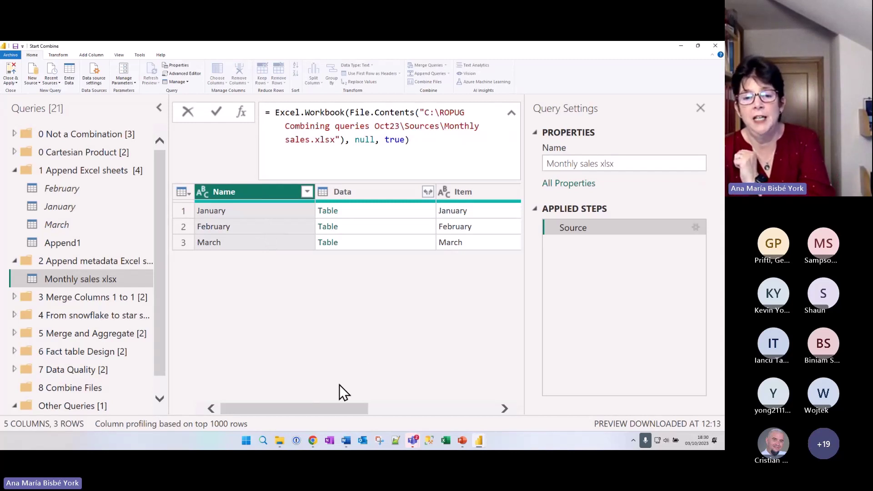
{"action": "left_click_drag", "start_coordinate": [355, 409], "coordinate": [449, 411]}
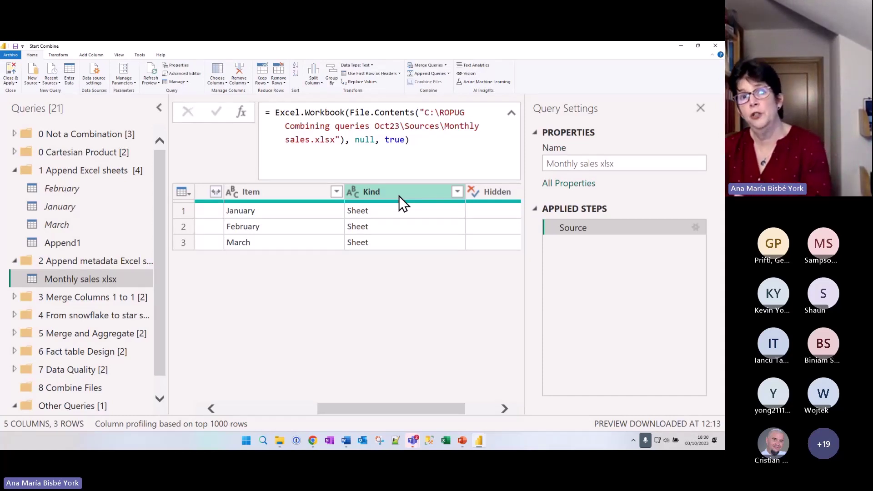
{"action": "left_click", "coordinate": [310, 192]}
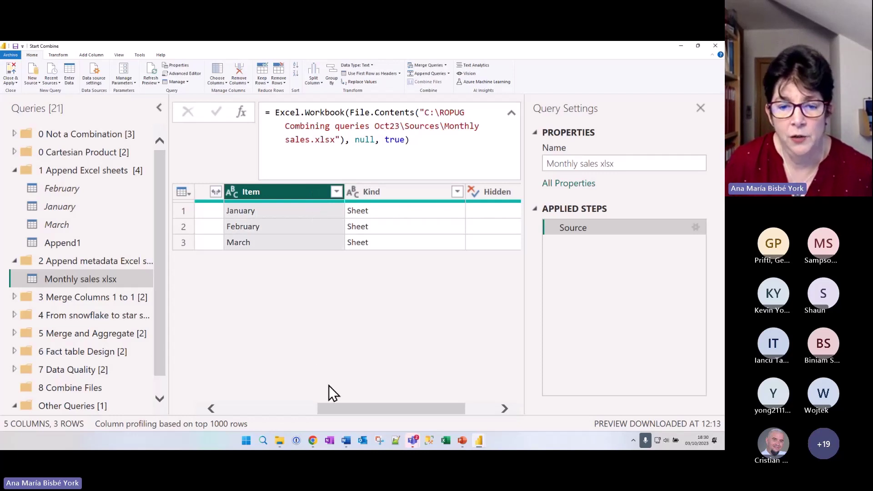
Keep only the Data column of the workbook metadata and expand Column1, Column2 and Column3 from it without a name prefix
{"action": "left_click_drag", "start_coordinate": [333, 403], "coordinate": [285, 403]}
{"action": "left_click", "coordinate": [271, 193]}
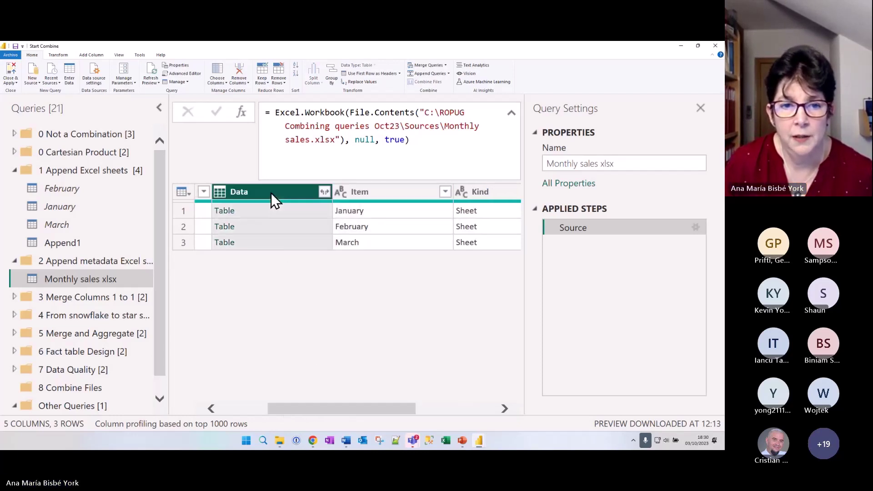
{"action": "right_click", "coordinate": [271, 192]}
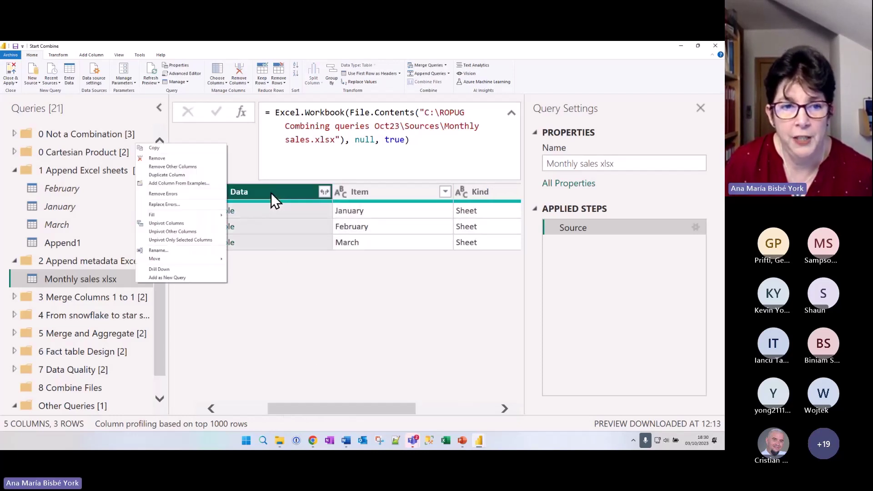
{"action": "left_click", "coordinate": [198, 167]}
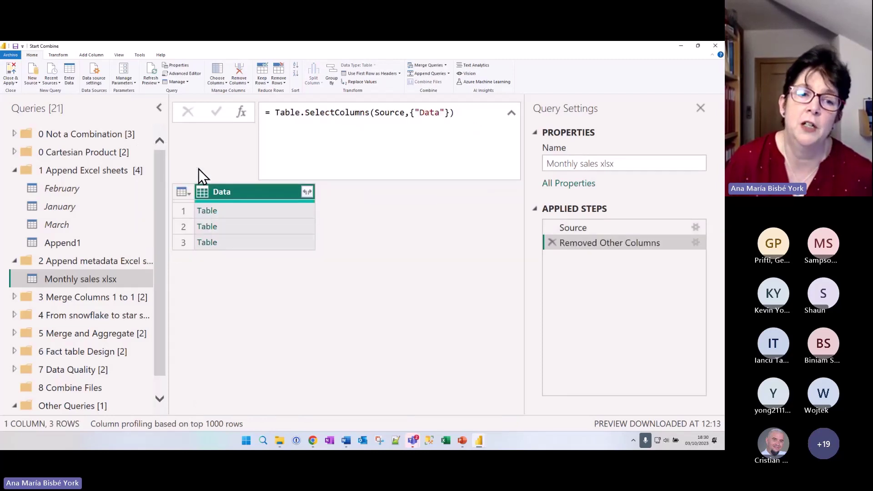
{"action": "left_click", "coordinate": [307, 192]}
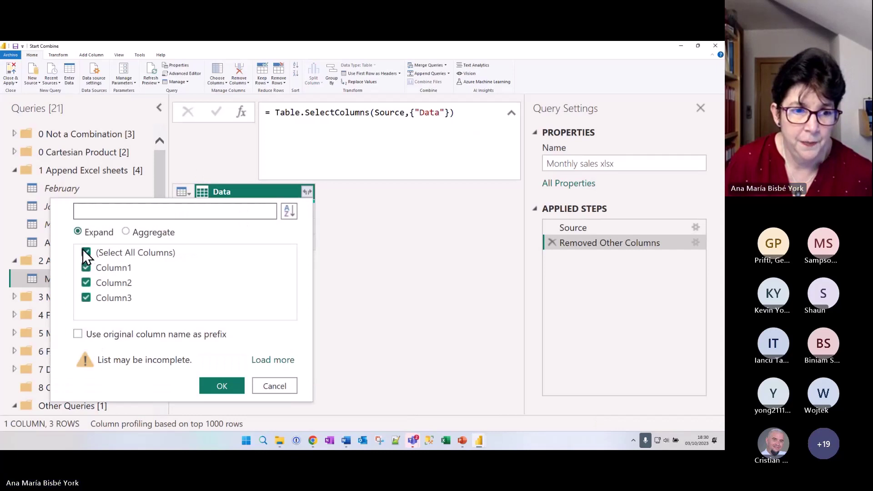
{"action": "left_click", "coordinate": [214, 386]}
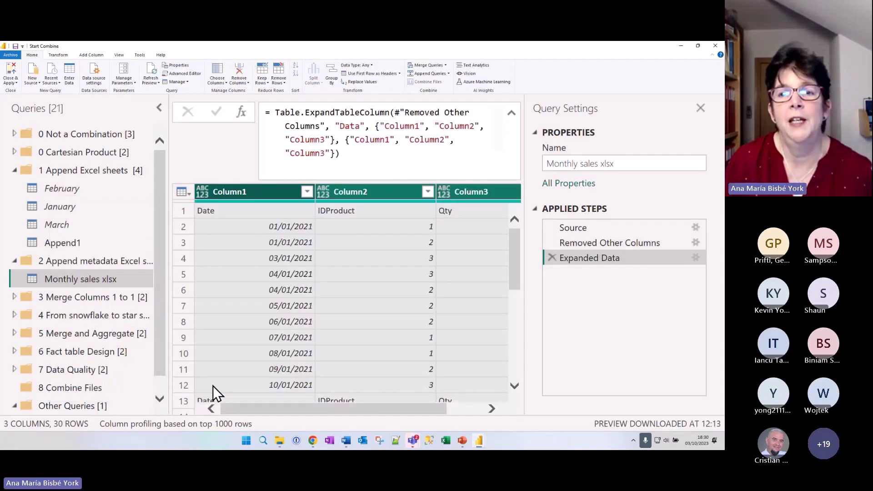
{"action": "left_click", "coordinate": [512, 114]}
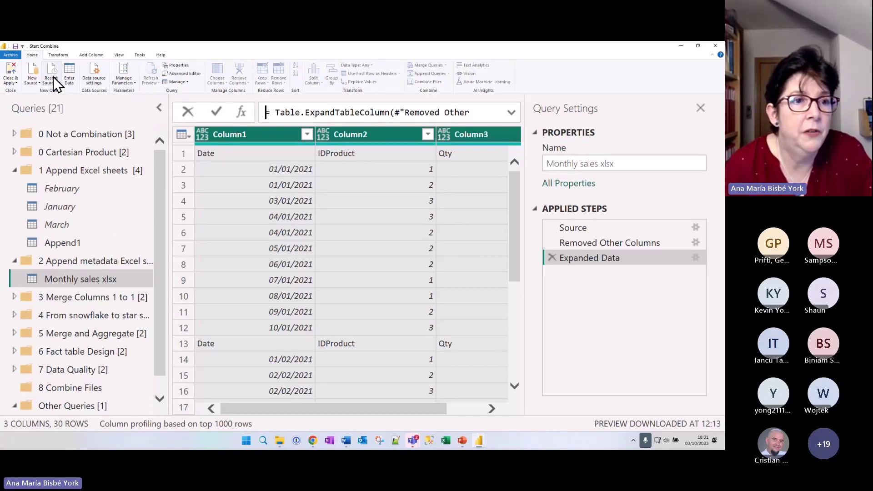
Create a second query on the entire Monthly sales.xlsx workbook from the recent sources
{"action": "left_click", "coordinate": [36, 83]}
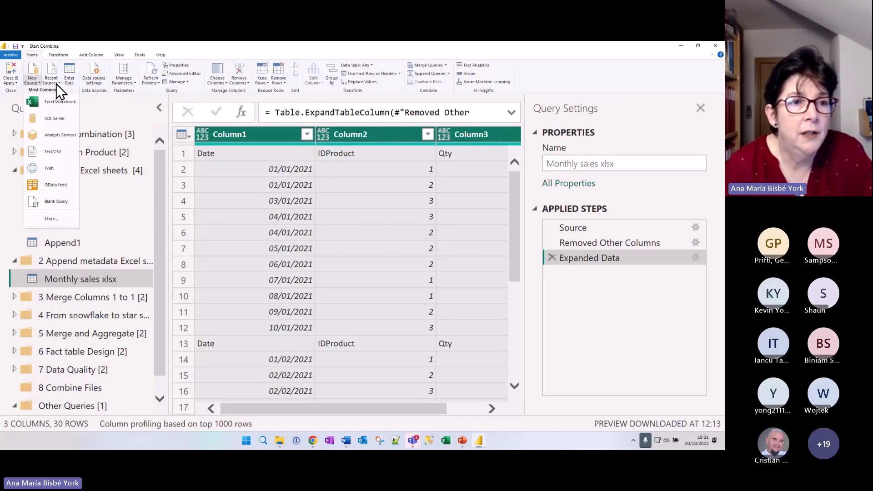
{"action": "left_click", "coordinate": [56, 84]}
{"action": "left_click", "coordinate": [75, 103]}
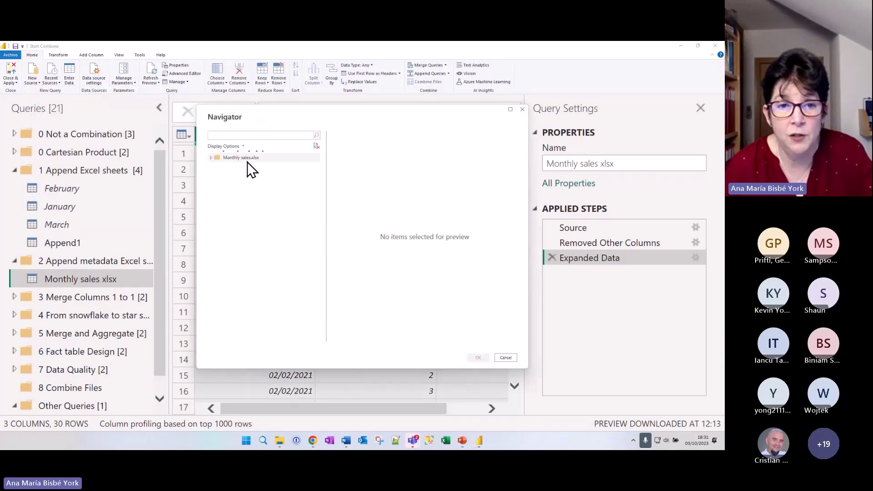
{"action": "right_click", "coordinate": [293, 159]}
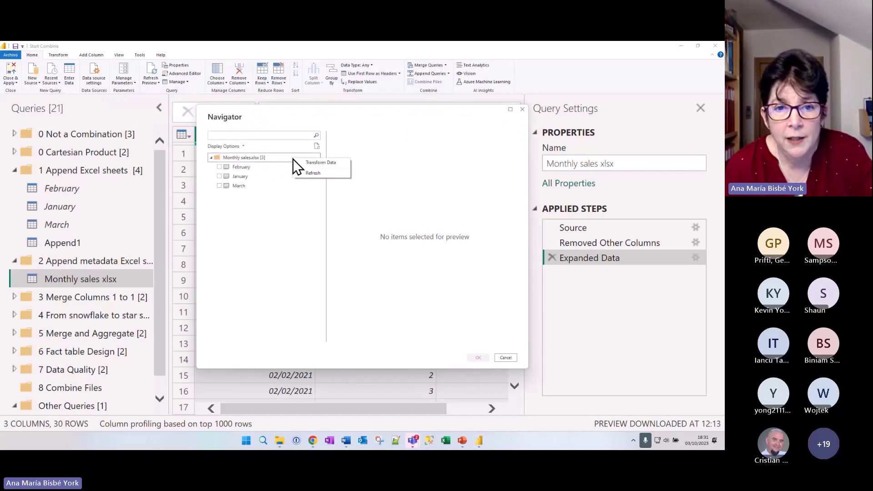
{"action": "left_click", "coordinate": [321, 163]}
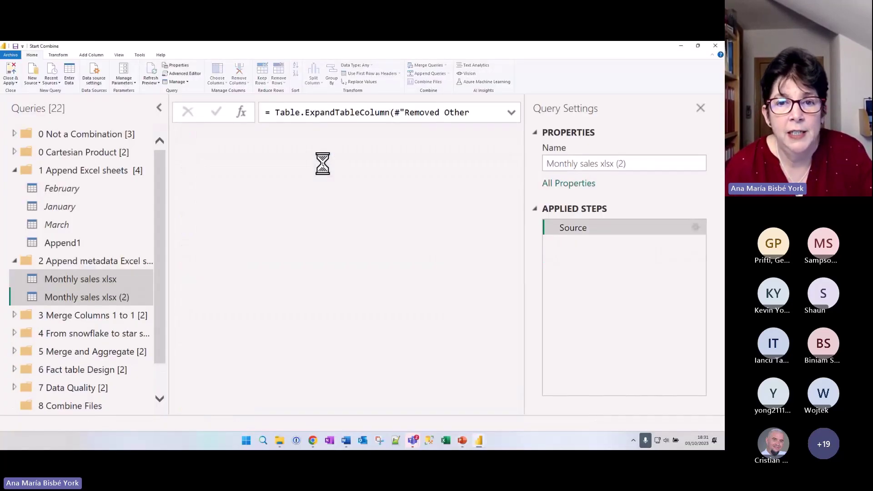
Replace null with true as the useHeaders argument of Excel.Workbook in the new query's Source formula
{"action": "left_click", "coordinate": [512, 112]}
{"action": "left_click", "coordinate": [375, 140]}
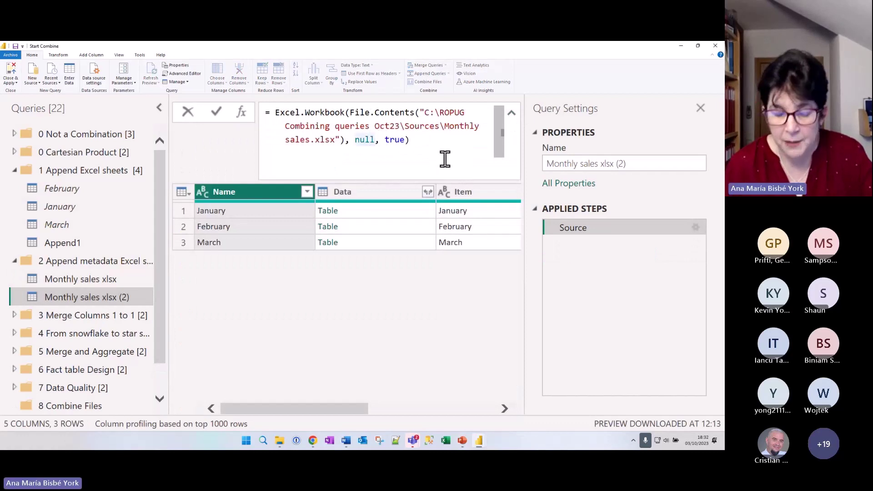
{"action": "key", "text": "BackSpace"}
{"action": "key", "text": "BackSpace"}
{"action": "key", "text": "BackSpace"}
{"action": "key", "text": "BackSpace"}
{"action": "key", "text": "BackSpace"}
{"action": "key", "text": "BackSpace"}
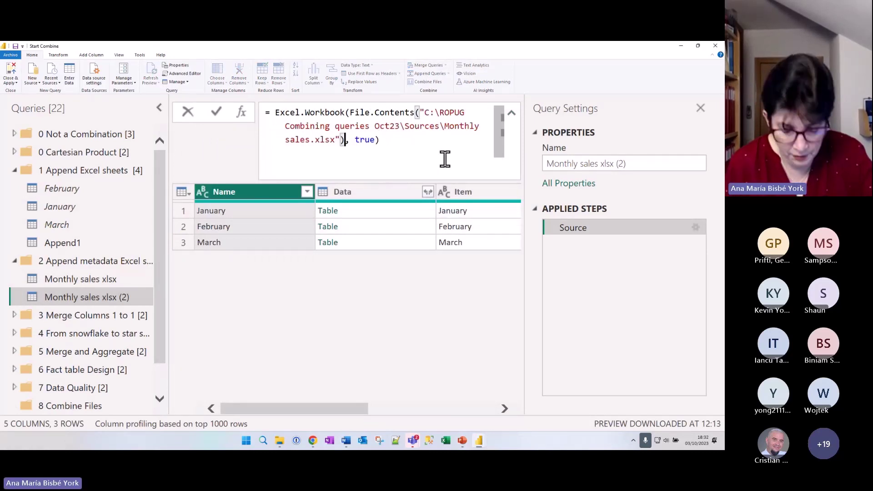
{"action": "type", "text": ","}
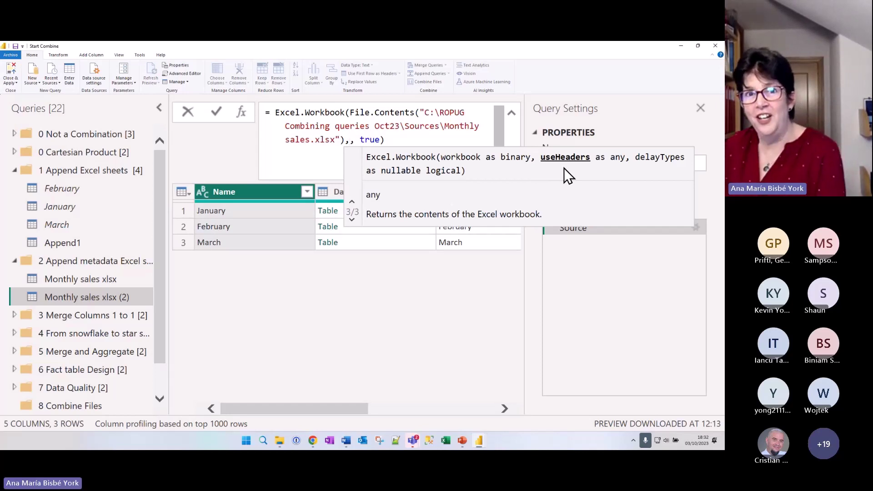
{"action": "type", "text": "true"}
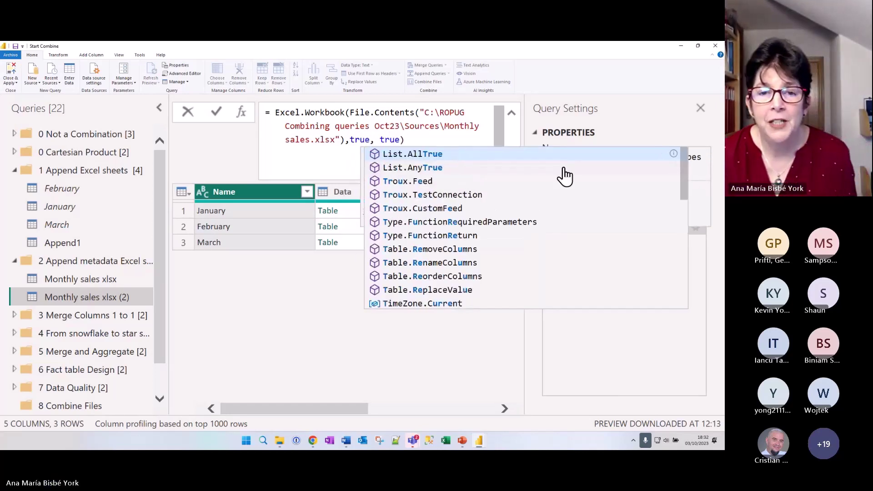
{"action": "left_click", "coordinate": [406, 136]}
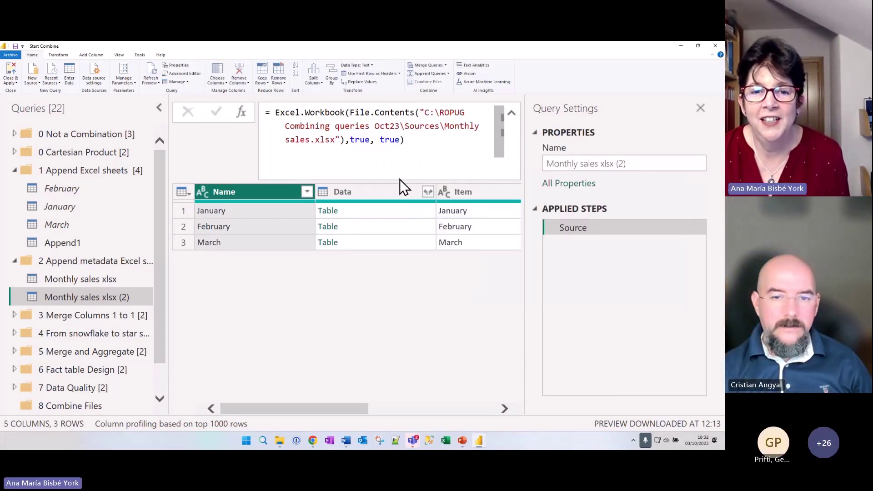
Remove all columns except Data in Monthly sales xlsx (2) and expand its Date, IDProduct and Qty columns without a prefix
{"action": "left_click", "coordinate": [383, 193]}
{"action": "right_click", "coordinate": [383, 192]}
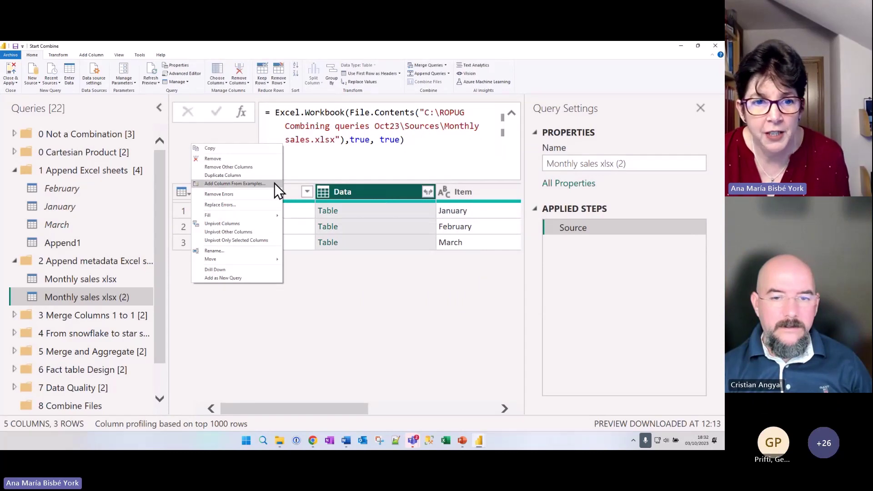
{"action": "left_click", "coordinate": [261, 169]}
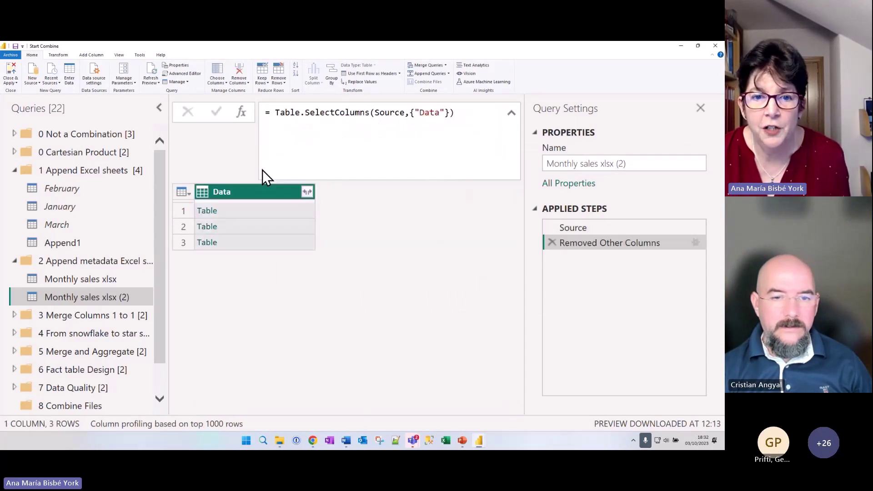
{"action": "left_click", "coordinate": [308, 192]}
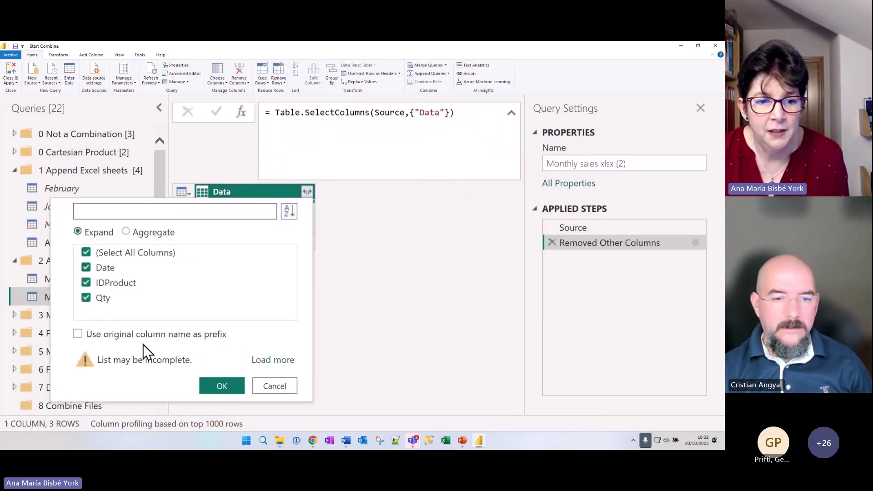
{"action": "left_click", "coordinate": [224, 384]}
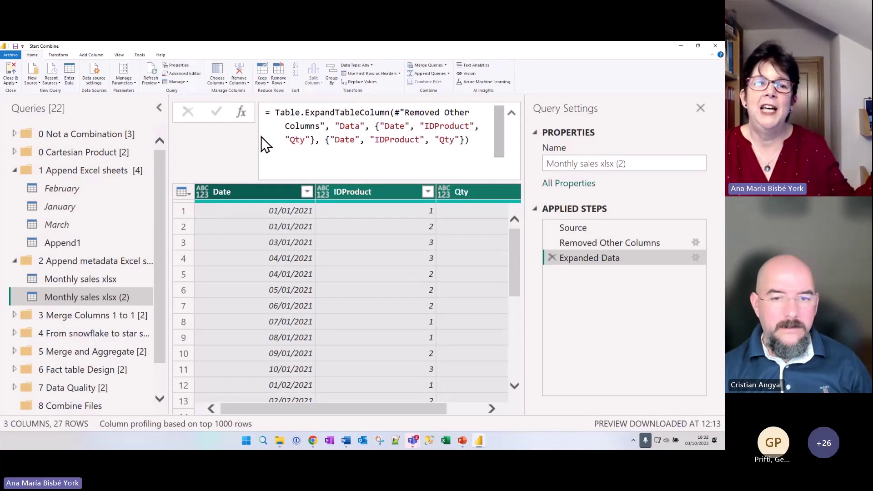
{"action": "left_click", "coordinate": [511, 113]}
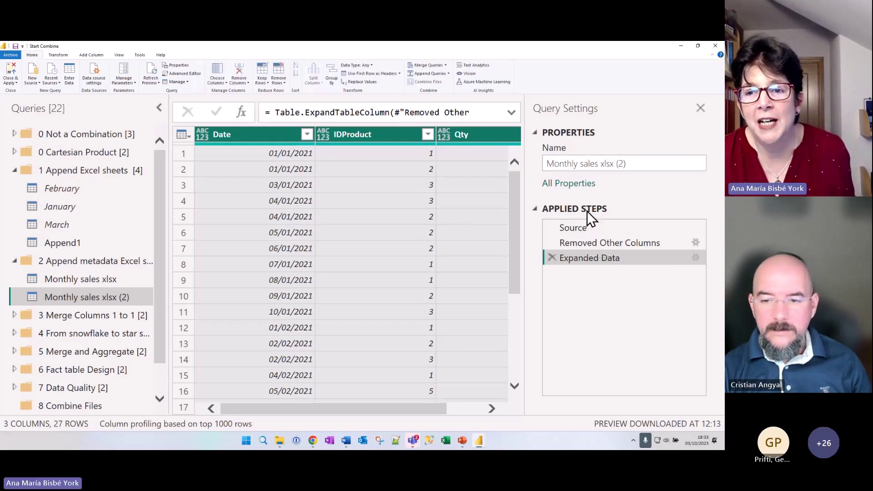
Review the full formula of the Source step, highlighting its useHeaders argument
{"action": "left_click", "coordinate": [573, 228]}
{"action": "left_click", "coordinate": [511, 112]}
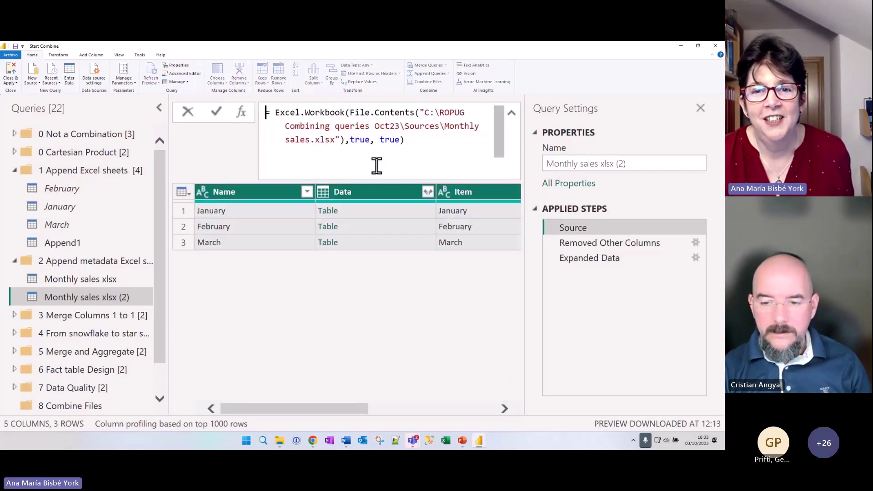
{"action": "left_click_drag", "start_coordinate": [371, 141], "coordinate": [351, 139]}
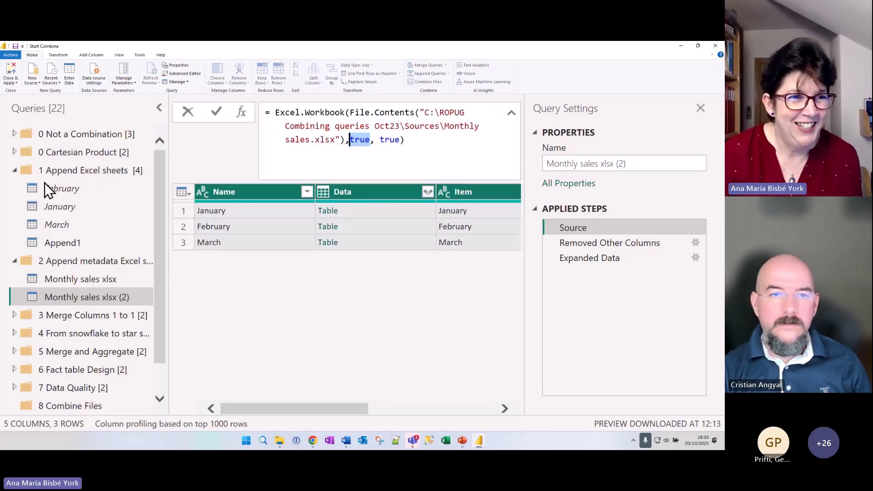
Collapse the two append query groups and display the Customers A query from the 3 Merge Columns 1 to 1 group
{"action": "left_click", "coordinate": [16, 172]}
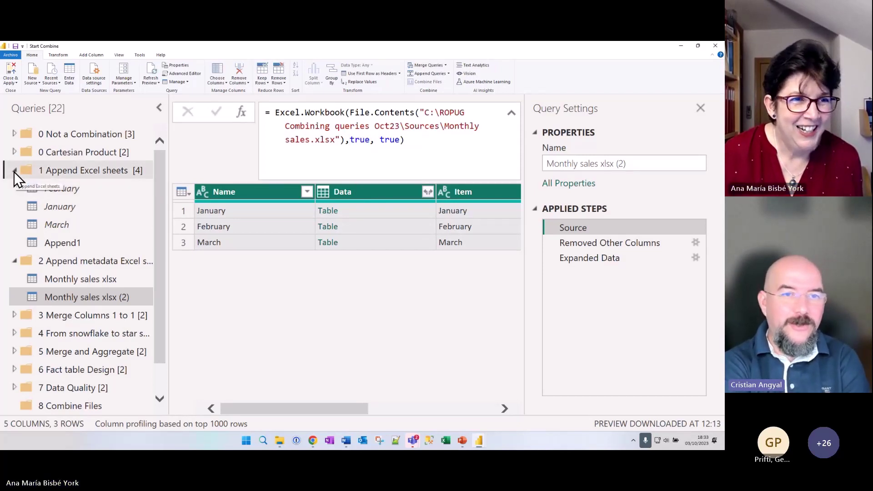
{"action": "left_click", "coordinate": [15, 189]}
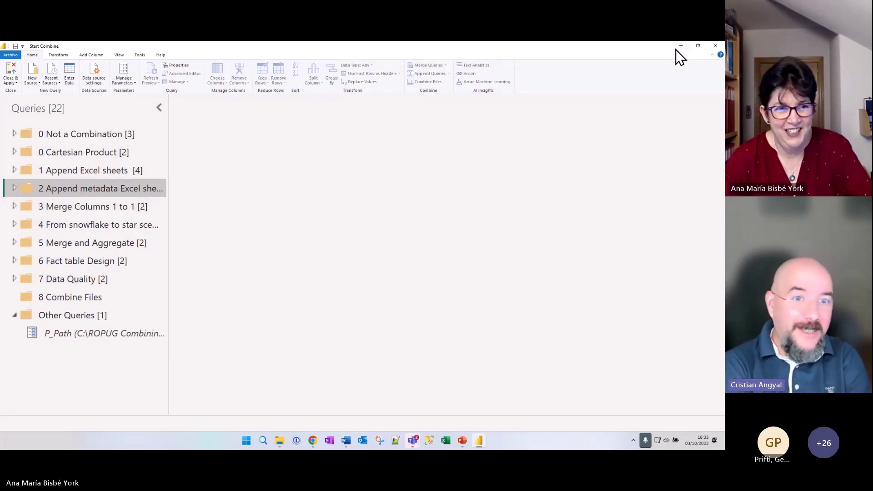
{"action": "left_click", "coordinate": [60, 205]}
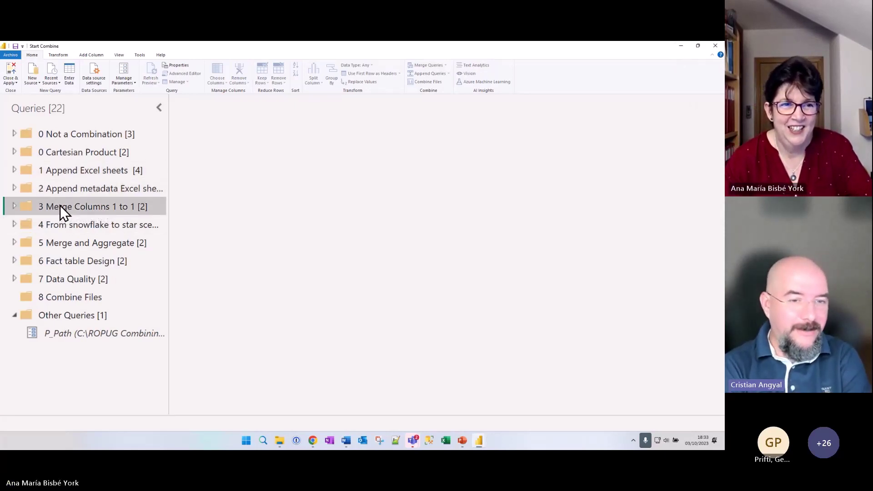
{"action": "left_click", "coordinate": [13, 207]}
{"action": "left_click", "coordinate": [60, 224]}
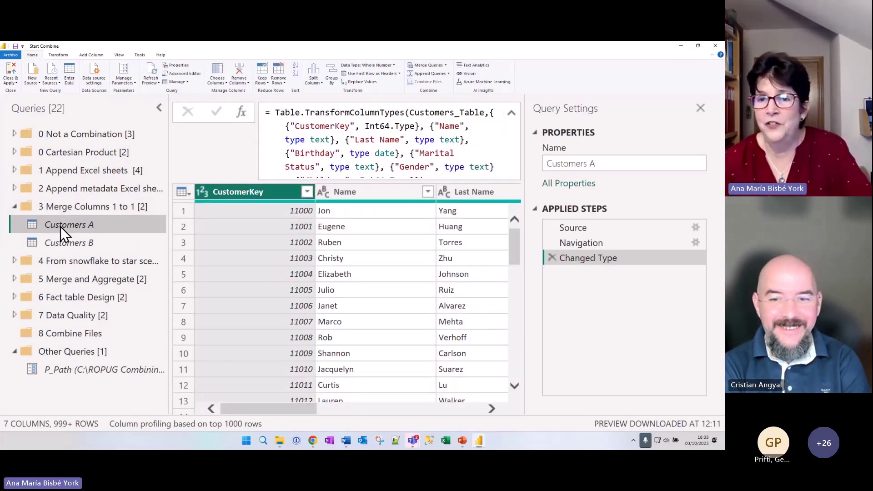
{"action": "left_click", "coordinate": [513, 113]}
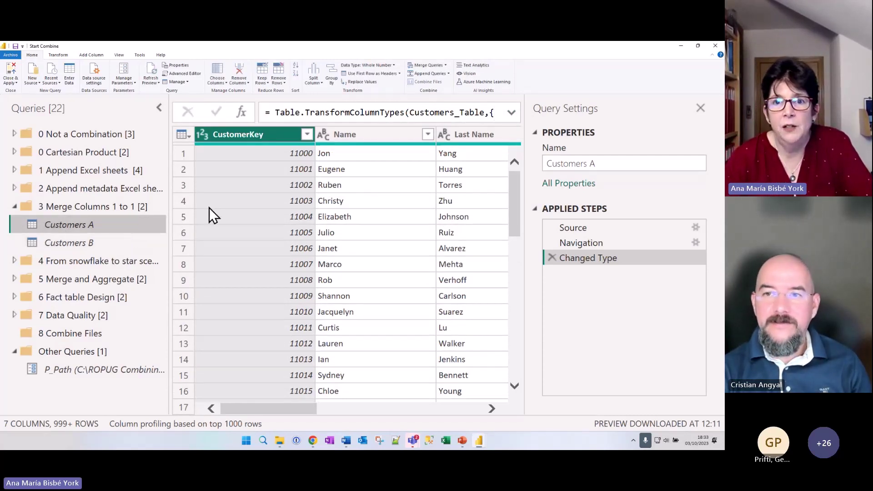
Merge Customers B into the Customers A query, matching both on CustomerKey with a Left Outer join
{"action": "left_click", "coordinate": [446, 66]}
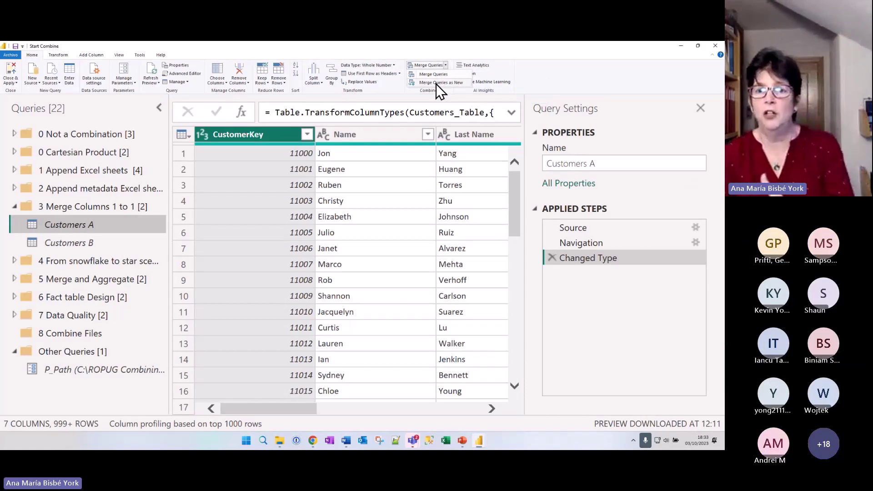
{"action": "left_click", "coordinate": [435, 74]}
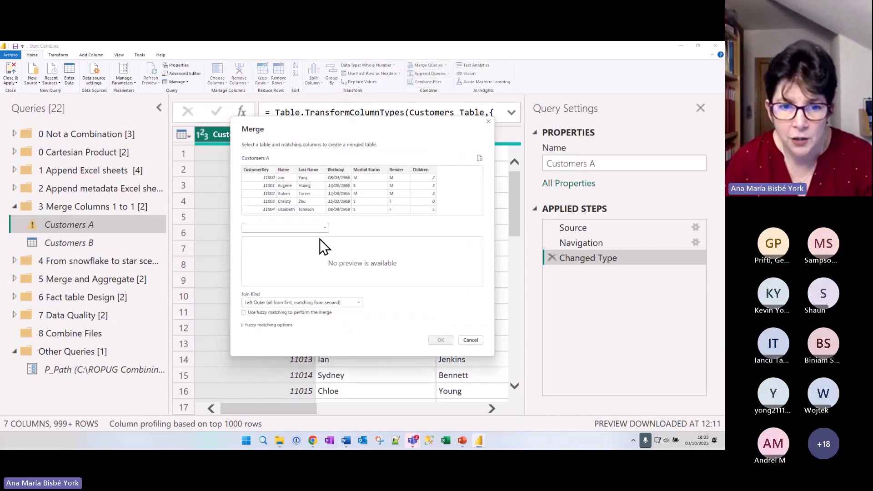
{"action": "left_click", "coordinate": [326, 227]}
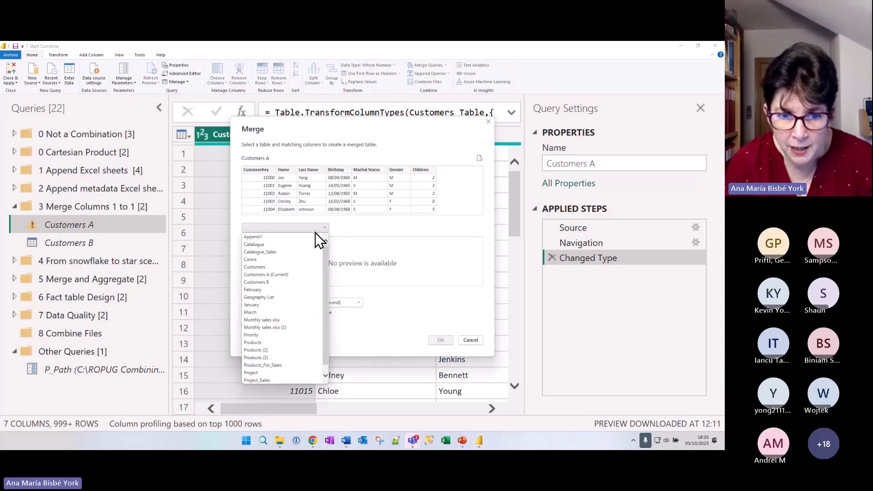
{"action": "left_click", "coordinate": [294, 282]}
{"action": "left_click", "coordinate": [255, 170]}
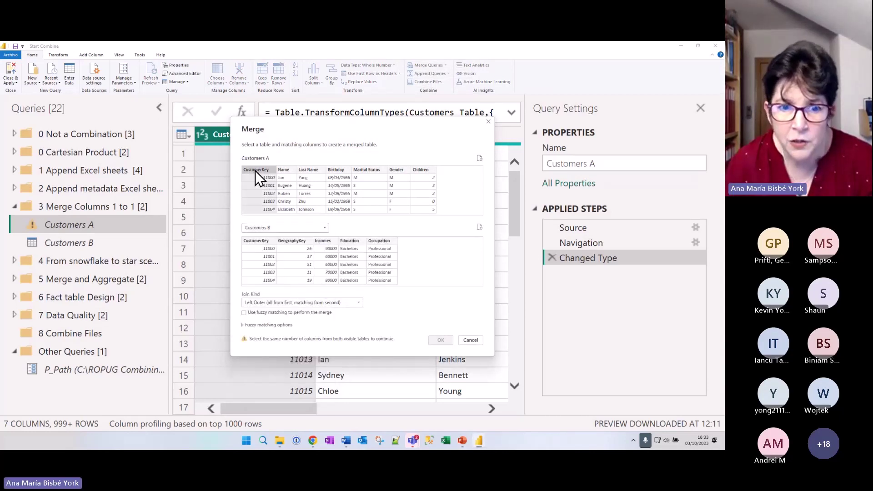
{"action": "left_click", "coordinate": [258, 240]}
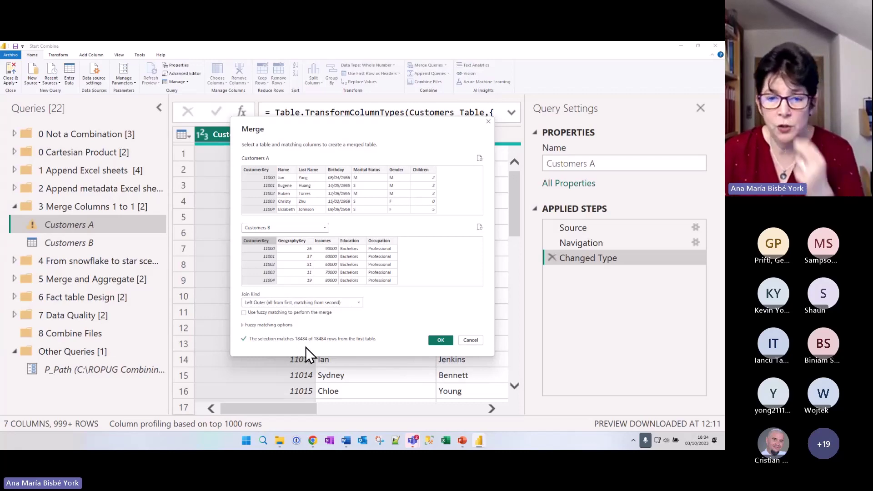
{"action": "left_click", "coordinate": [440, 340]}
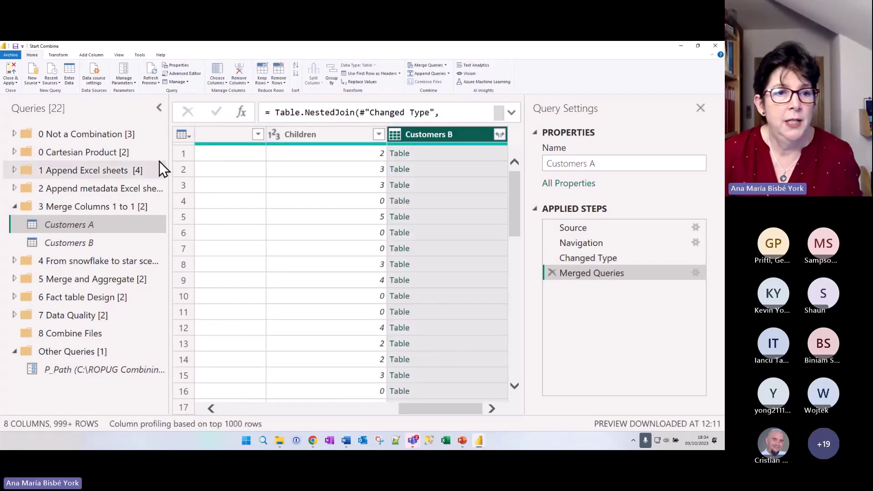
Expand the Customers B column in the Customers A query with every column except GeographyKey, without a prefix
{"action": "left_click", "coordinate": [160, 108]}
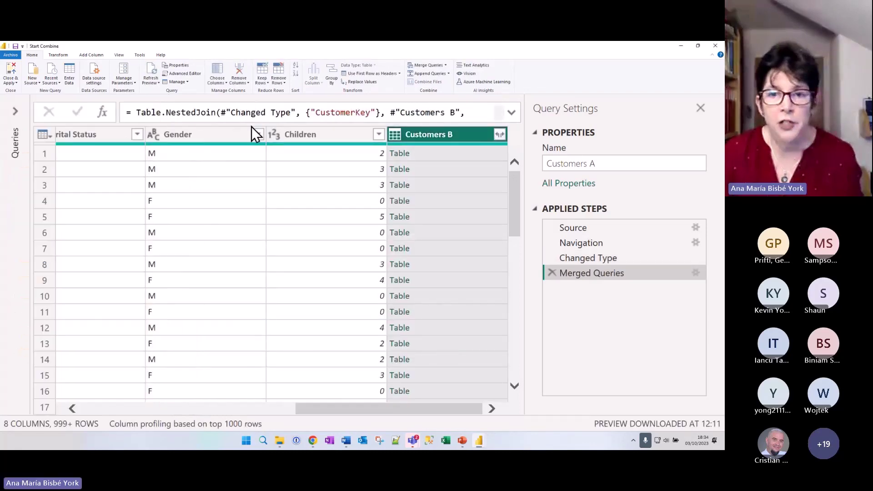
{"action": "left_click", "coordinate": [500, 134]}
{"action": "left_click", "coordinate": [279, 195]}
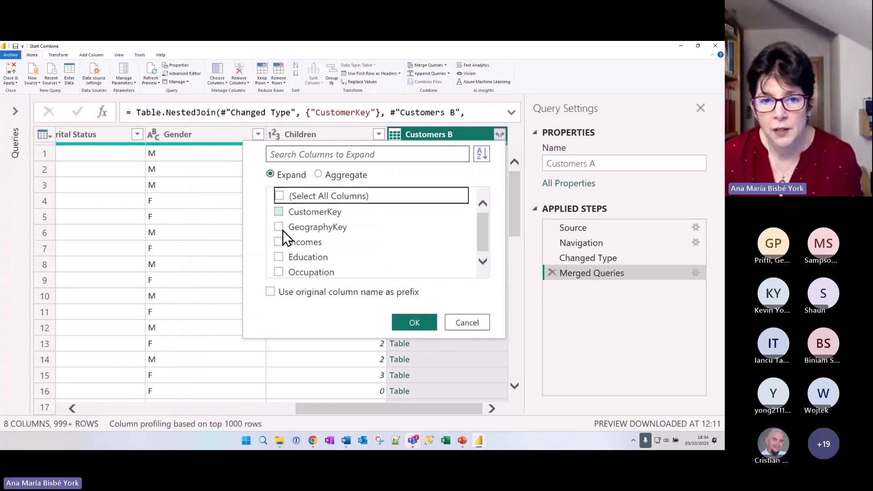
{"action": "left_click", "coordinate": [278, 195]}
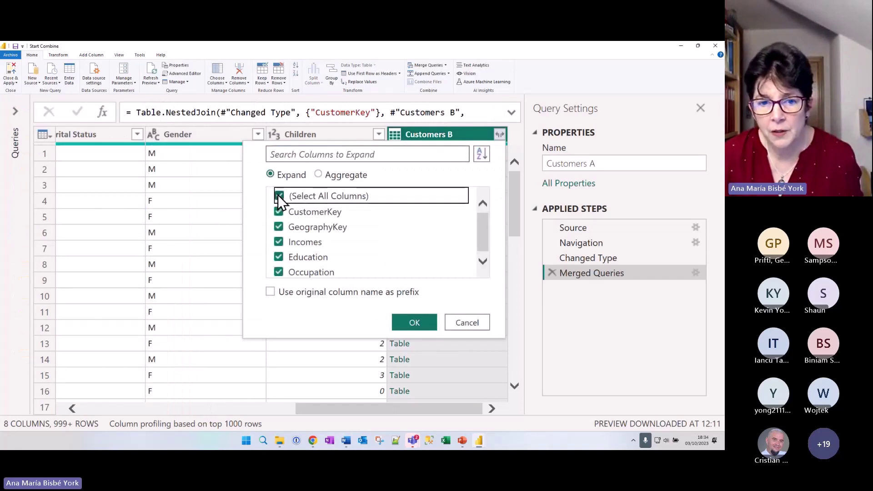
{"action": "left_click", "coordinate": [291, 230]}
{"action": "left_click", "coordinate": [413, 322]}
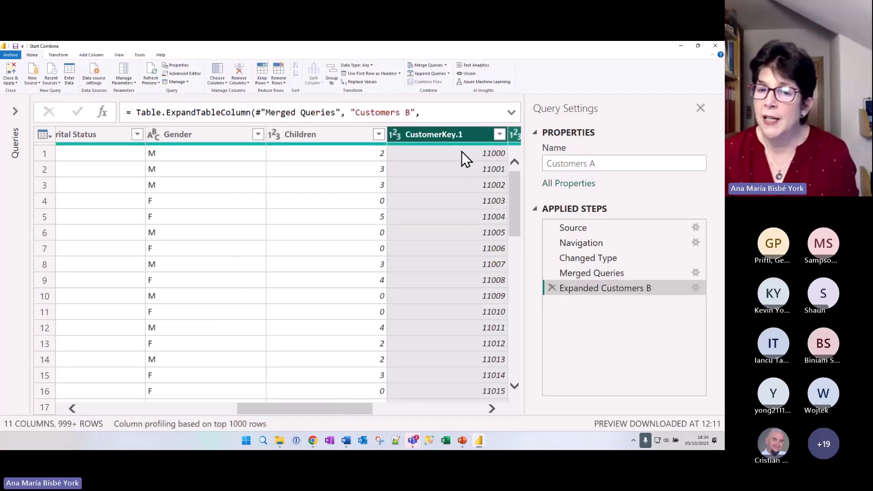
Edit the Expanded Customers B step to bring in only Incomes, Education and Occupation, and check the resulting columns
{"action": "left_click", "coordinate": [696, 288]}
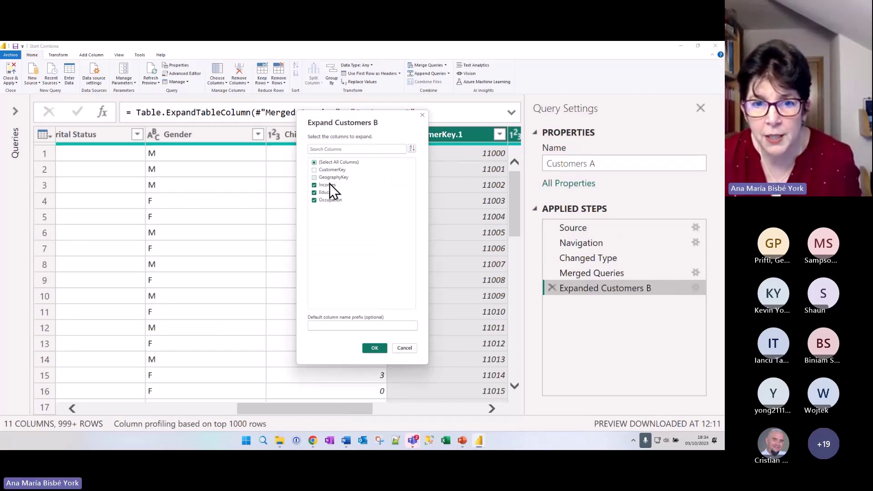
{"action": "left_click", "coordinate": [374, 349]}
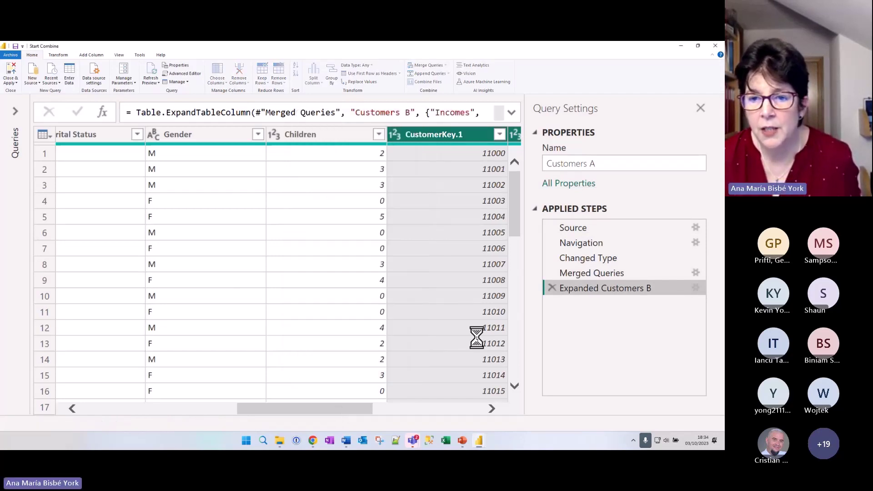
{"action": "left_click_drag", "start_coordinate": [354, 408], "coordinate": [482, 410]}
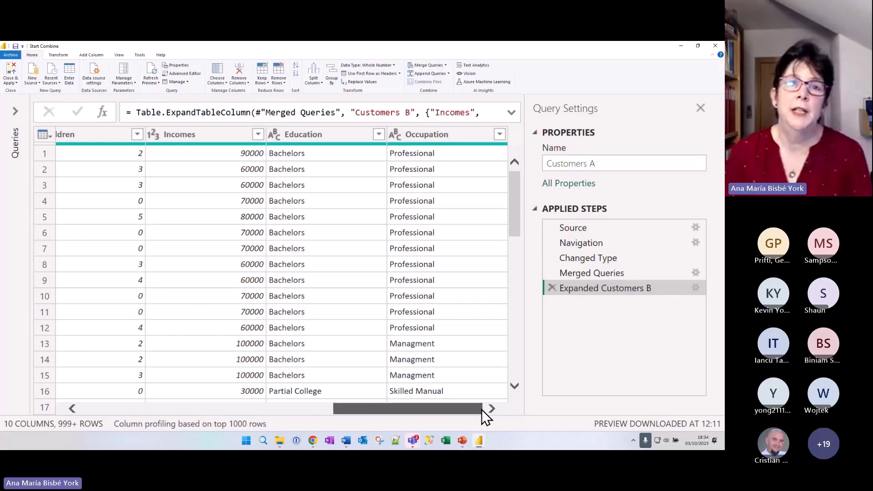
{"action": "left_click_drag", "start_coordinate": [479, 409], "coordinate": [236, 390]}
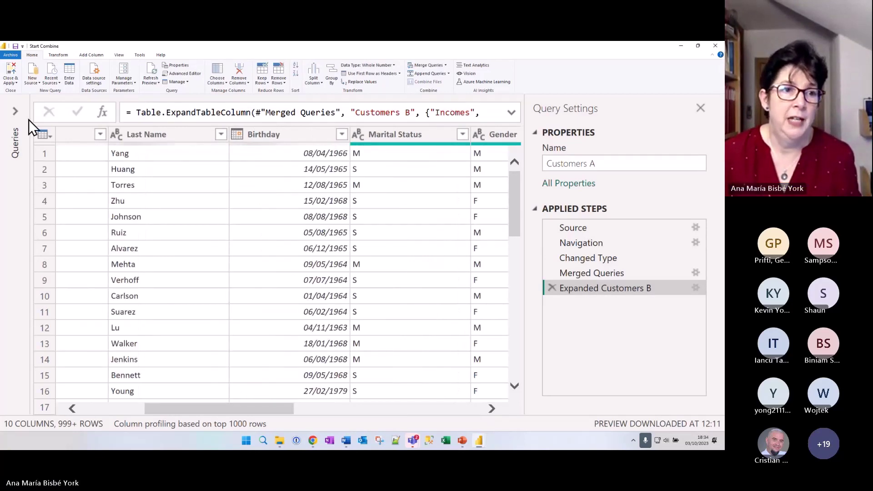
Collapse the 3 Merge Columns 1 to 1 group and display the Customers query from the 4 From snowflake to star scema group
{"action": "left_click", "coordinate": [18, 110]}
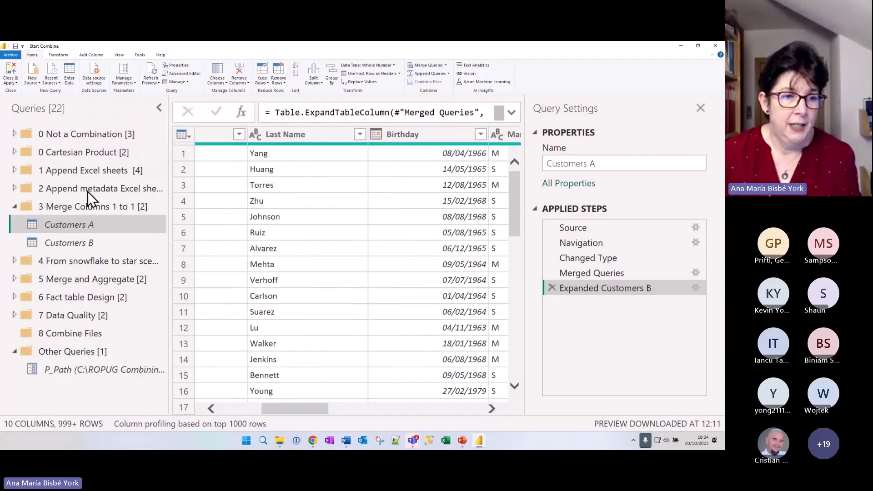
{"action": "left_click", "coordinate": [21, 208]}
{"action": "left_click", "coordinate": [42, 225]}
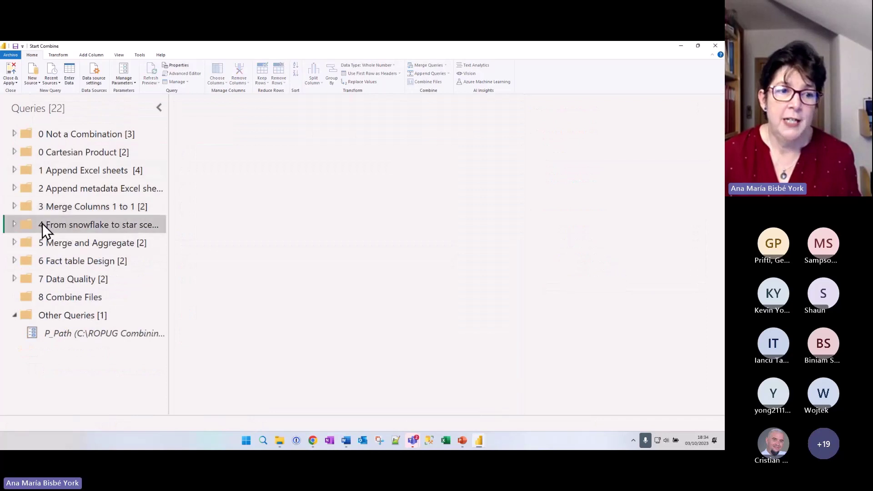
{"action": "left_click", "coordinate": [15, 223]}
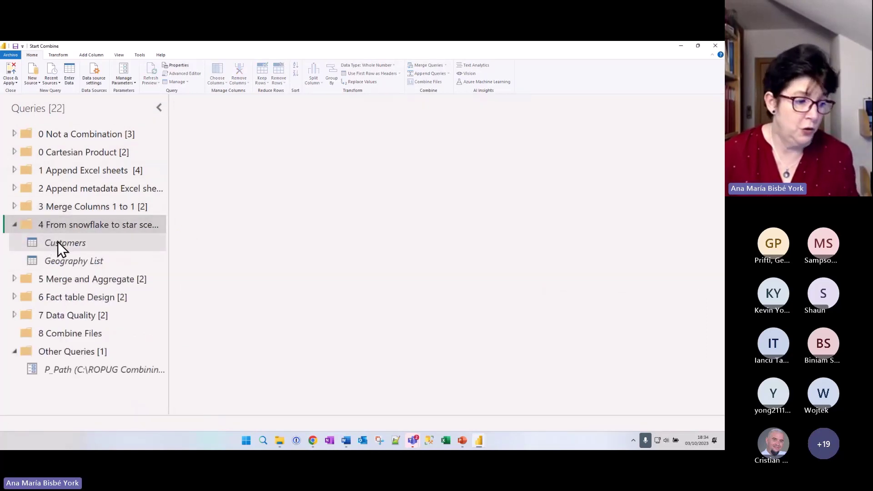
{"action": "left_click", "coordinate": [86, 245]}
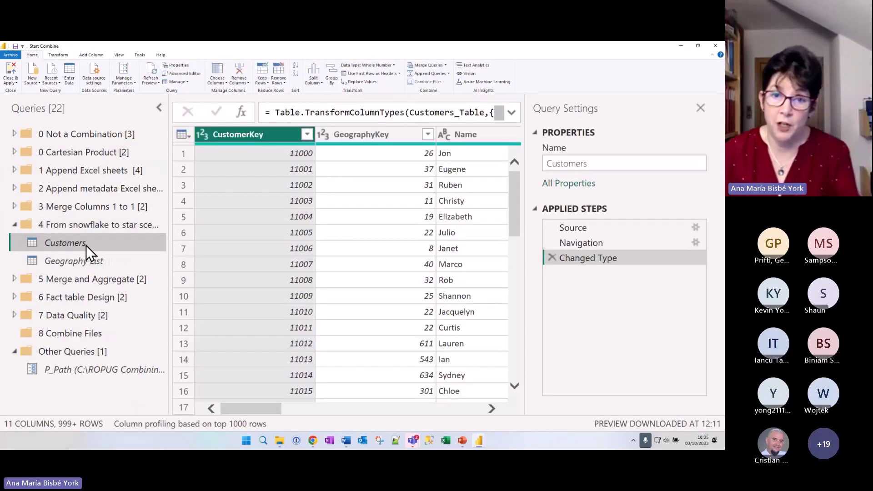
Show the first Customers record in a detail view enlarged enough to read all its fields
{"action": "left_click", "coordinate": [159, 108]}
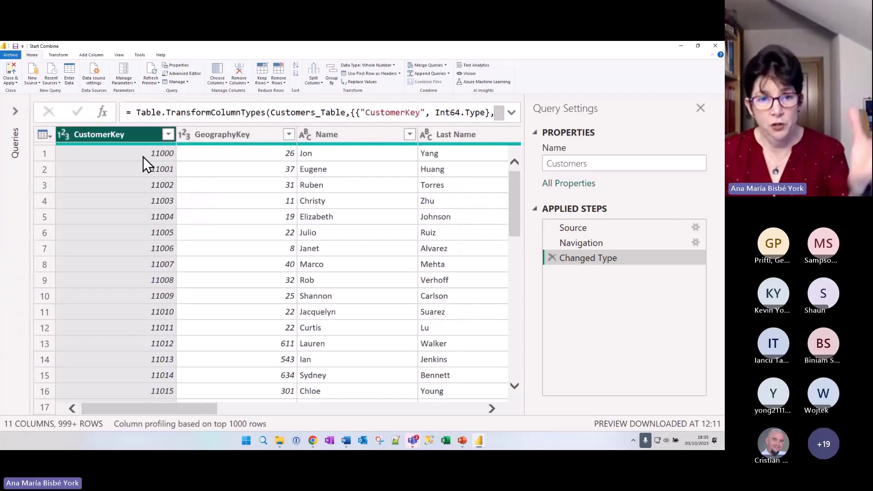
{"action": "left_click", "coordinate": [44, 151]}
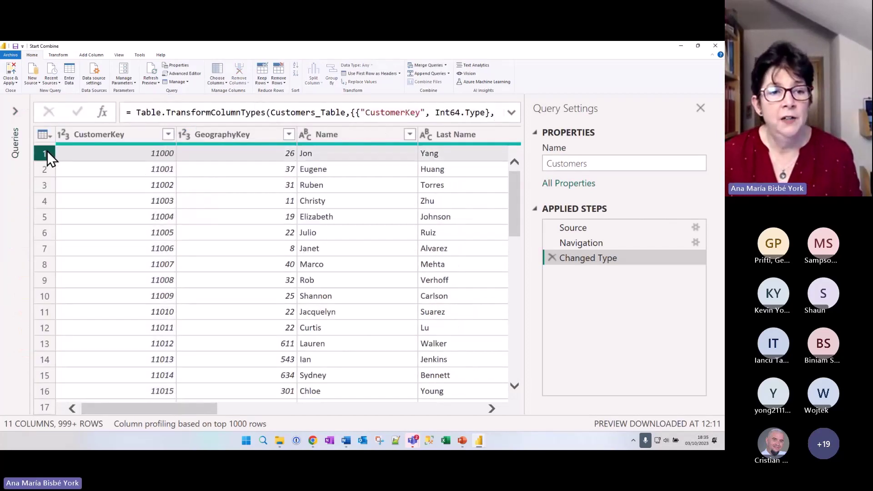
{"action": "left_click_drag", "start_coordinate": [170, 328], "coordinate": [165, 186]}
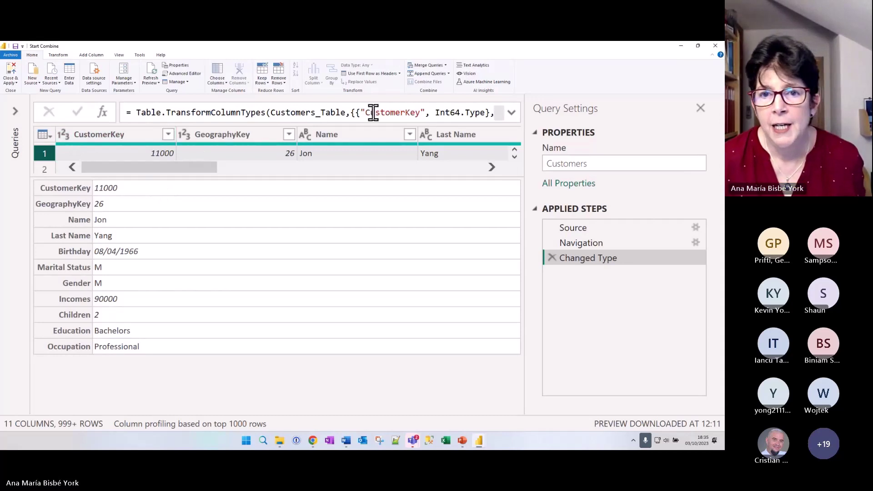
Merge Geography List into the Customers query, matching both on GeographyKey with a Left Outer join
{"action": "left_click", "coordinate": [445, 65]}
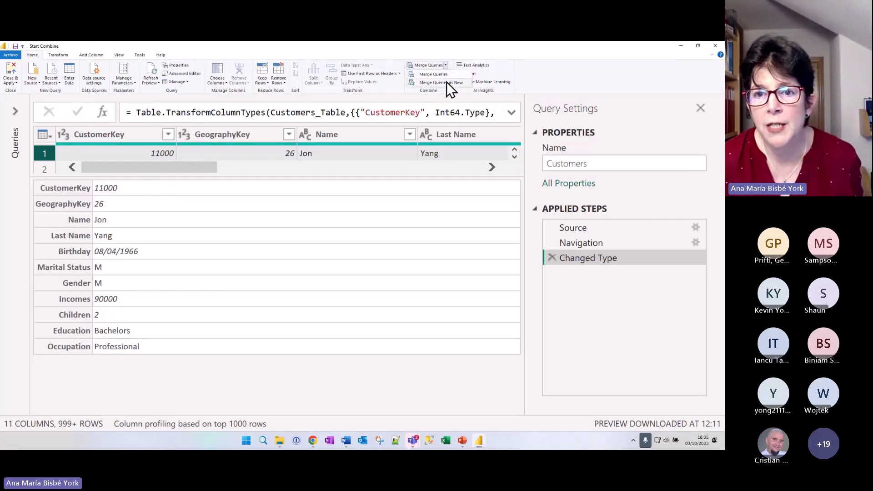
{"action": "left_click", "coordinate": [445, 75]}
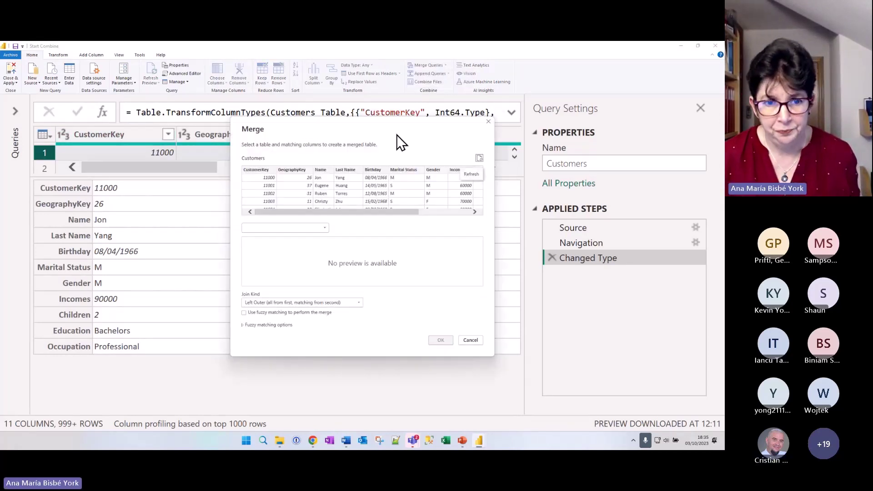
{"action": "left_click", "coordinate": [326, 230]}
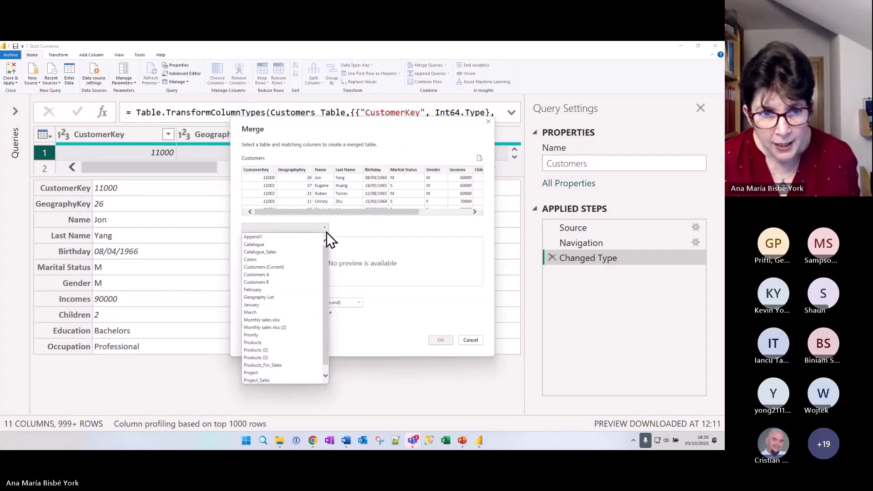
{"action": "left_click", "coordinate": [288, 296]}
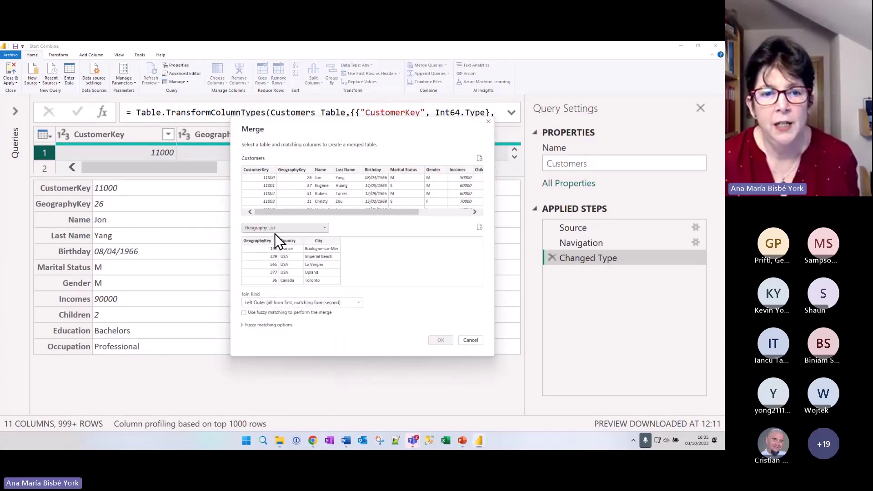
{"action": "left_click", "coordinate": [298, 170]}
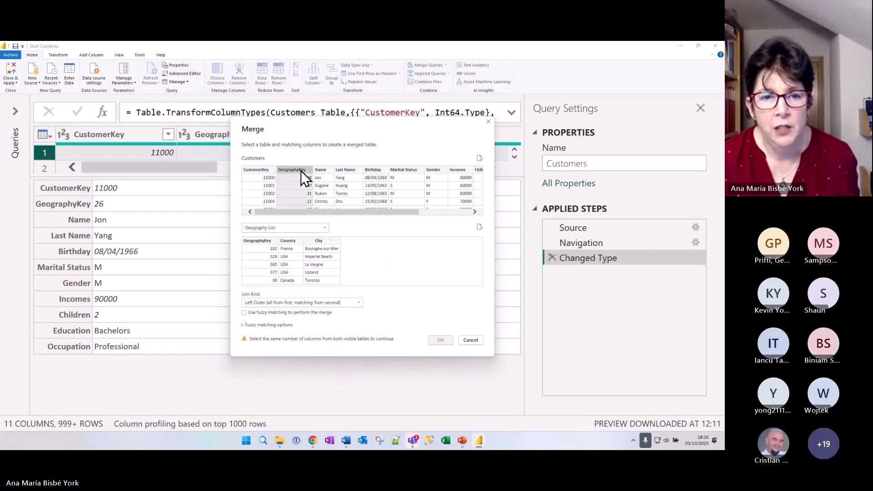
{"action": "left_click", "coordinate": [263, 249]}
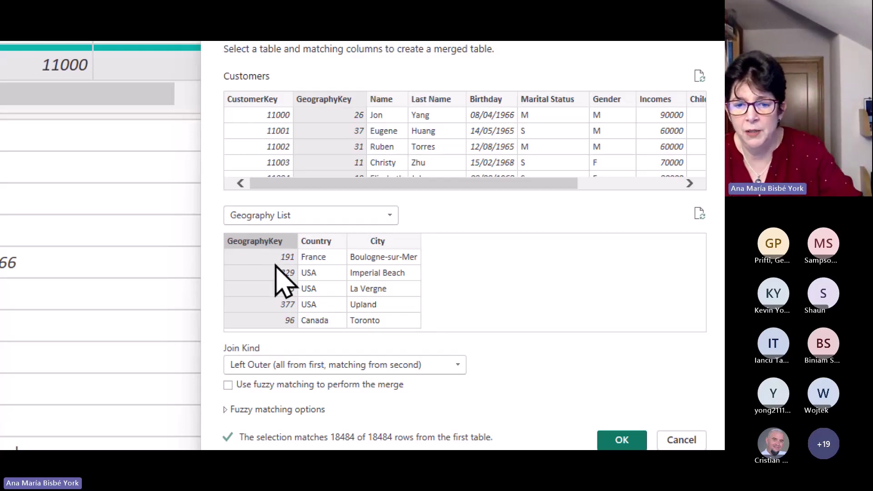
{"action": "left_click", "coordinate": [636, 391]}
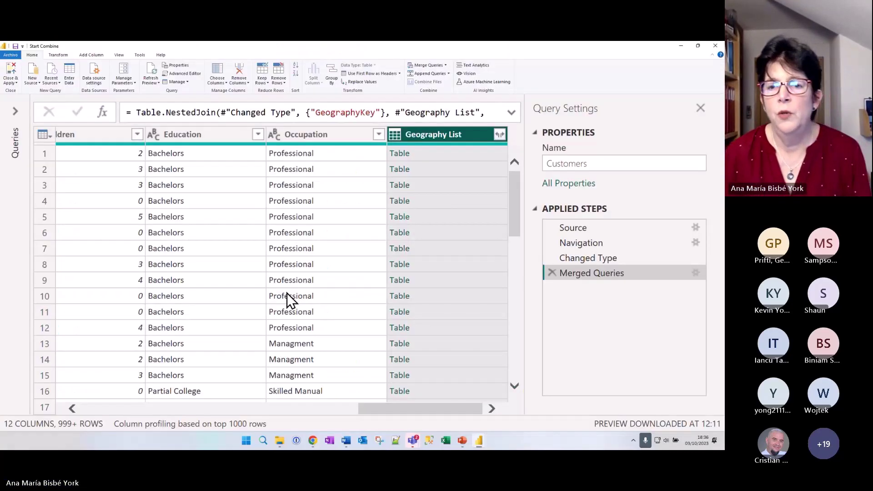
Expand only Country and City from the Geography List column, without a prefix
{"action": "left_click", "coordinate": [503, 136]}
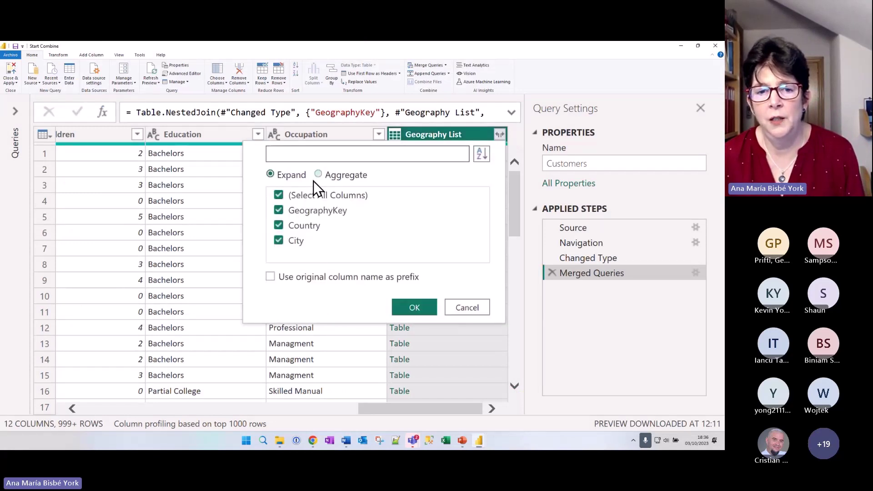
{"action": "left_click", "coordinate": [279, 196]}
{"action": "left_click", "coordinate": [278, 226]}
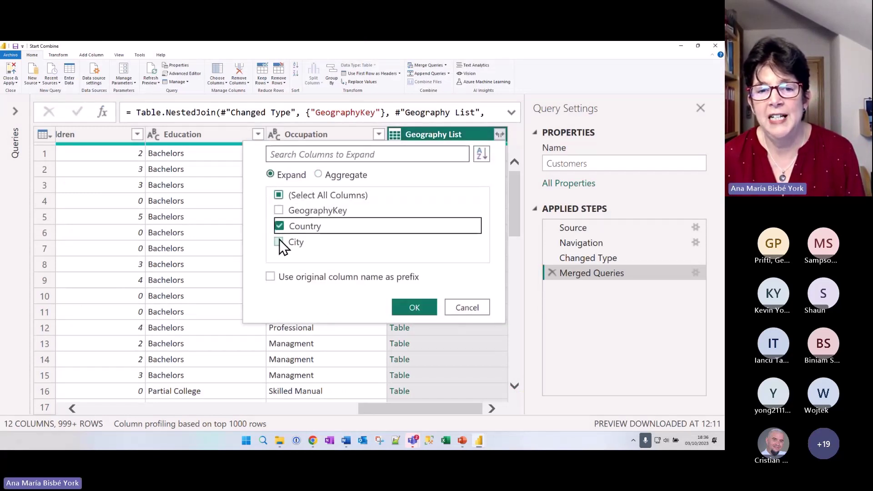
{"action": "left_click", "coordinate": [279, 241]}
{"action": "left_click", "coordinate": [403, 308]}
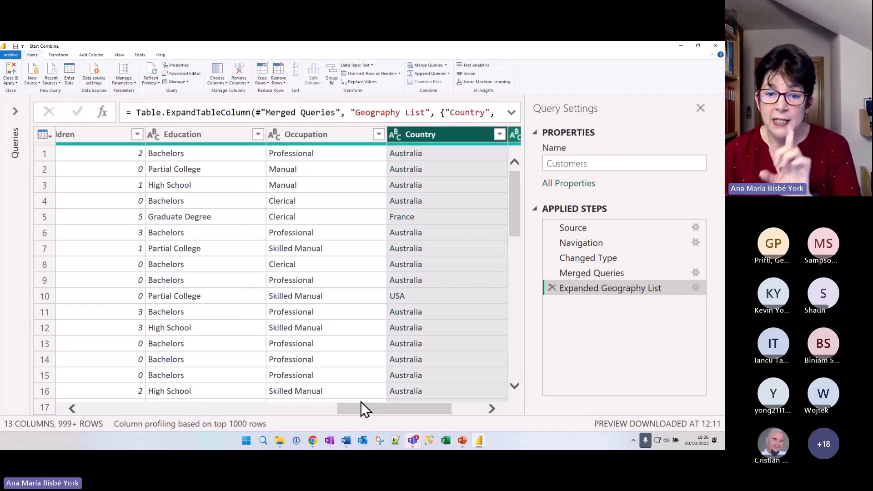
Remove the GeographyKey column from the Customers query
{"action": "left_click_drag", "start_coordinate": [357, 409], "coordinate": [97, 391]}
{"action": "left_click", "coordinate": [238, 135]}
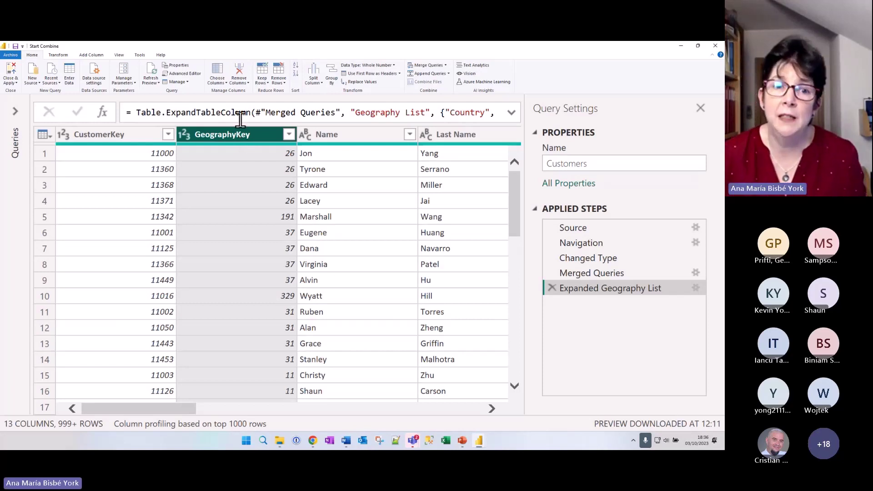
{"action": "right_click", "coordinate": [241, 131]}
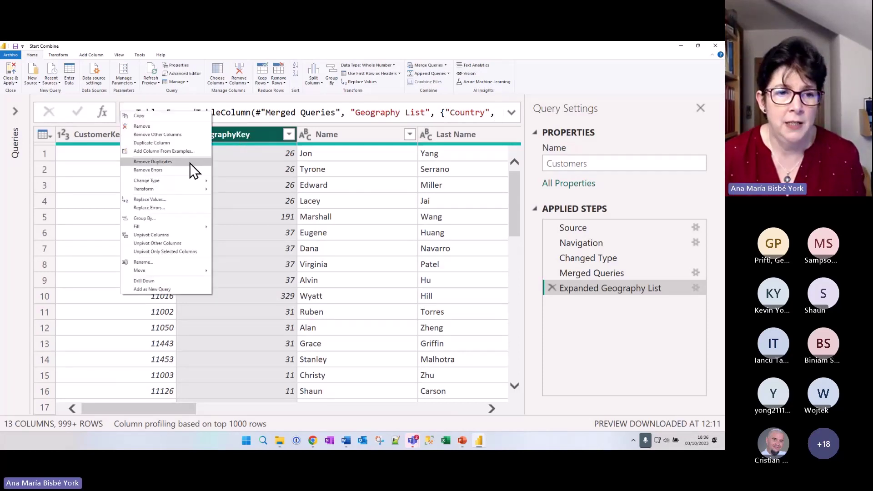
{"action": "left_click", "coordinate": [169, 127]}
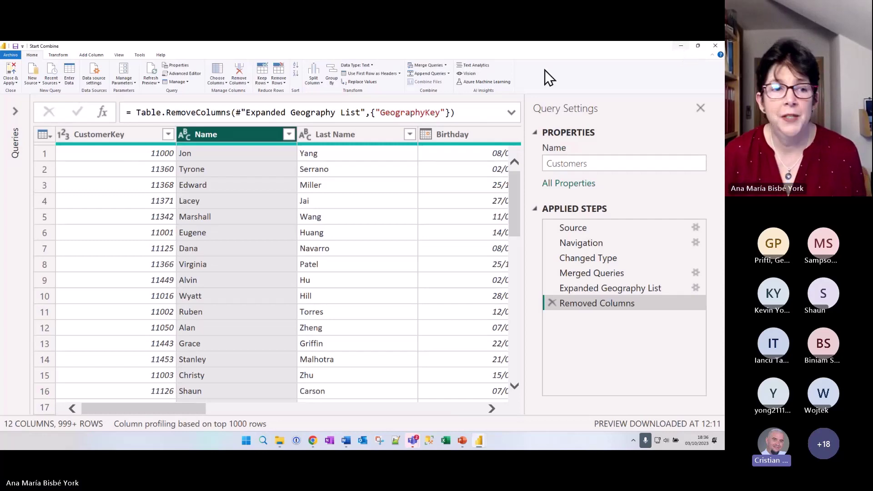
Review Customers A and the queries in groups 2 and 3, widening the queries list to show the full group names
{"action": "left_click", "coordinate": [16, 111]}
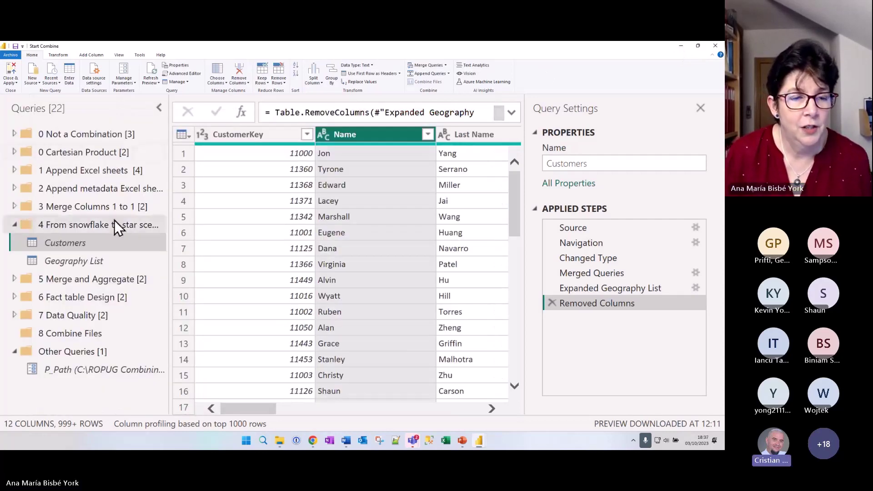
{"action": "left_click", "coordinate": [17, 206]}
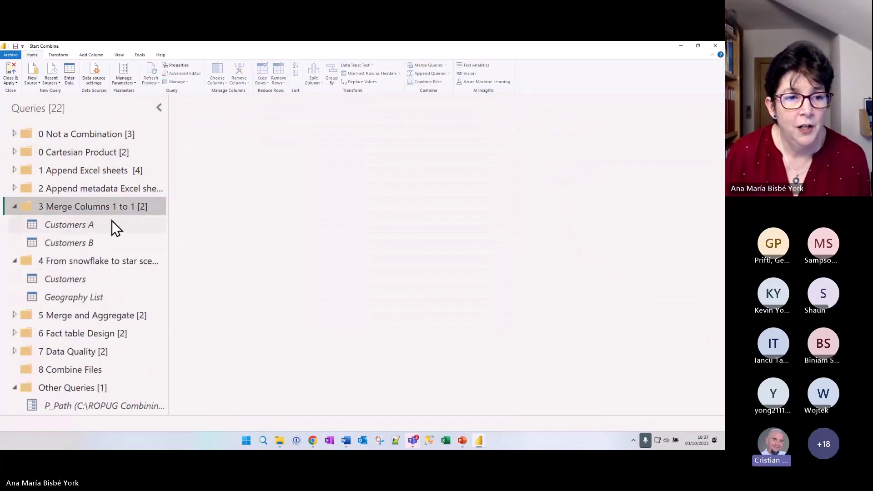
{"action": "left_click", "coordinate": [105, 223]}
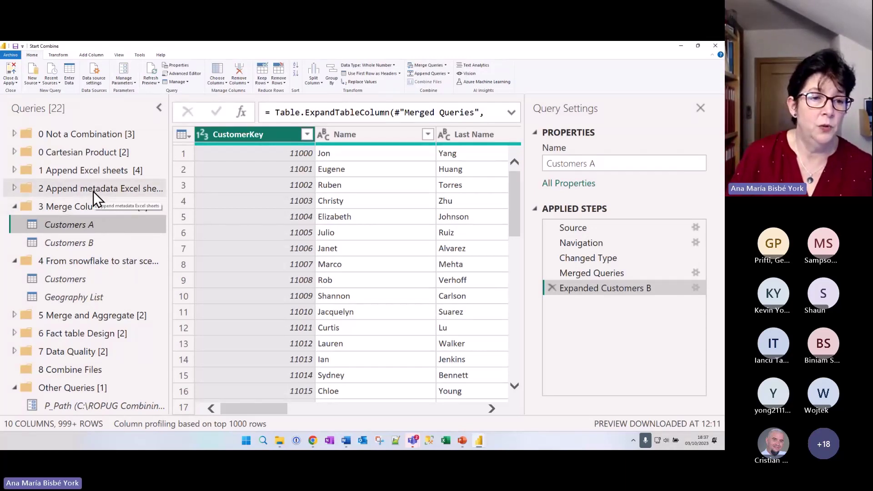
{"action": "left_click", "coordinate": [19, 188]}
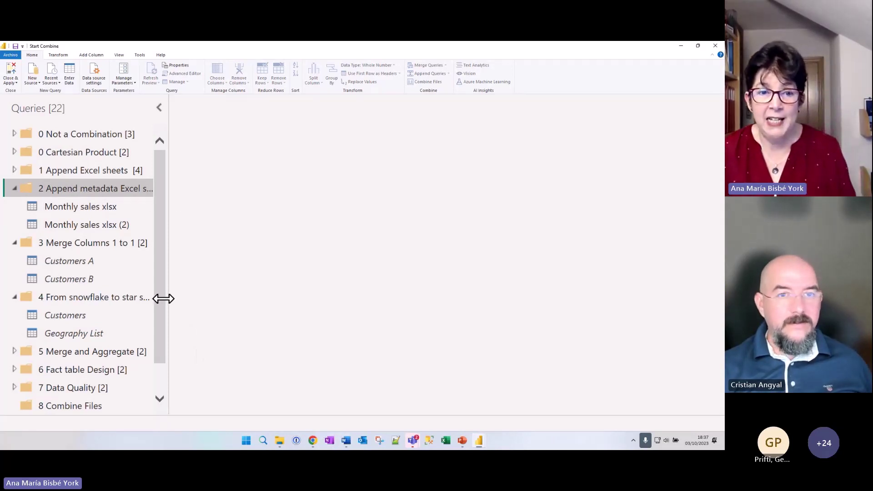
{"action": "left_click_drag", "start_coordinate": [162, 298], "coordinate": [229, 300]}
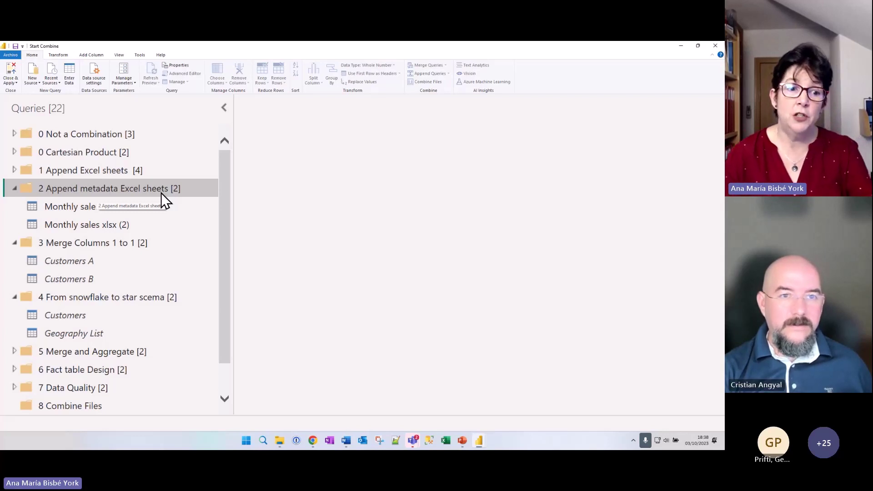
Display the Customers query from the snowflake to star group and show the full formula of its Removed Columns step
{"action": "left_click", "coordinate": [115, 320]}
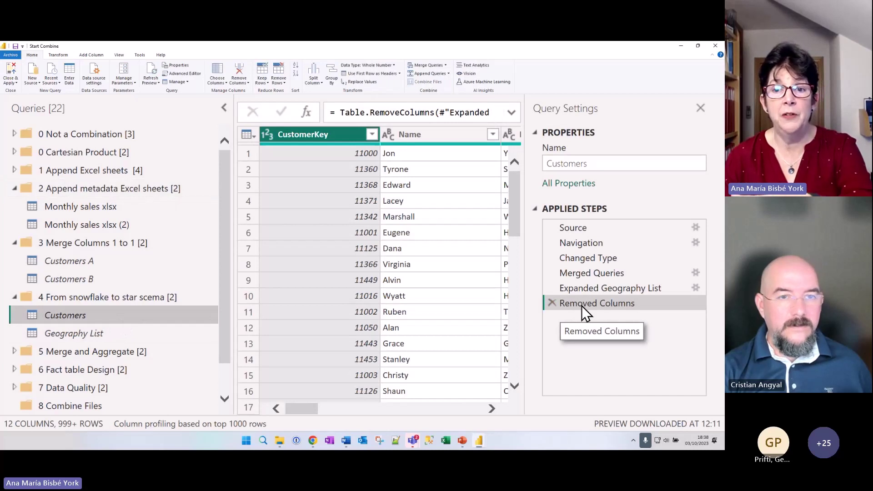
{"action": "left_click", "coordinate": [510, 114]}
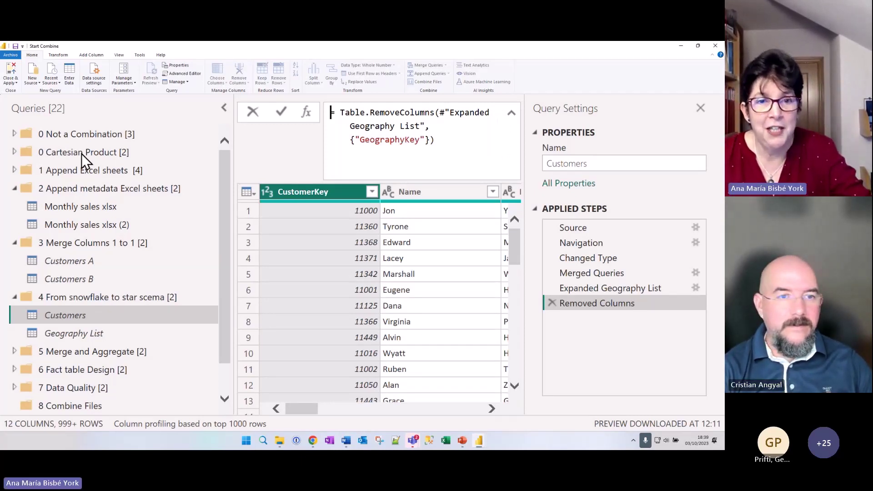
{"action": "left_click", "coordinate": [681, 47]}
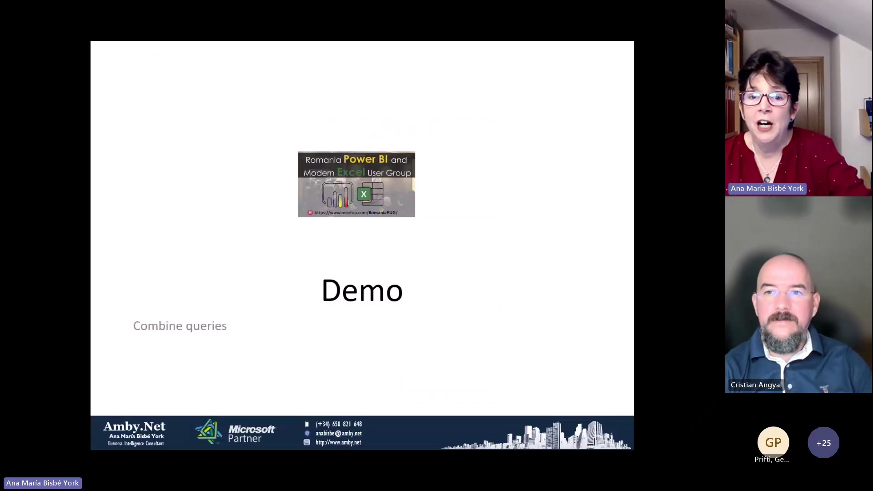
{"action": "left_click", "coordinate": [531, 118]}
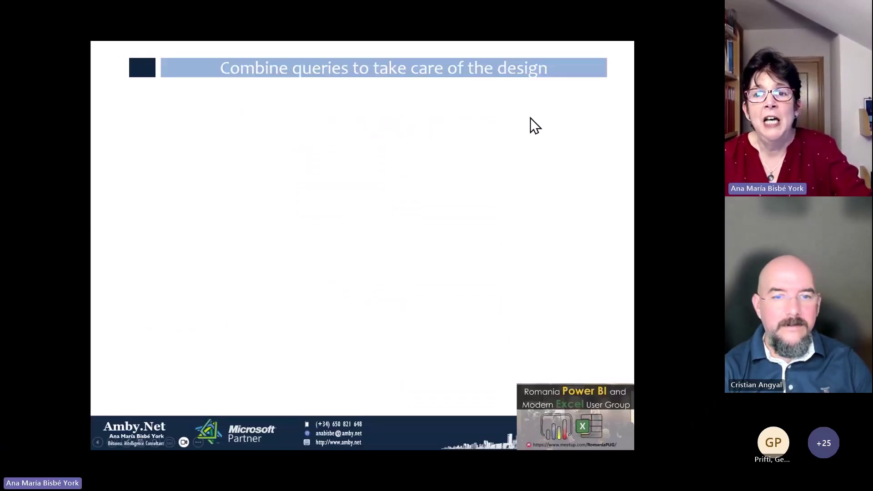
{"action": "left_click", "coordinate": [530, 118]}
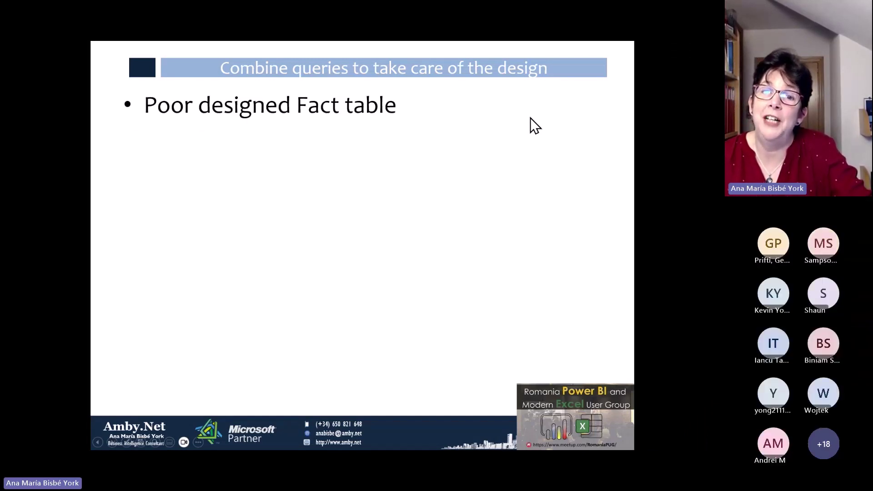
{"action": "left_click", "coordinate": [530, 118]}
{"action": "left_click", "coordinate": [531, 119]}
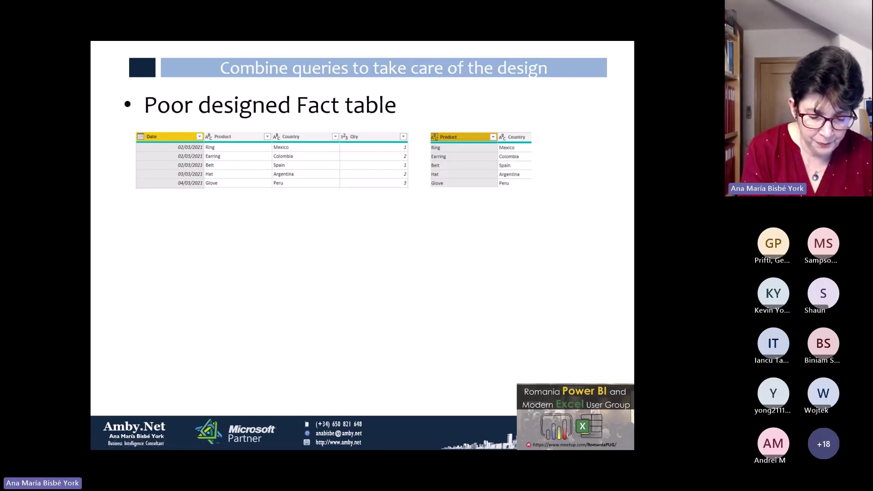
{"action": "key", "text": "ctrl+1"}
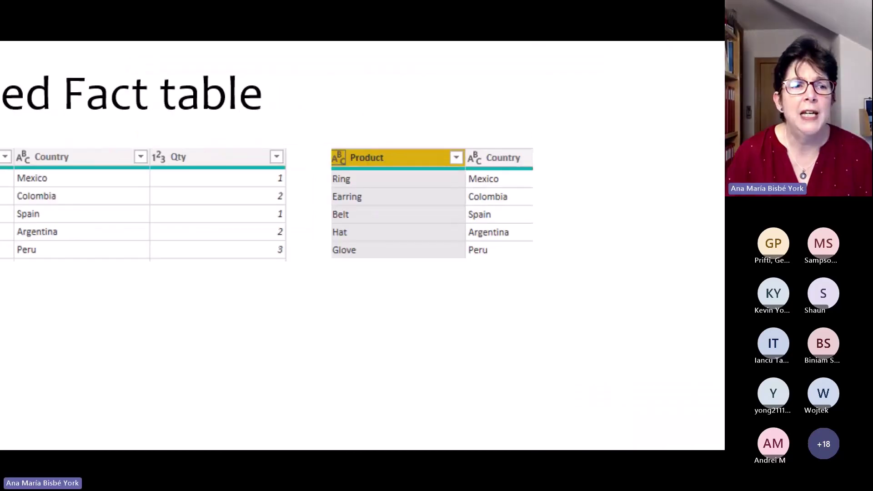
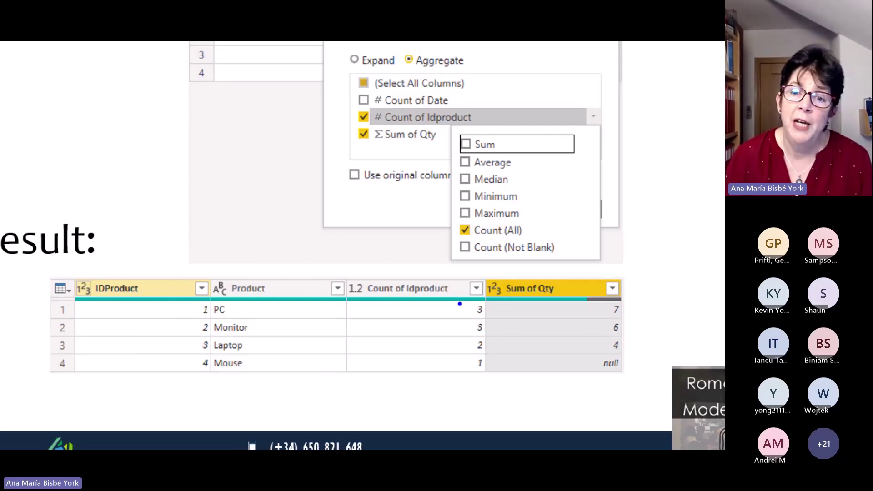
{"action": "mouse_move", "coordinate": [457, 298]}
{"action": "left_mouse_down"}
{"action": "mouse_move", "coordinate": [494, 325]}
{"action": "mouse_move", "coordinate": [491, 336]}
{"action": "left_mouse_up"}
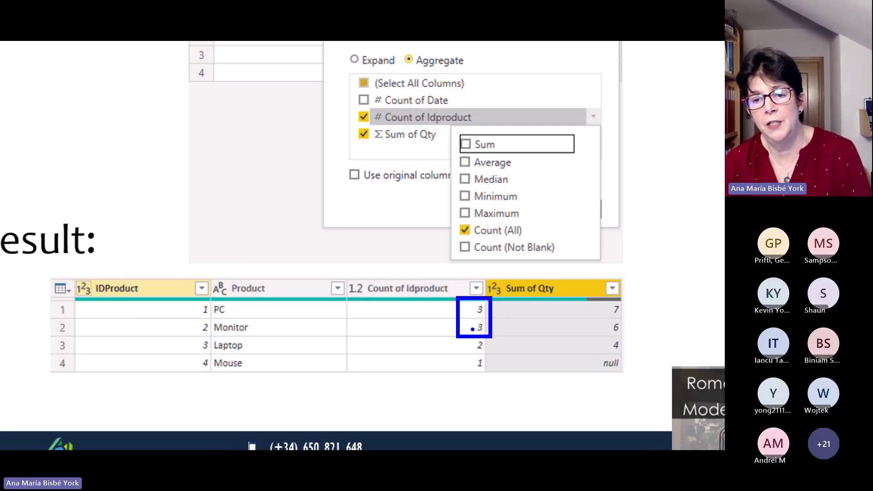
{"action": "mouse_move", "coordinate": [438, 344]}
{"action": "left_mouse_down"}
{"action": "mouse_move", "coordinate": [469, 343]}
{"action": "mouse_move", "coordinate": [496, 370]}
{"action": "mouse_move", "coordinate": [469, 369]}
{"action": "mouse_move", "coordinate": [468, 355]}
{"action": "left_mouse_up"}
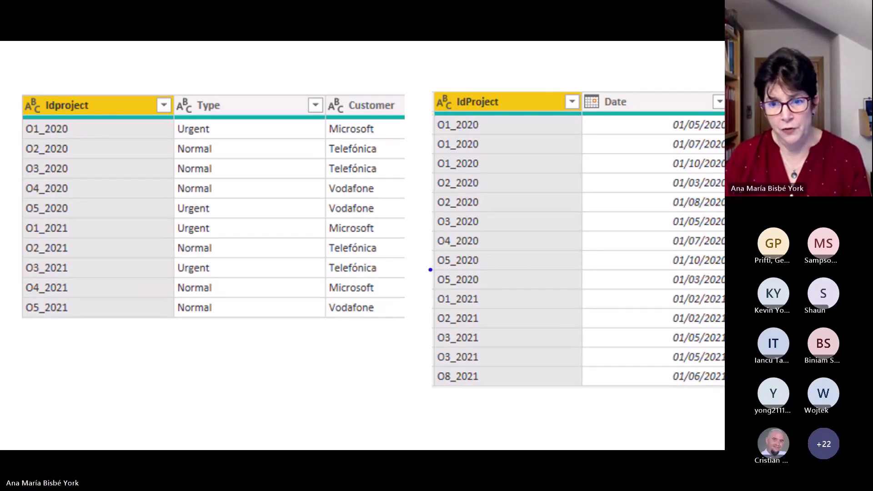
{"action": "left_click_drag", "start_coordinate": [429, 287], "coordinate": [480, 287]}
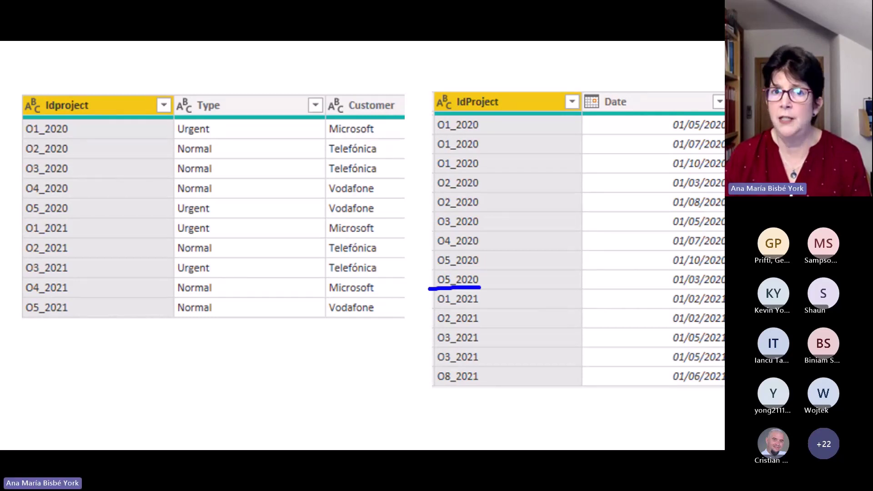
{"action": "left_click_drag", "start_coordinate": [12, 213], "coordinate": [85, 219]}
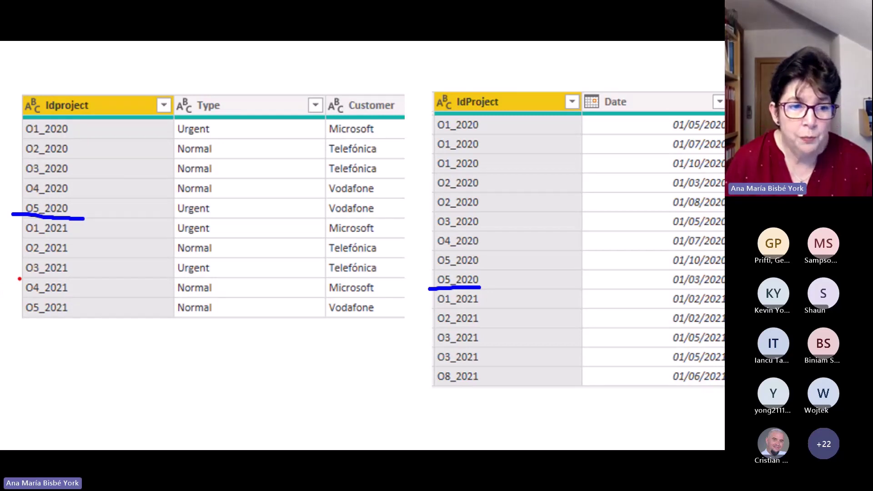
{"action": "left_click_drag", "start_coordinate": [20, 278], "coordinate": [79, 318]}
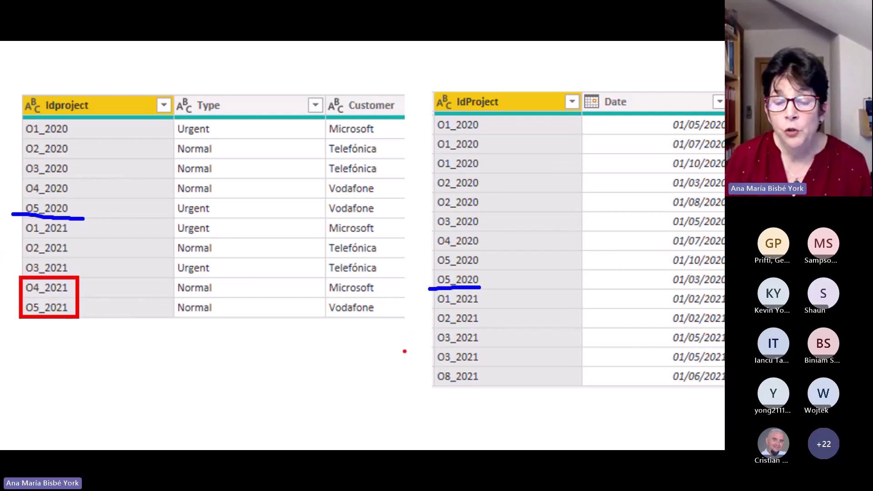
{"action": "left_click_drag", "start_coordinate": [414, 318], "coordinate": [419, 117]}
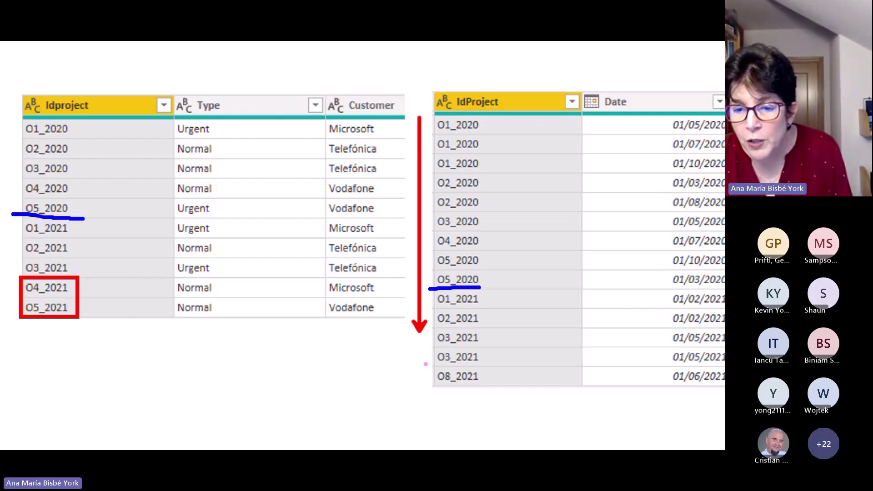
{"action": "left_click_drag", "start_coordinate": [444, 372], "coordinate": [489, 390]}
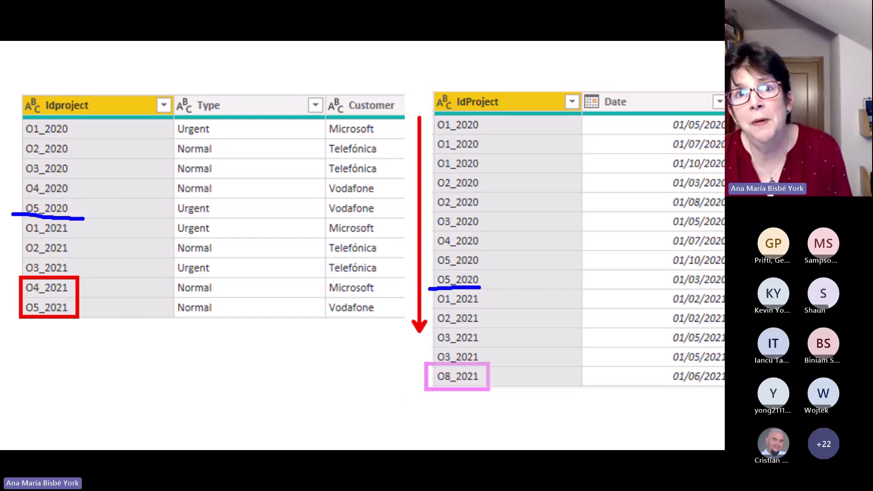
{"action": "mouse_move", "coordinate": [400, 371]}
{"action": "left_mouse_down"}
{"action": "mouse_move", "coordinate": [20, 334]}
{"action": "mouse_move", "coordinate": [52, 329]}
{"action": "left_mouse_up"}
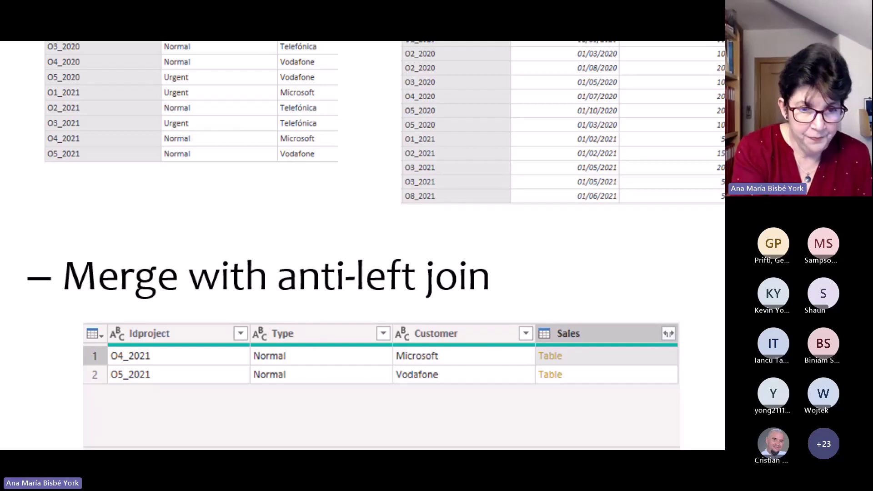
{"action": "key", "text": "Escape"}
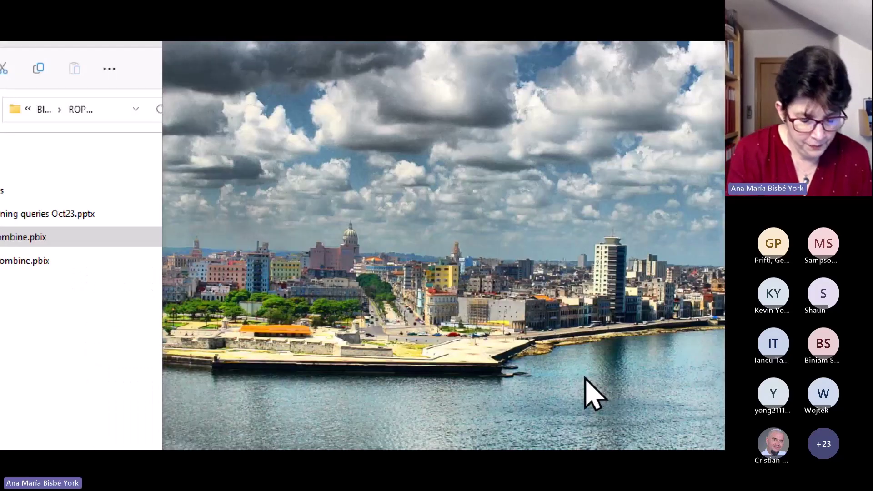
{"action": "key", "text": "ctrl+4"}
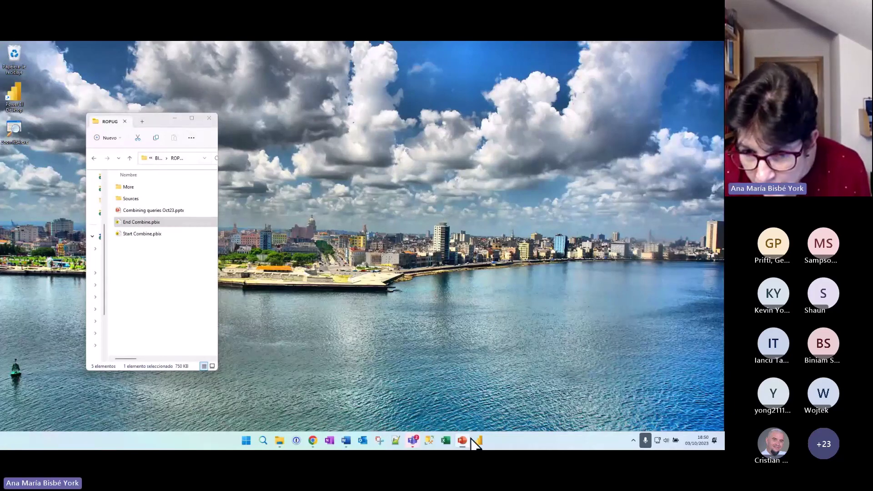
{"action": "mouse_move", "coordinate": [462, 440]}
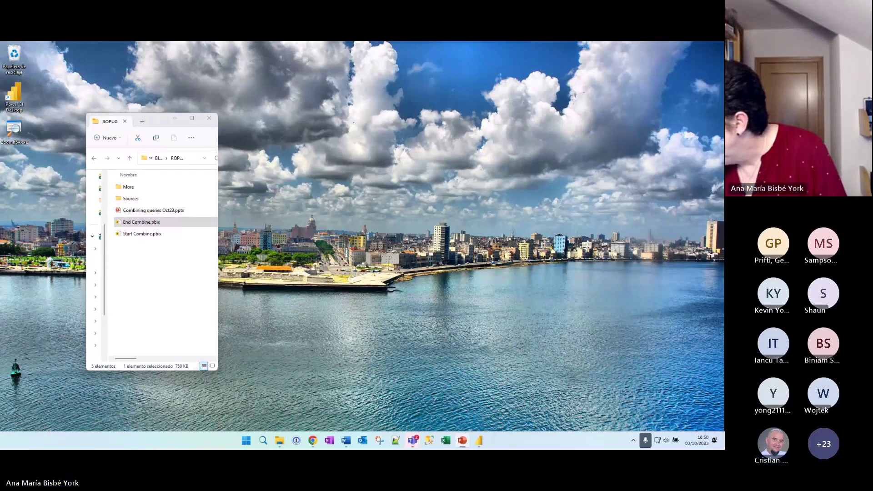
{"action": "key", "text": "shift+F5"}
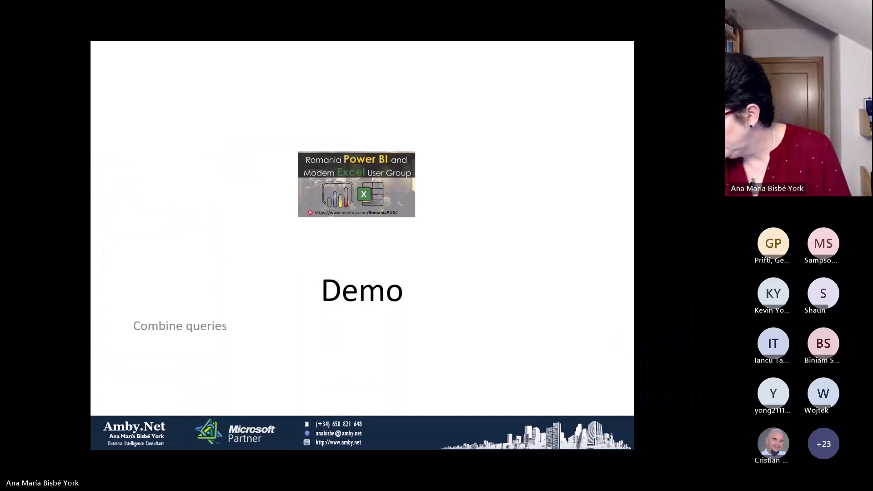
{"action": "key", "text": "super+d"}
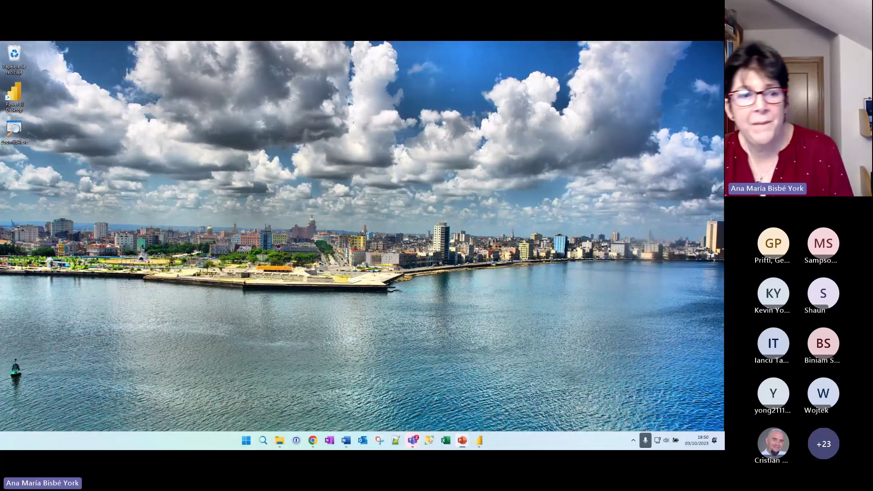
Return to the Power Query Editor and collapse query groups 2, 3 and 4
{"action": "key", "text": "alt+Tab"}
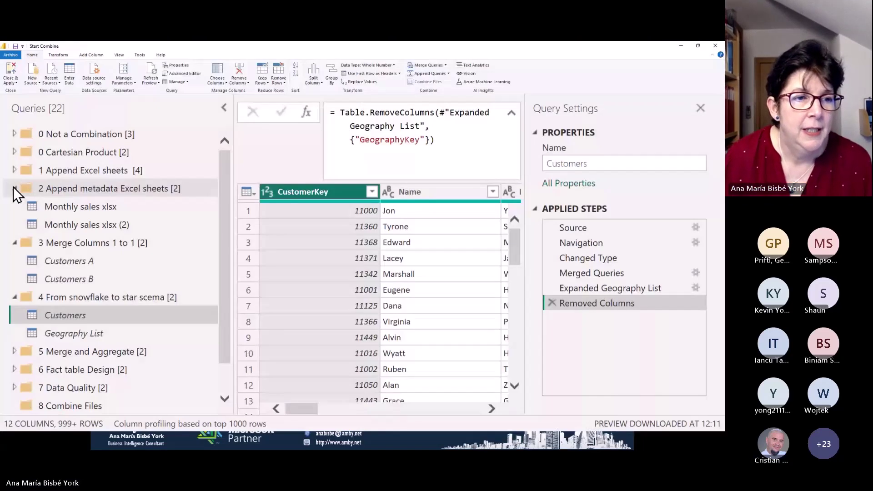
{"action": "left_click", "coordinate": [14, 191]}
{"action": "left_click", "coordinate": [14, 190]}
{"action": "left_click", "coordinate": [13, 207]}
{"action": "left_click", "coordinate": [14, 225]}
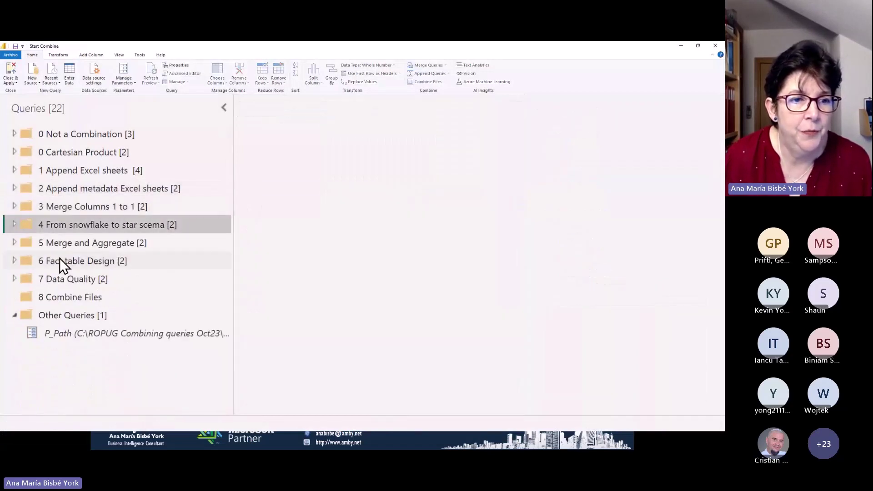
Expand the Merge and Aggregate group and examine all columns of the Products_For_Sales and Sales_Products queries
{"action": "left_click", "coordinate": [41, 243]}
{"action": "left_click", "coordinate": [14, 243]}
{"action": "left_click", "coordinate": [105, 262]}
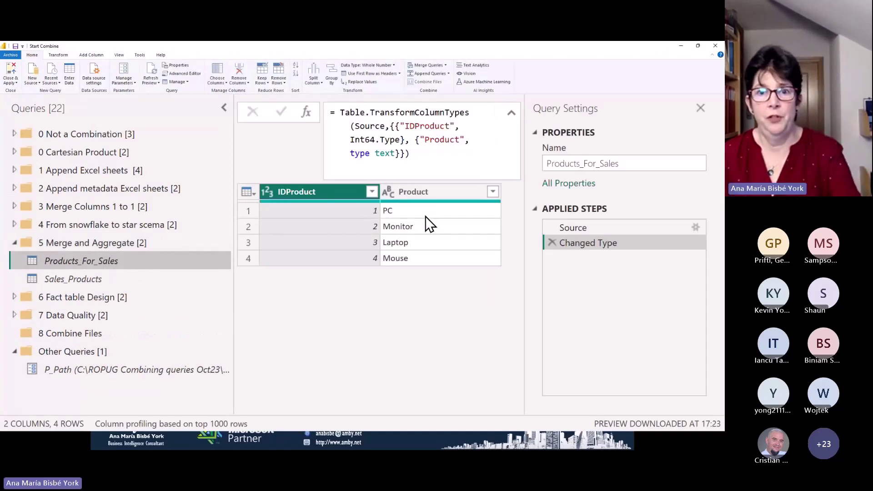
{"action": "left_click", "coordinate": [512, 113]}
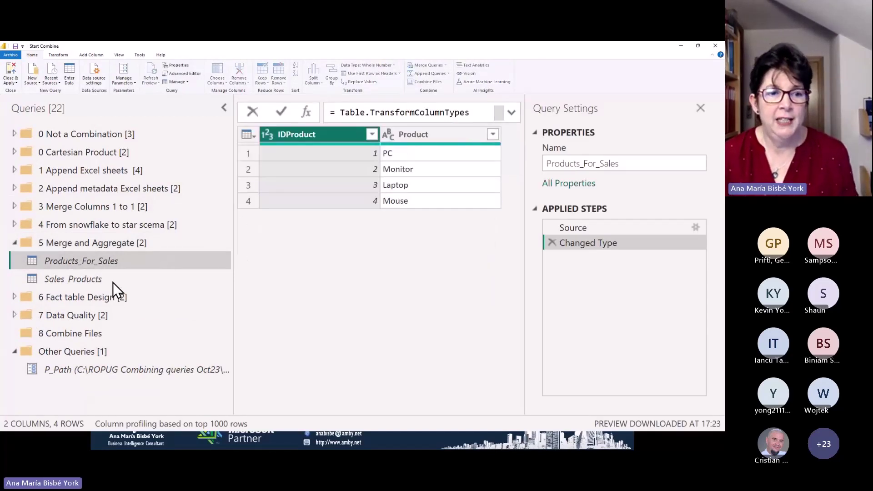
{"action": "left_click", "coordinate": [86, 282]}
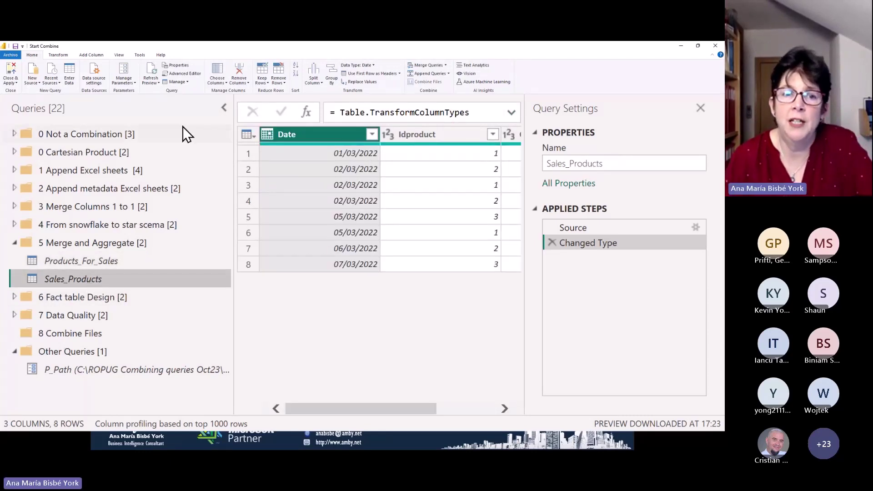
{"action": "left_click", "coordinate": [224, 107]}
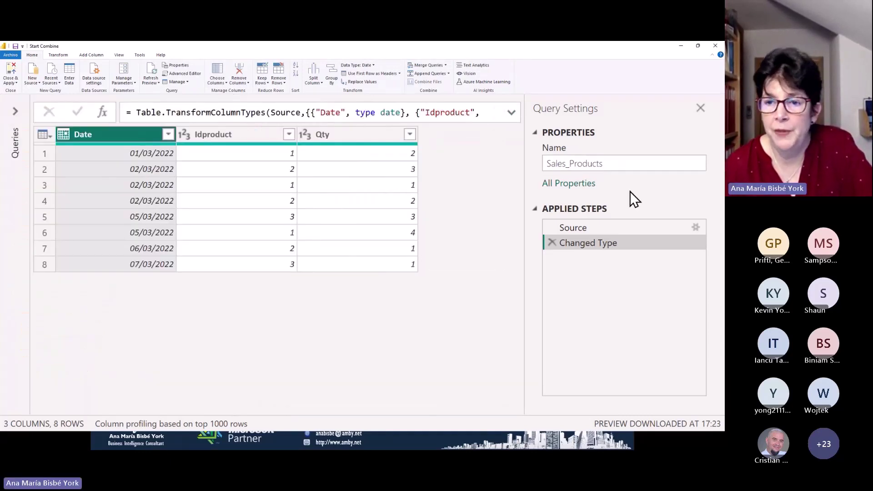
Start a merge in the Products_For_Sales query, with the queries list narrowed, and choose Sales_Products as the second table
{"action": "left_click", "coordinate": [23, 118]}
{"action": "left_click", "coordinate": [73, 262]}
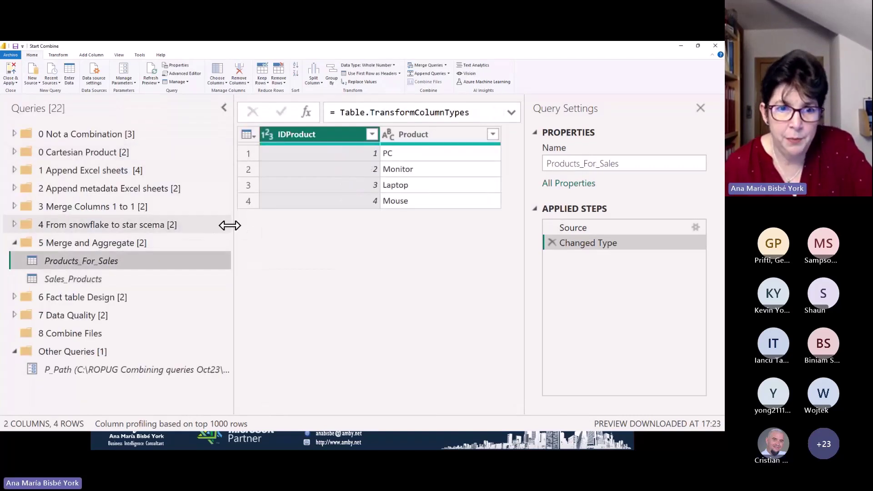
{"action": "left_click_drag", "start_coordinate": [229, 225], "coordinate": [114, 222]}
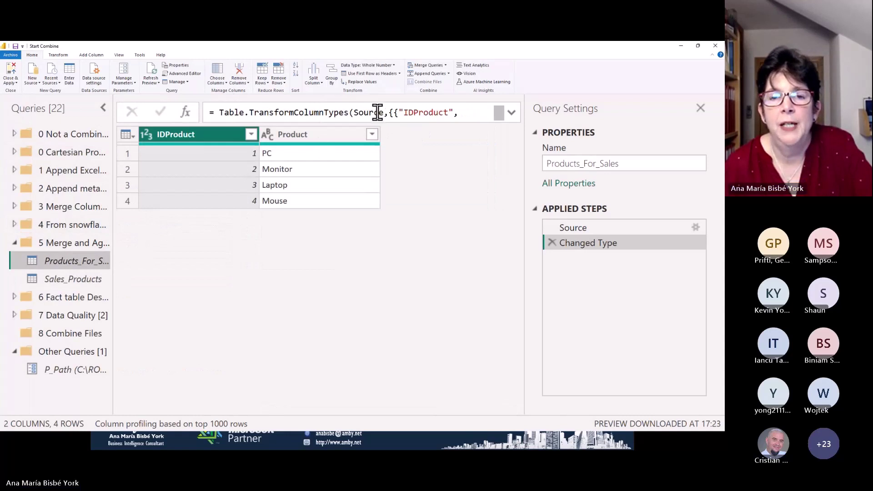
{"action": "left_click", "coordinate": [446, 65]}
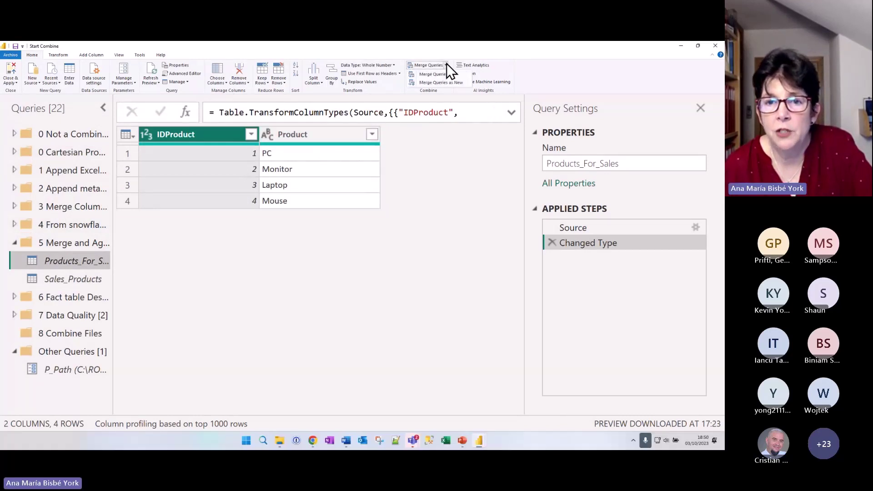
{"action": "left_click", "coordinate": [449, 75]}
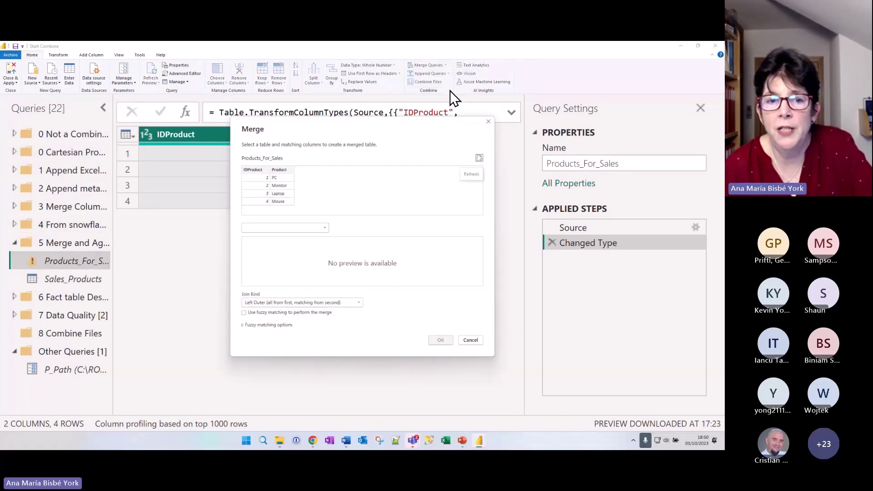
{"action": "left_click", "coordinate": [326, 228]}
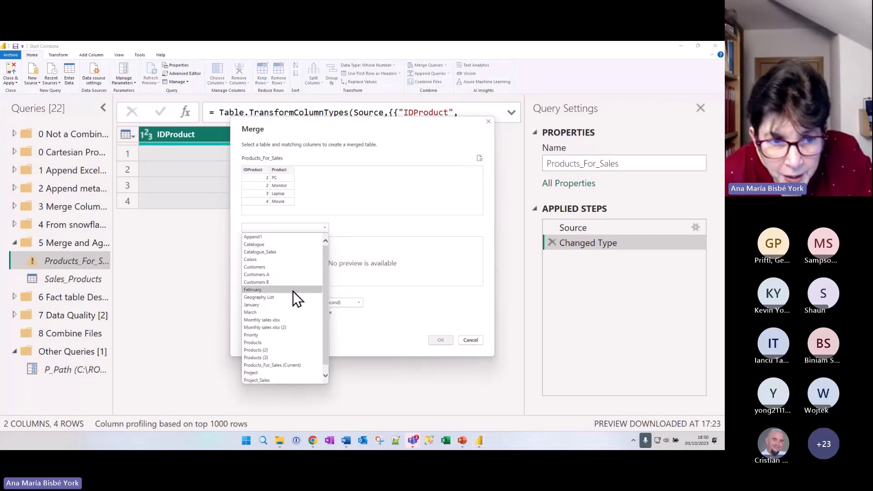
{"action": "scroll", "coordinate": [293, 343], "scroll_direction": "down", "scroll_amount": 1}
{"action": "left_click", "coordinate": [287, 380]}
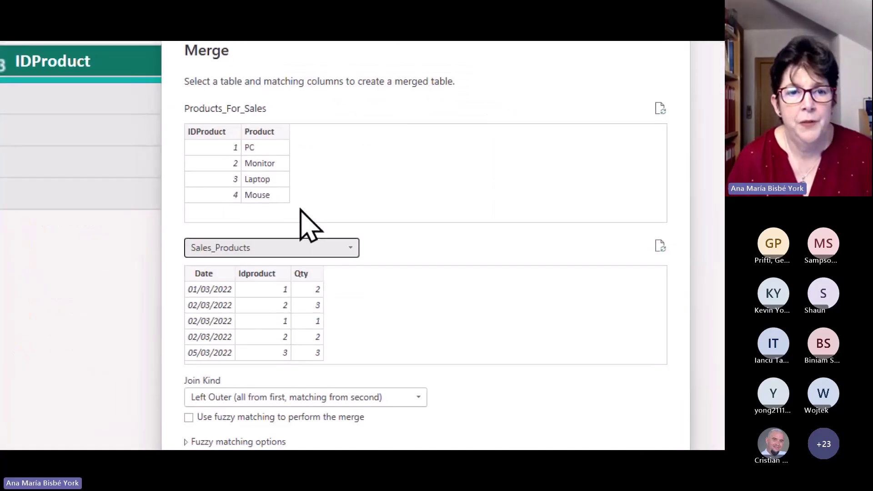
Match IDProduct with Idproduct and complete the merge as a Left Outer join without fuzzy matching
{"action": "left_click", "coordinate": [205, 132]}
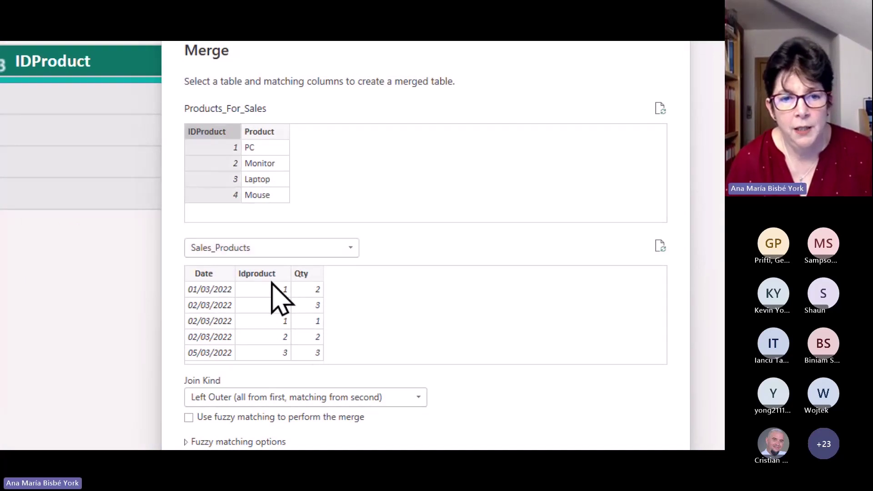
{"action": "left_click", "coordinate": [257, 273]}
{"action": "scroll", "coordinate": [403, 414], "scroll_direction": "down", "scroll_amount": 2}
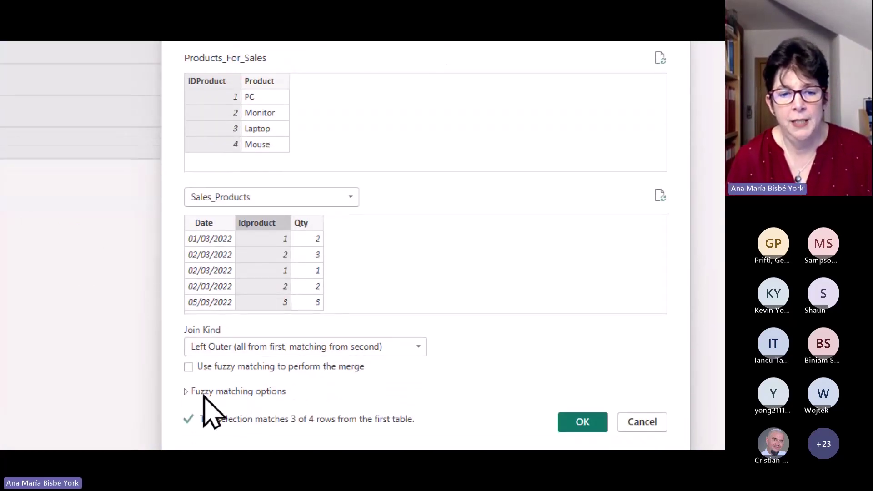
{"action": "scroll", "coordinate": [455, 405], "scroll_direction": "down", "scroll_amount": 1}
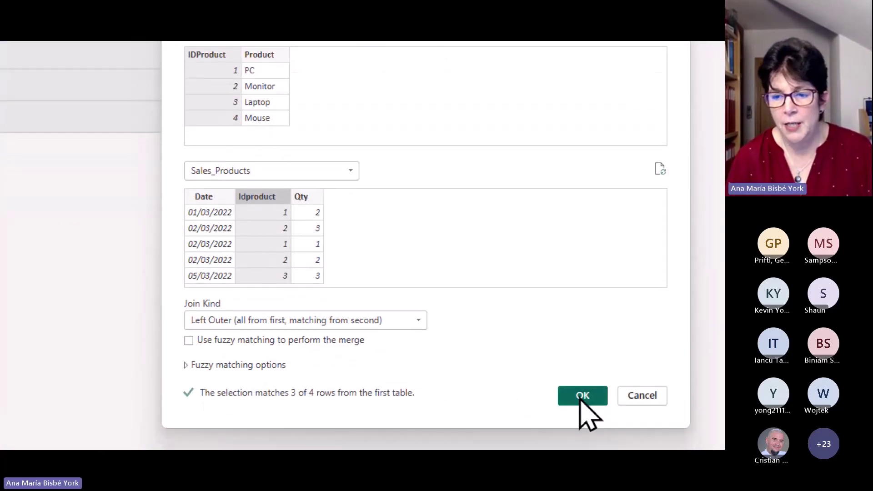
{"action": "left_click", "coordinate": [582, 395]}
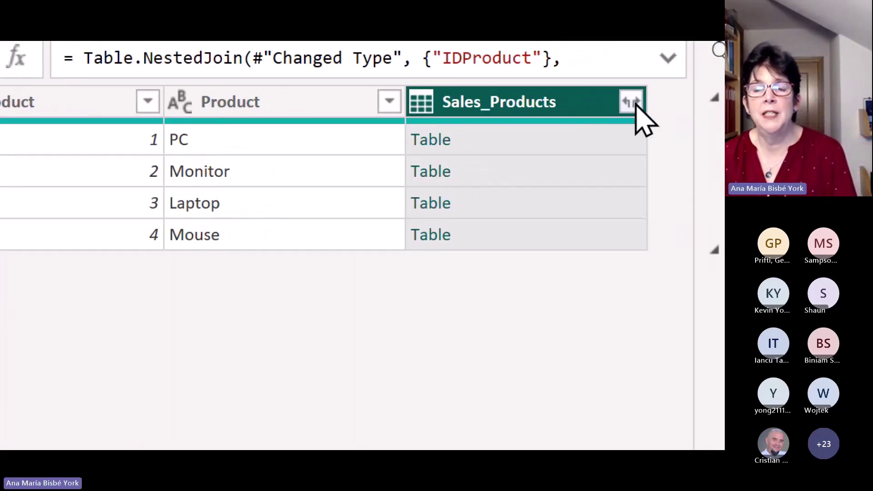
Start aggregating the merged Sales_Products column, with Minimum as the only aggregate for Date
{"action": "left_click", "coordinate": [631, 102]}
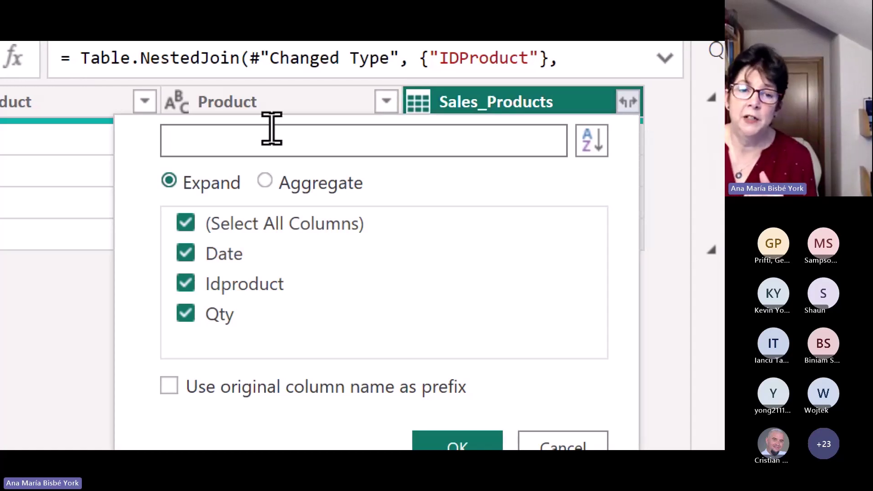
{"action": "left_click", "coordinate": [275, 182]}
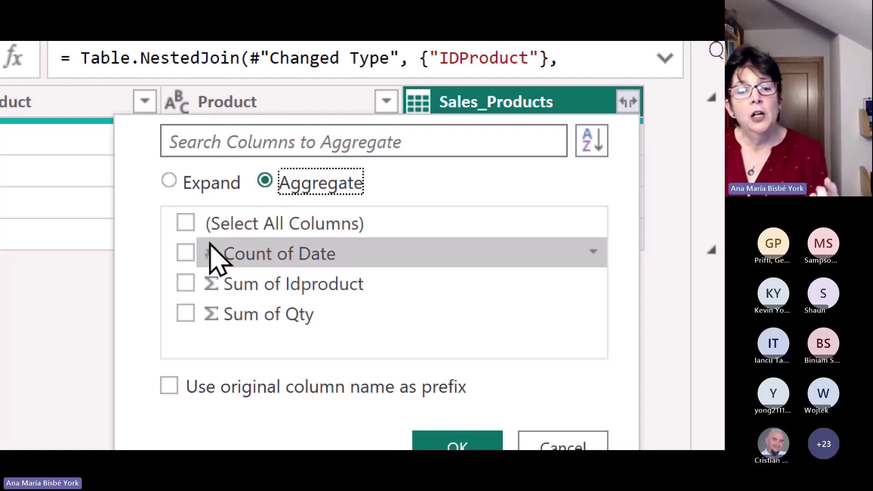
{"action": "left_click", "coordinate": [599, 252]}
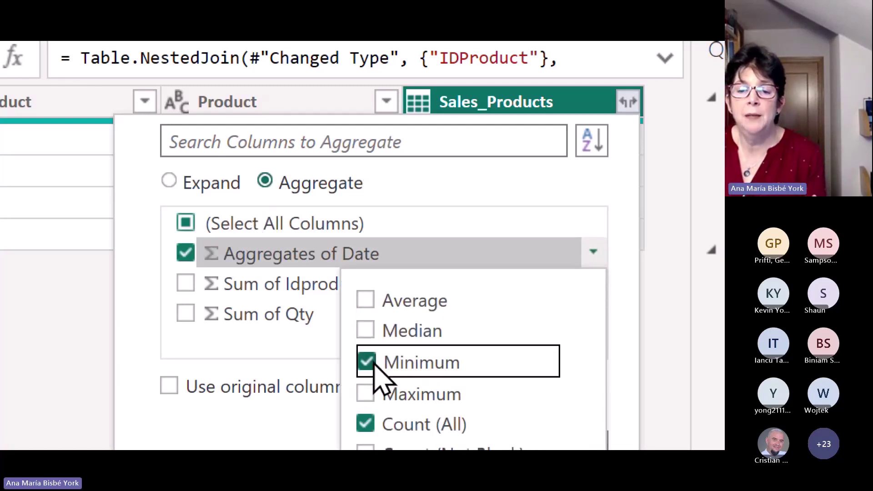
{"action": "left_click", "coordinate": [374, 366]}
{"action": "left_click", "coordinate": [374, 408]}
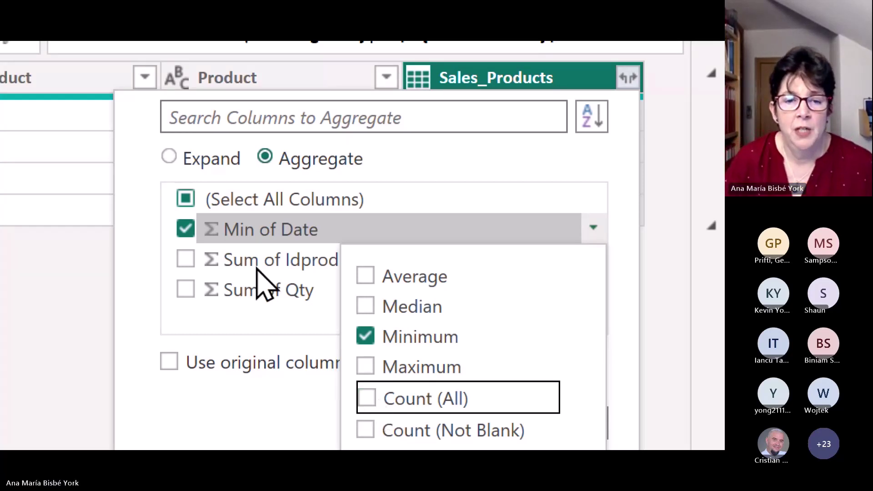
Include Sum and Count (Not Blank) of Idproduct and Sum of Qty, without the original column name prefix, and apply the aggregation
{"action": "left_click", "coordinate": [193, 266]}
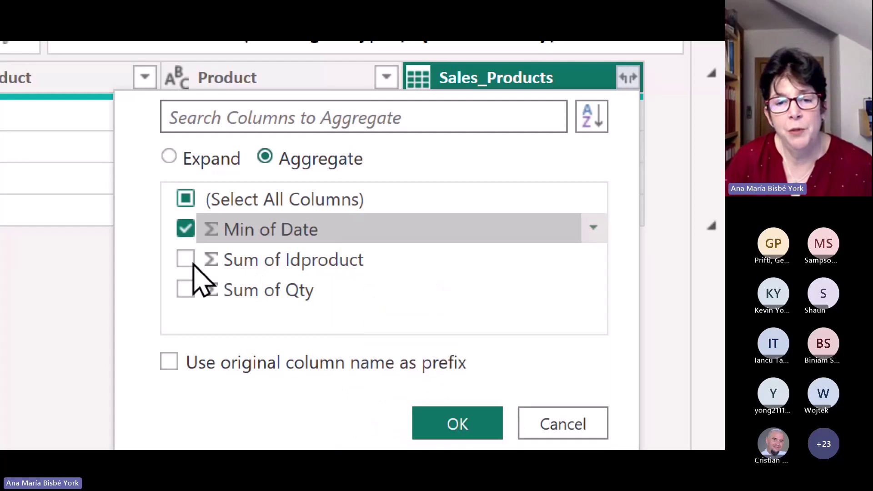
{"action": "left_click", "coordinate": [186, 261]}
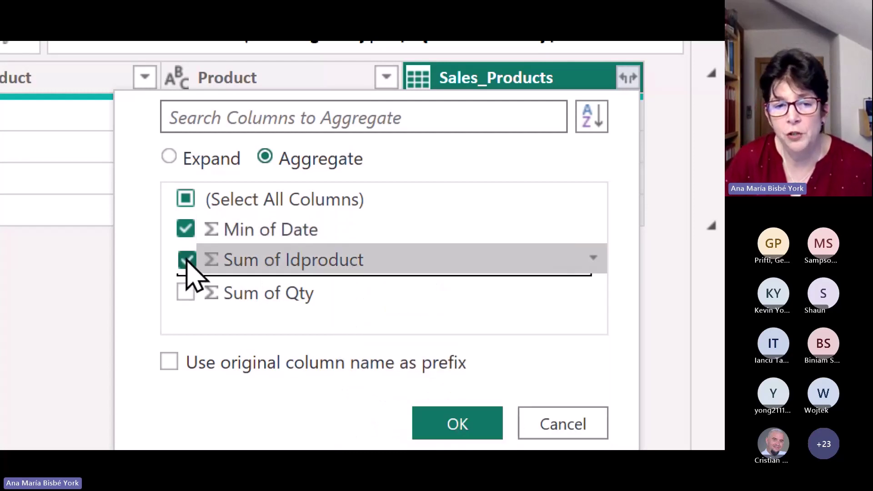
{"action": "left_click", "coordinate": [595, 258]}
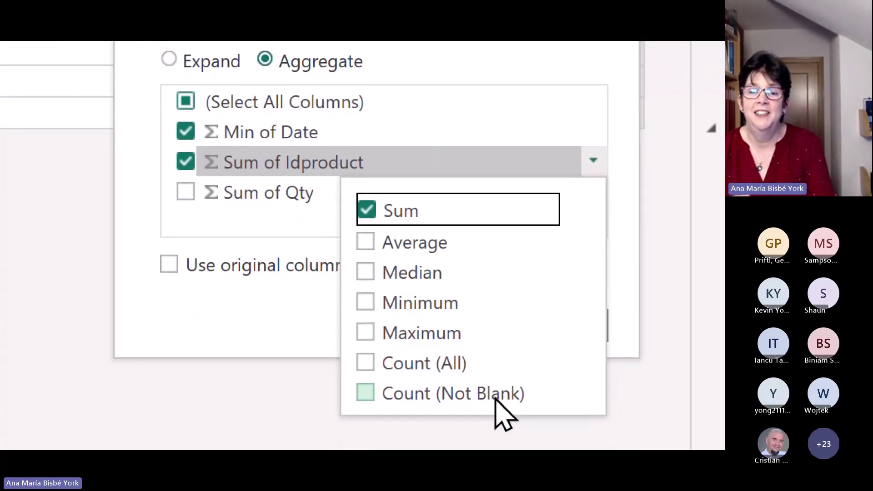
{"action": "left_click", "coordinate": [375, 398]}
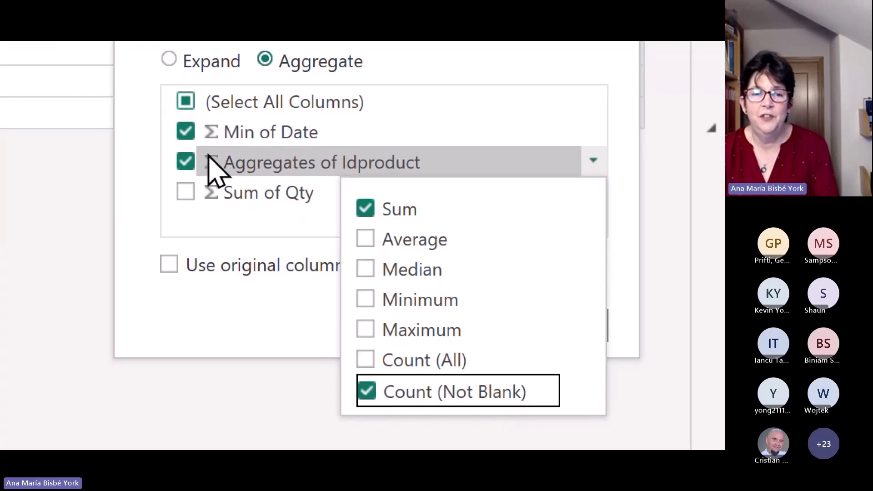
{"action": "left_click", "coordinate": [193, 192]}
{"action": "left_click", "coordinate": [187, 193]}
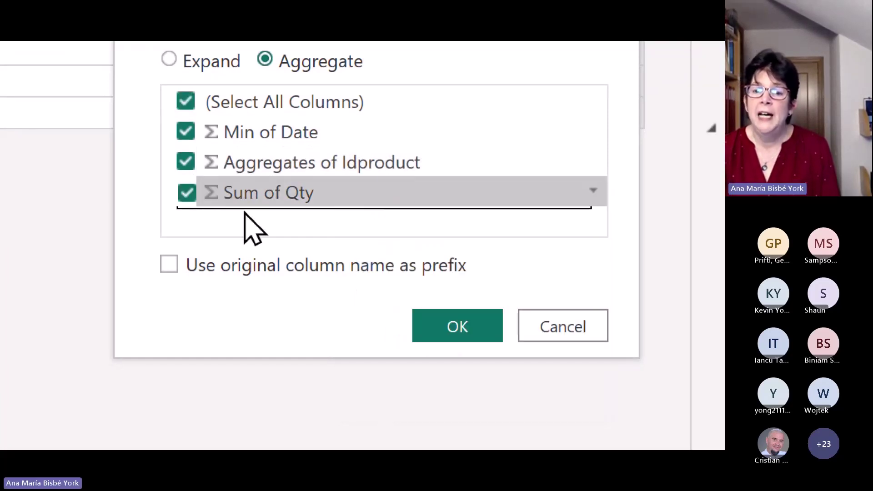
{"action": "left_click", "coordinate": [439, 321]}
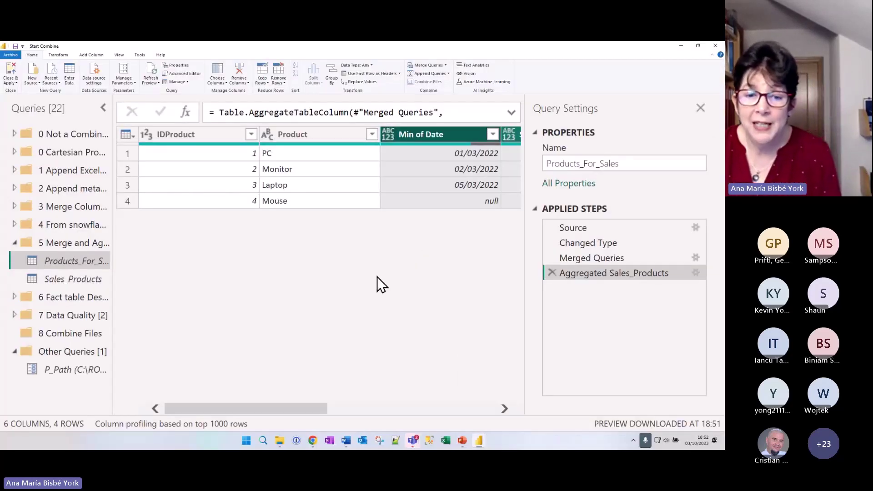
Examine the aggregated columns with a narrower settings pane, then review the Aggregated Sales_Products step's settings without changing them
{"action": "left_click_drag", "start_coordinate": [307, 408], "coordinate": [414, 408]}
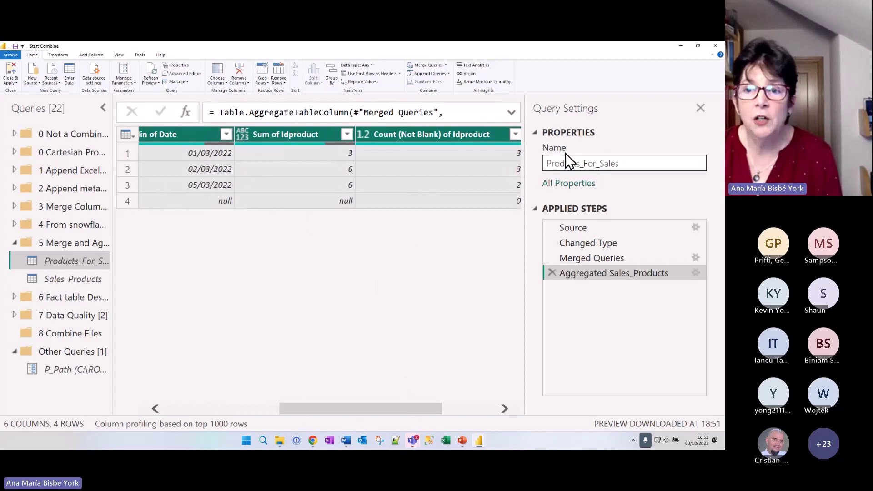
{"action": "left_click_drag", "start_coordinate": [524, 192], "coordinate": [637, 191]}
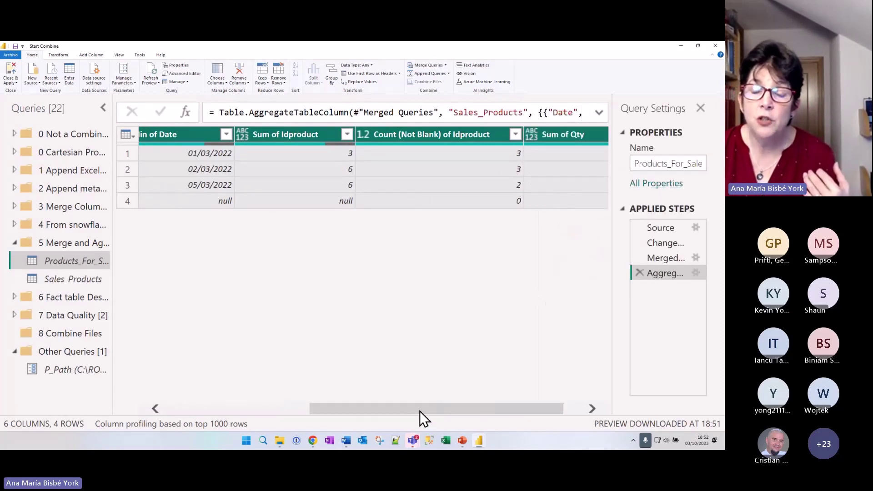
{"action": "left_click_drag", "start_coordinate": [419, 411], "coordinate": [387, 411]}
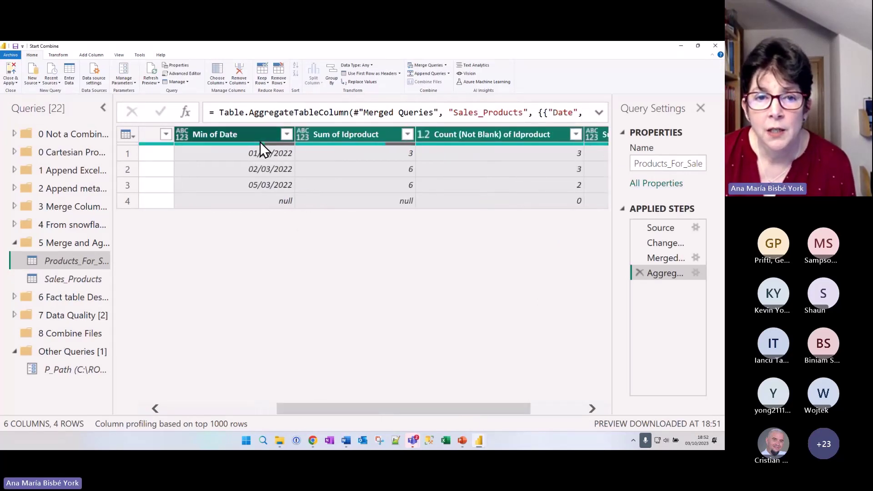
{"action": "left_click", "coordinate": [697, 273]}
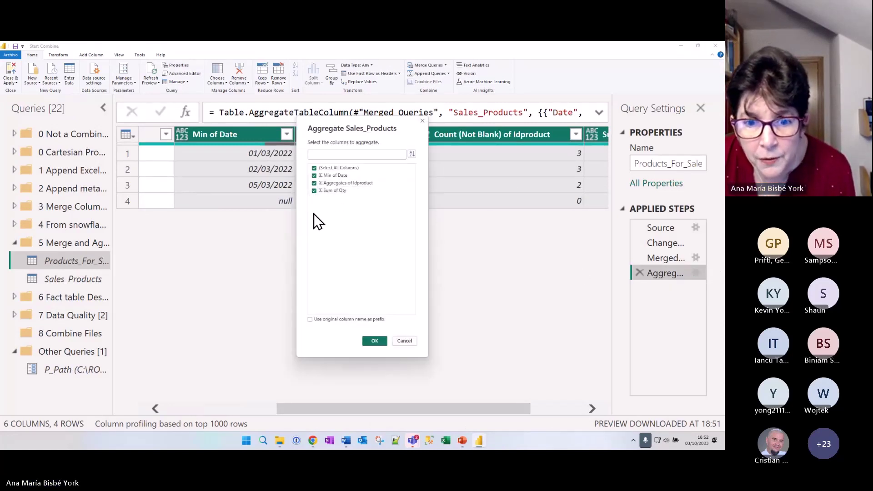
{"action": "left_click", "coordinate": [408, 342]}
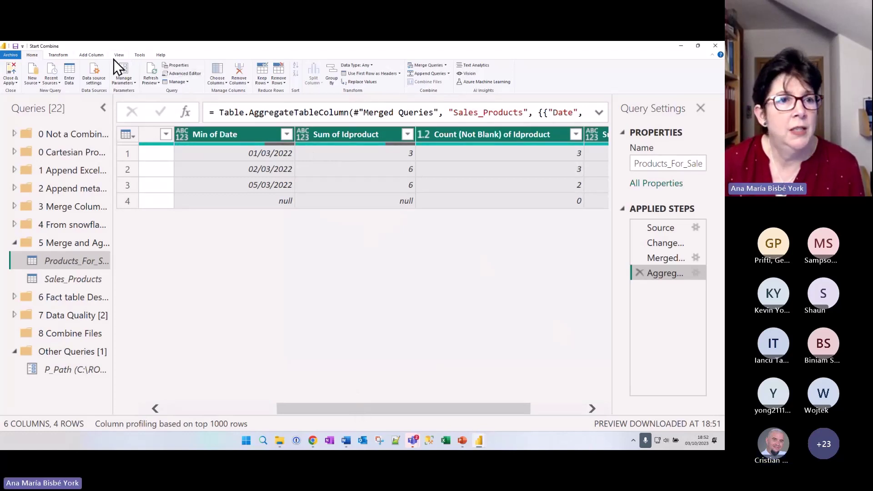
Detect the data types of the aggregated columns in Products_For_Sales
{"action": "left_click", "coordinate": [59, 55]}
{"action": "left_click", "coordinate": [120, 74]}
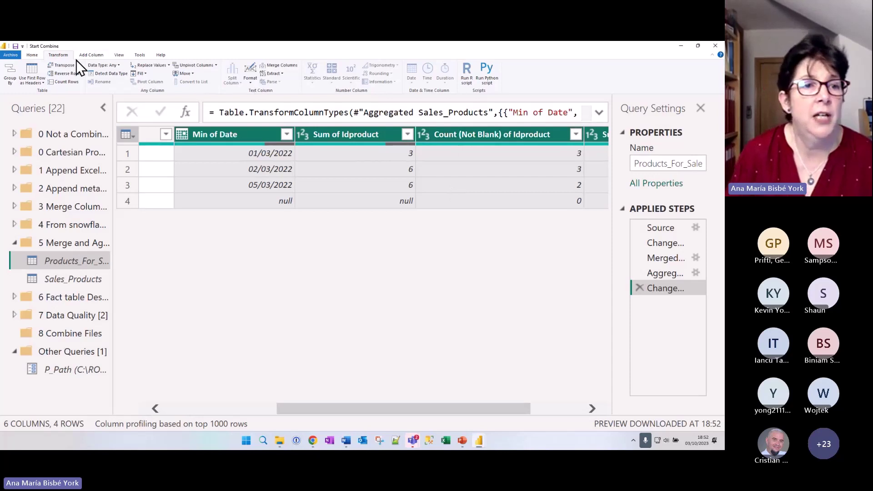
{"action": "left_click", "coordinate": [93, 56]}
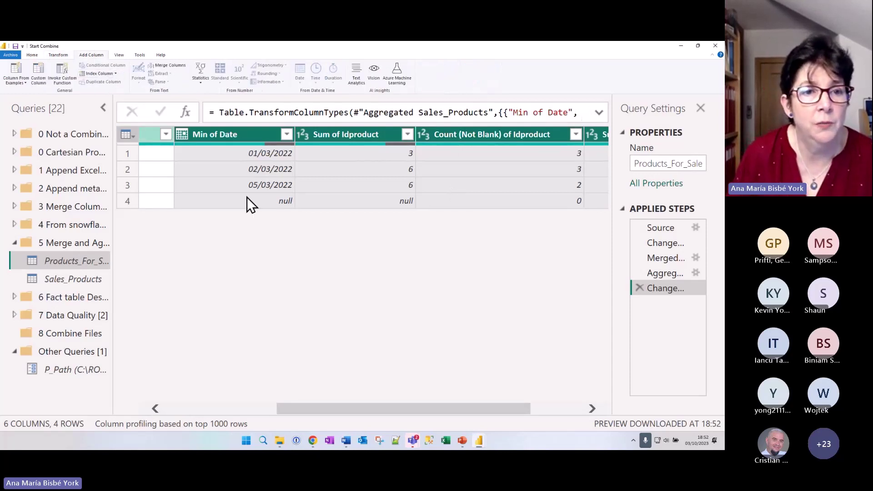
{"action": "left_click", "coordinate": [247, 137]}
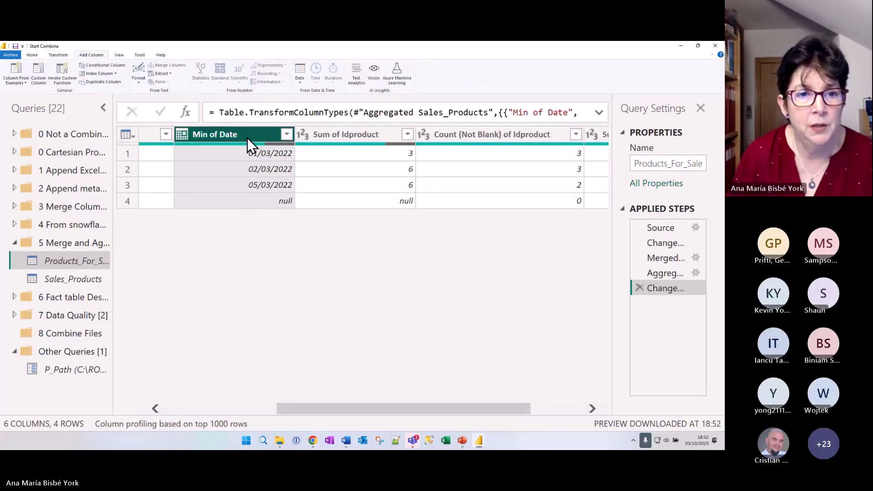
{"action": "left_click", "coordinate": [111, 64]}
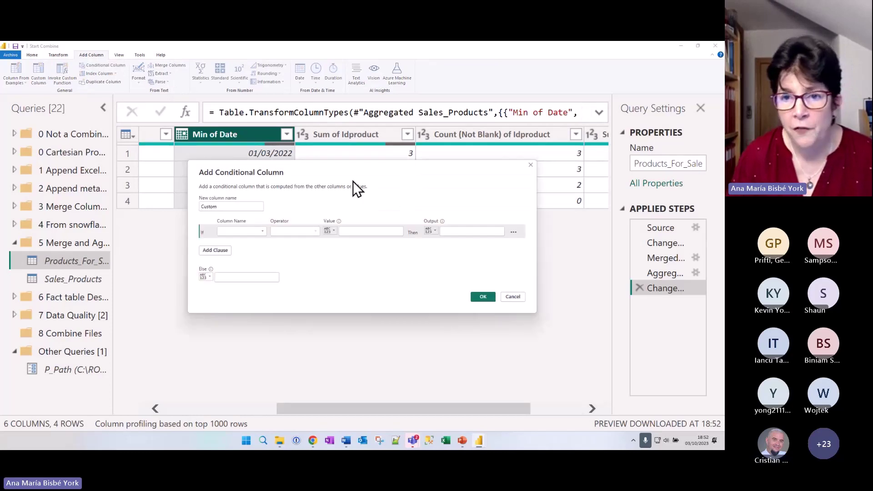
{"action": "left_click", "coordinate": [530, 165]}
Rename the Count (Not Blank) of Idproduct column as Qty
{"action": "double_click", "coordinate": [500, 133]}
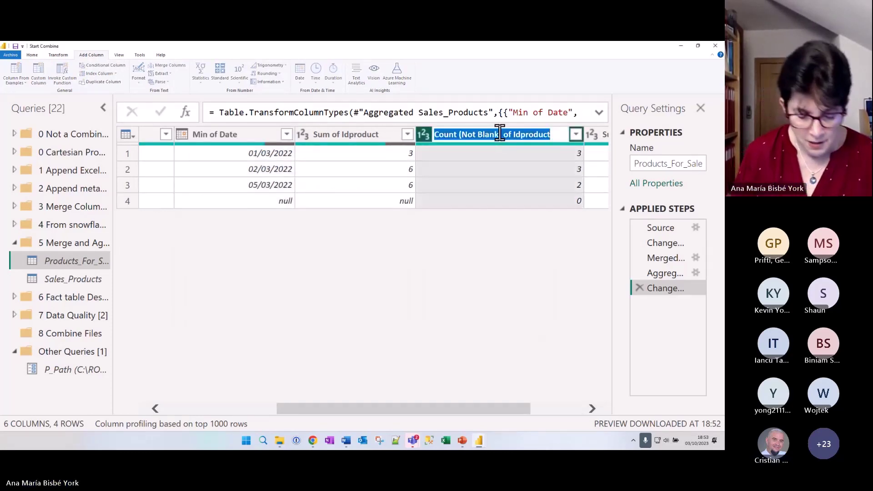
{"action": "type", "text": "Q"}
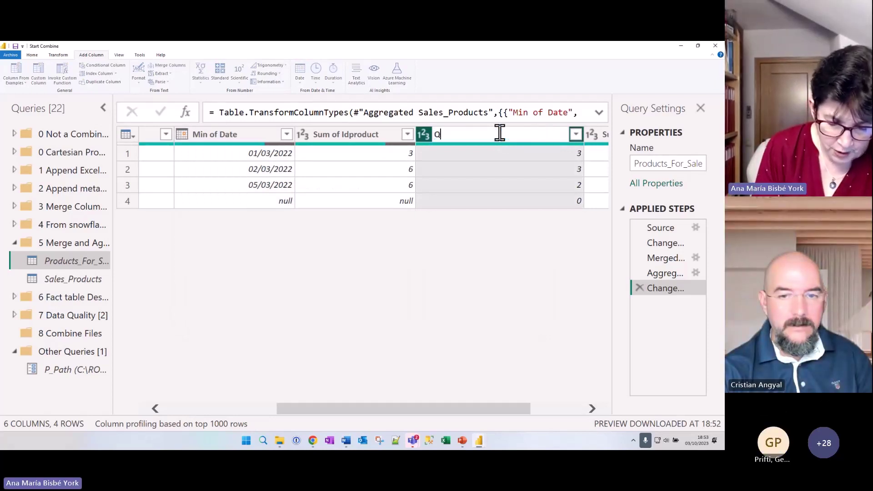
{"action": "type", "text": "ty"}
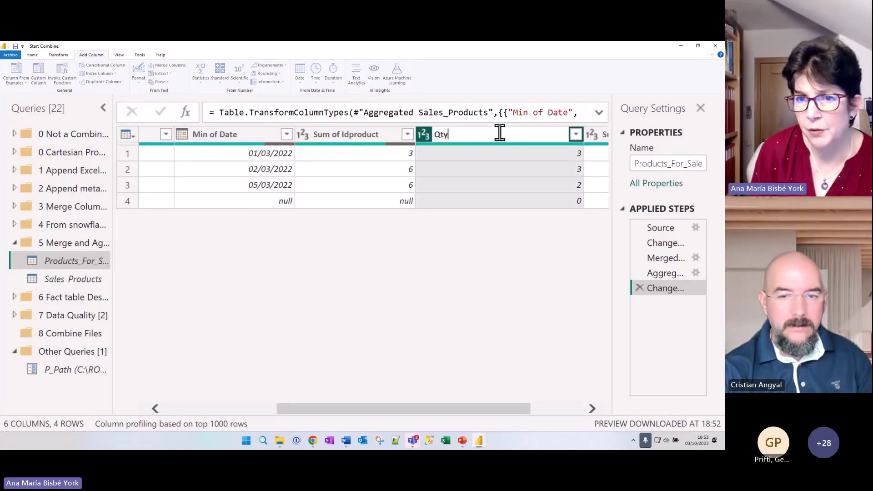
{"action": "key", "text": "Return"}
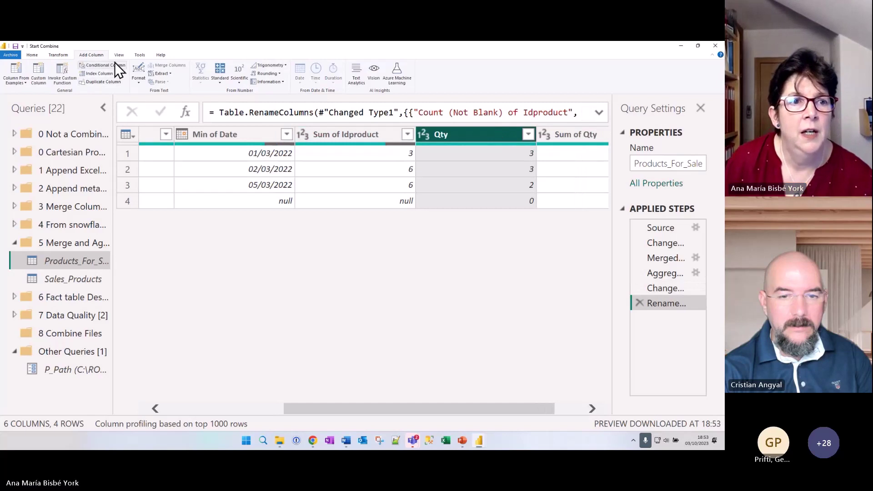
Start a new conditional column and name it Status
{"action": "left_click", "coordinate": [113, 66]}
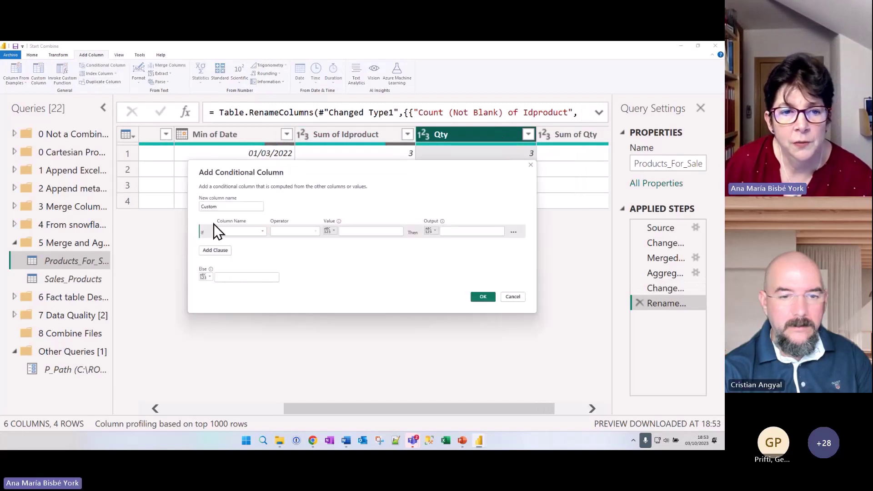
{"action": "left_click_drag", "start_coordinate": [228, 205], "coordinate": [197, 206]}
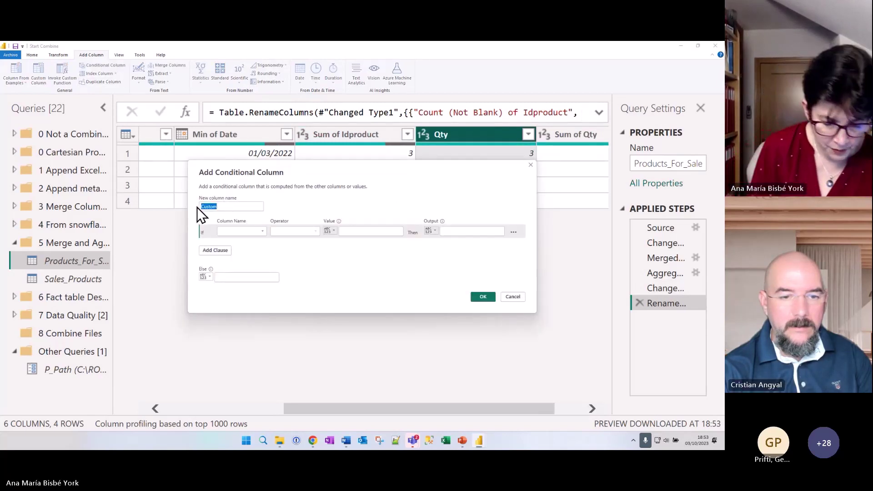
{"action": "type", "text": "Sta"}
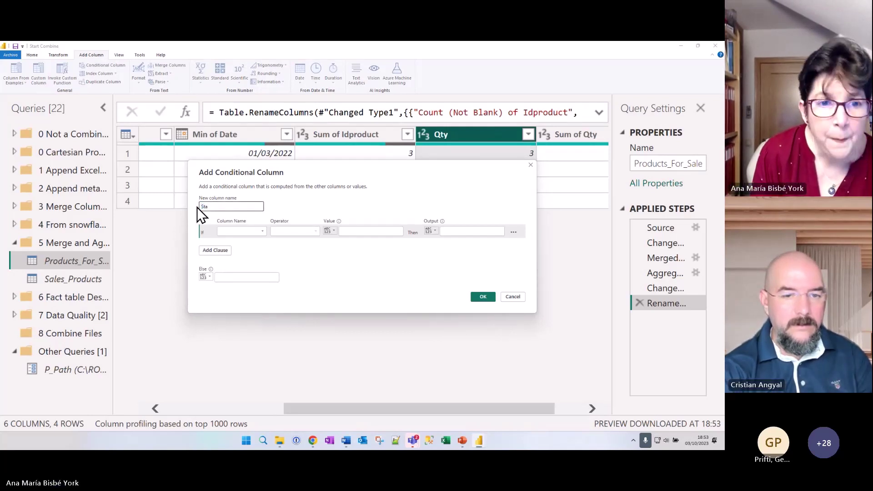
{"action": "key", "text": "BackSpace"}
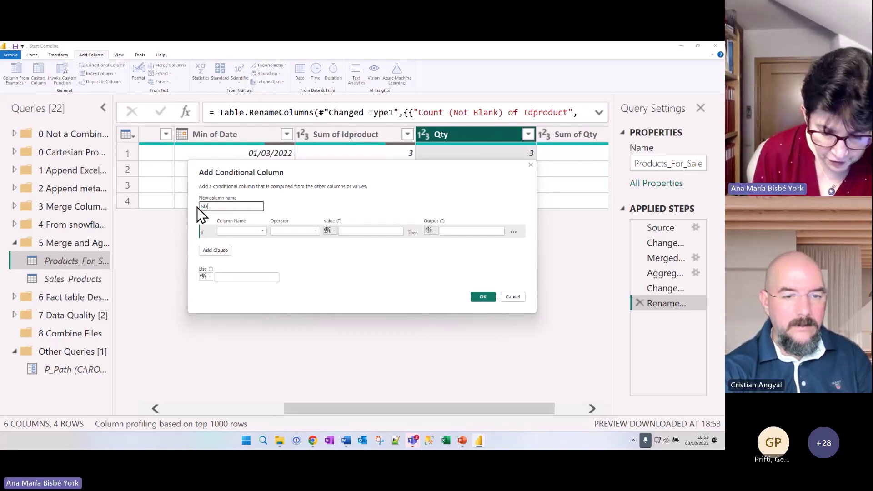
Set the first condition of the Status column to output Good if Qty is greater than 2
{"action": "left_click", "coordinate": [263, 231]}
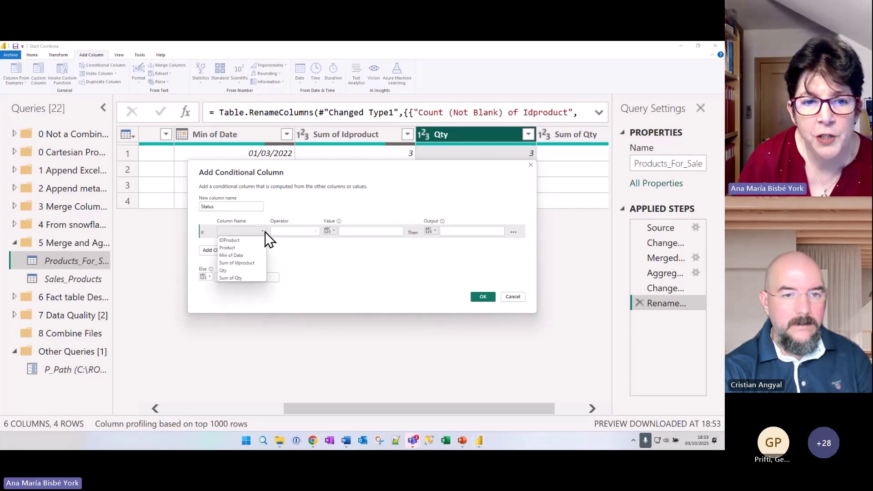
{"action": "left_click", "coordinate": [260, 272]}
{"action": "left_click", "coordinate": [316, 232]}
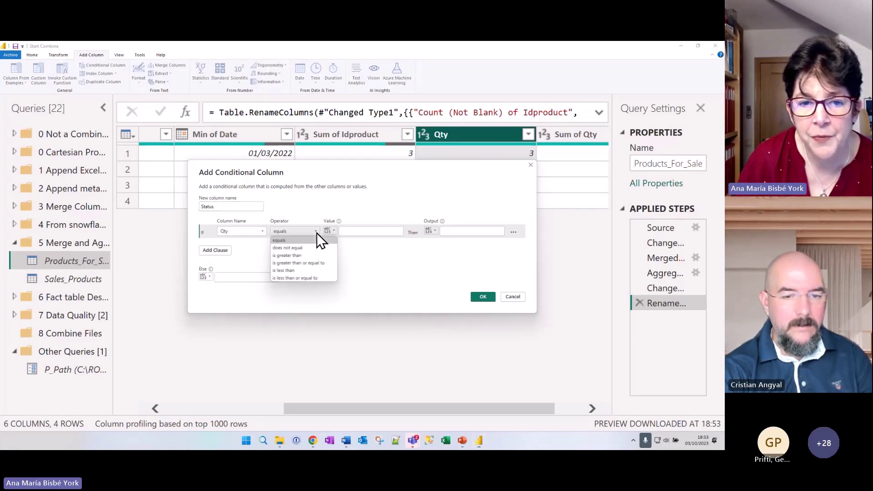
{"action": "left_click", "coordinate": [327, 256]}
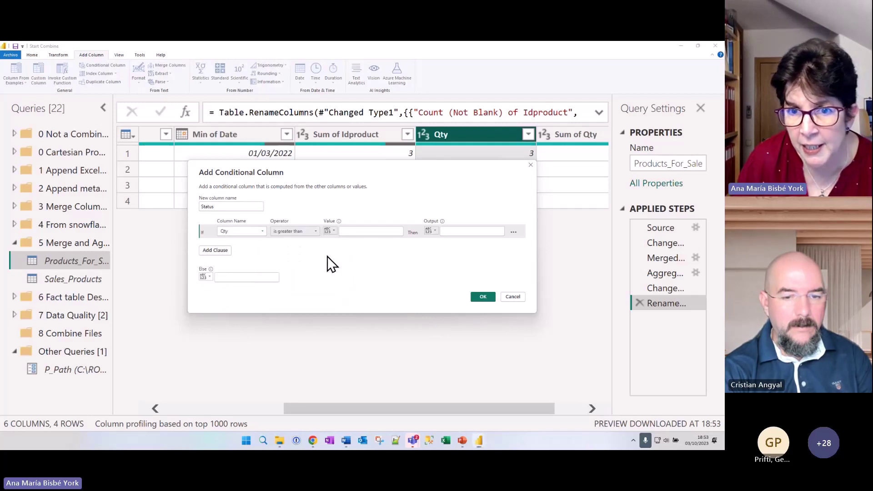
{"action": "left_click", "coordinate": [364, 230]}
{"action": "type", "text": "2"}
{"action": "left_click", "coordinate": [440, 232]}
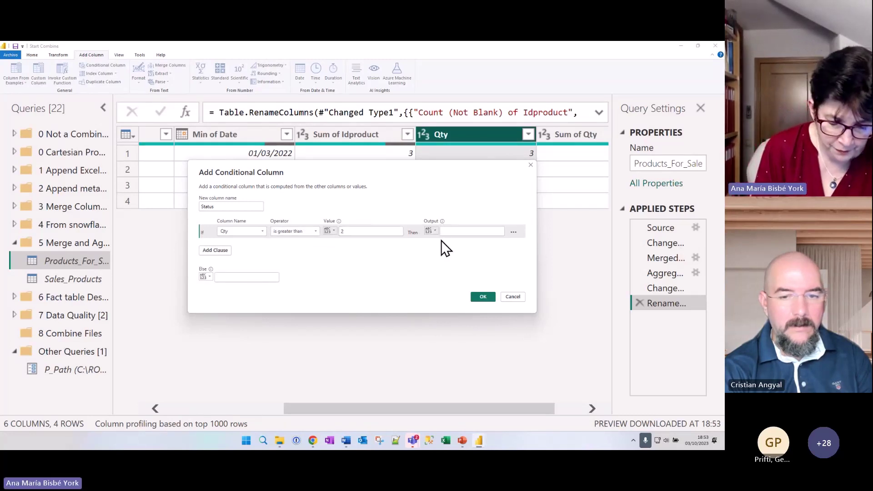
{"action": "type", "text": "B"}
{"action": "type", "text": "ood"}
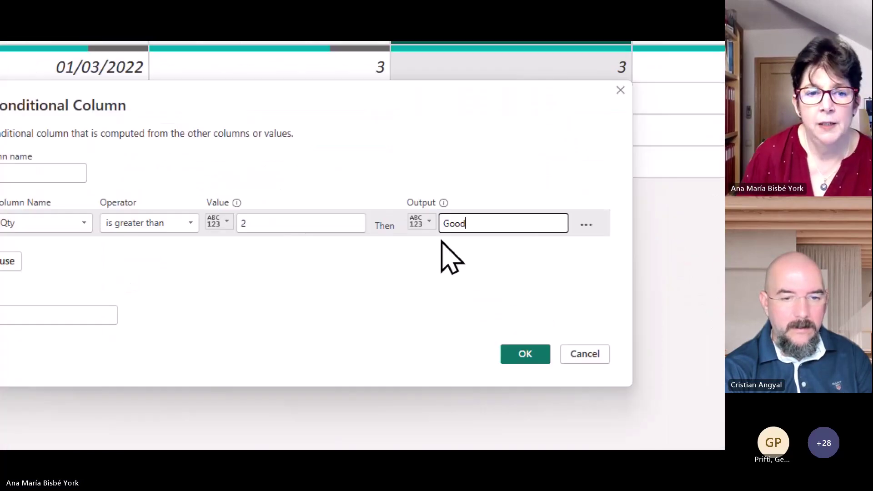
Add a second clause to the Status column that tests whether Qty is greater than 1
{"action": "left_click", "coordinate": [9, 262]}
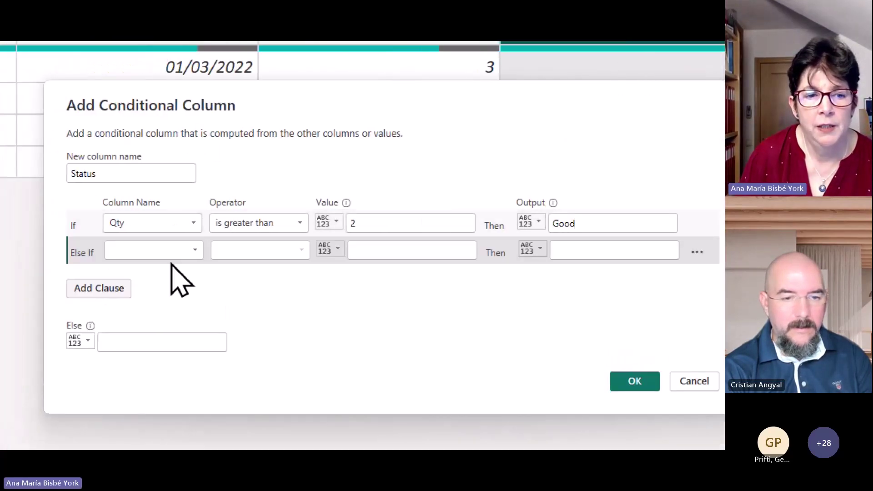
{"action": "left_click", "coordinate": [200, 251]}
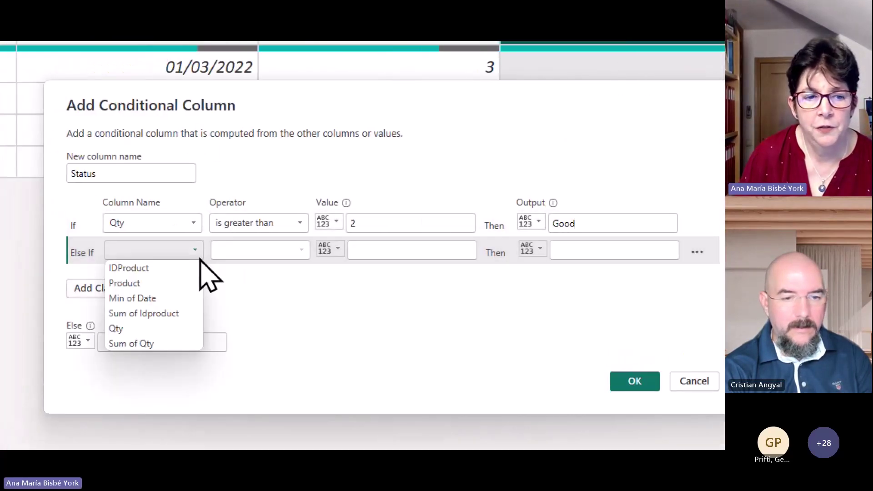
{"action": "left_click", "coordinate": [180, 328]}
{"action": "left_click", "coordinate": [302, 250]}
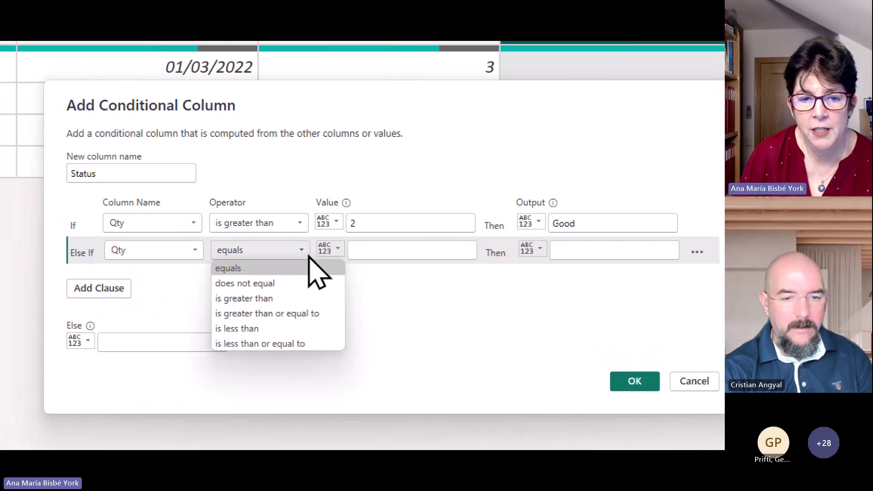
{"action": "left_click", "coordinate": [305, 300]}
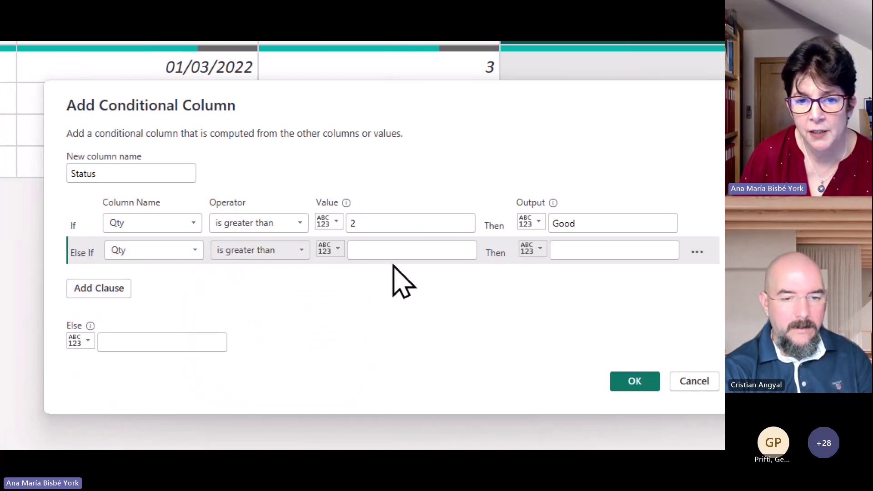
{"action": "left_click", "coordinate": [360, 248]}
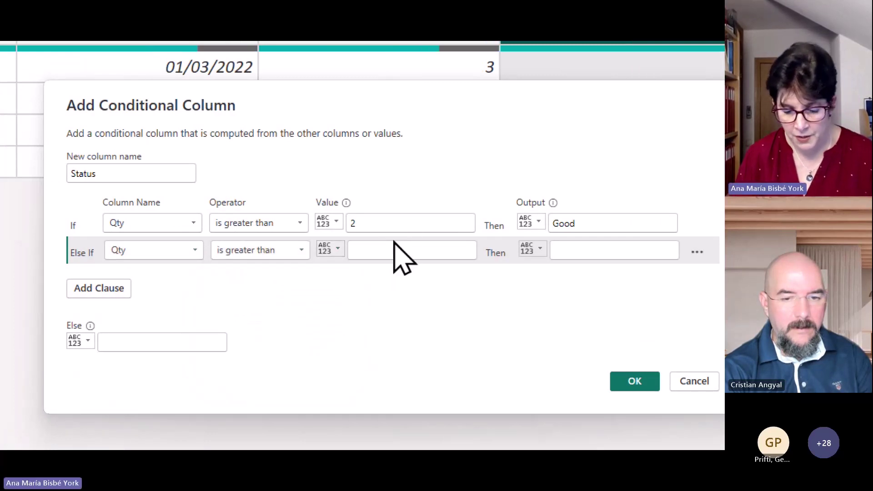
{"action": "type", "text": "1"}
Change the first Status condition to Qty is greater than or equal to 3
{"action": "left_click", "coordinate": [300, 223]}
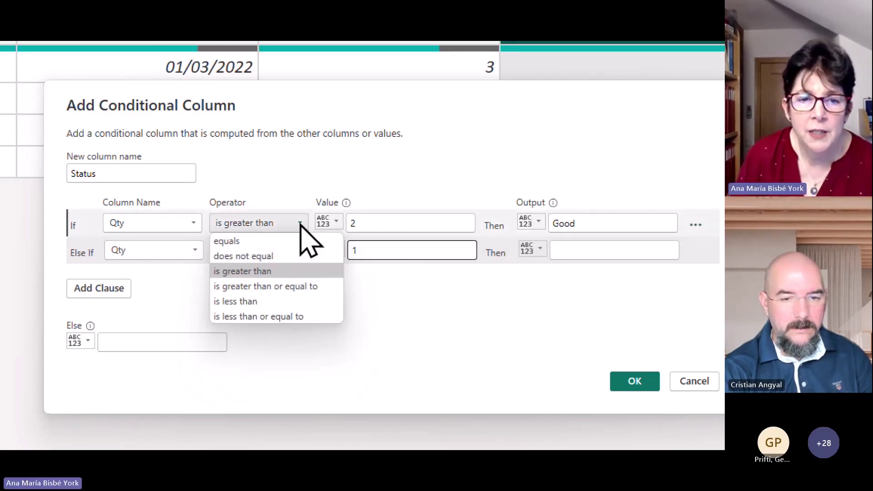
{"action": "left_click", "coordinate": [303, 286]}
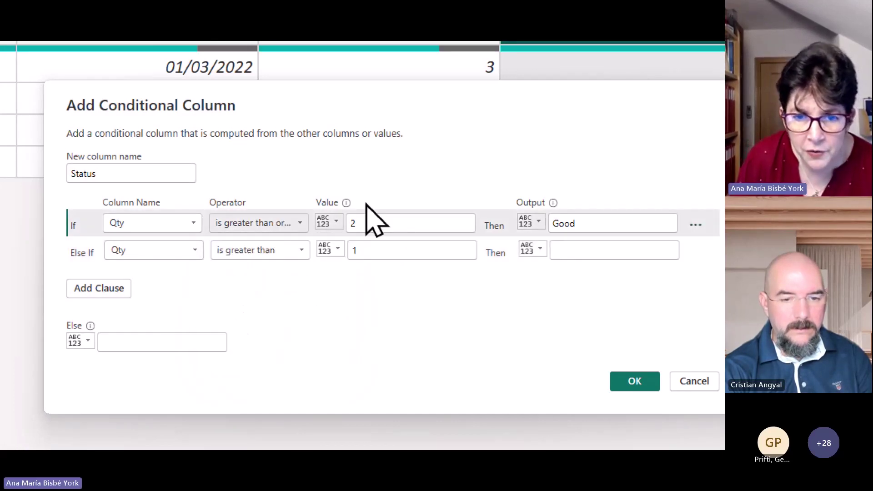
{"action": "double_click", "coordinate": [353, 222]}
{"action": "type", "text": "3"}
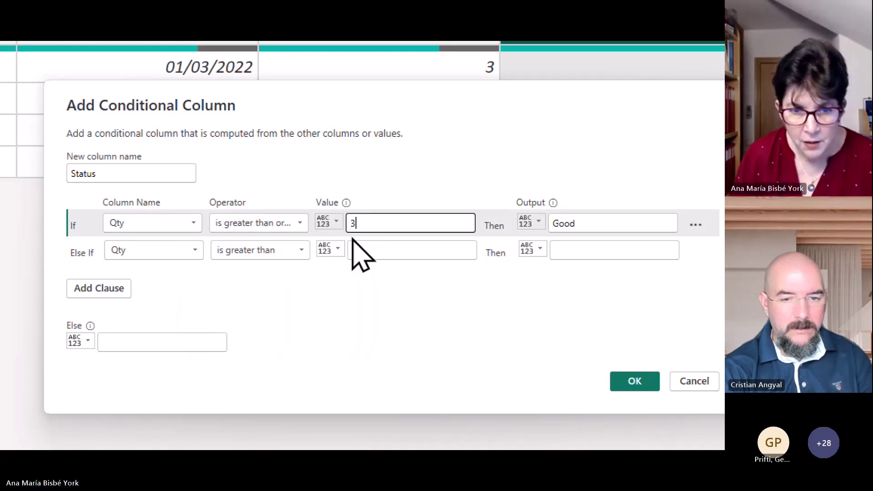
Change the second Status condition to Qty is greater than or equal to 2, with Medium as its output
{"action": "left_click", "coordinate": [307, 249]}
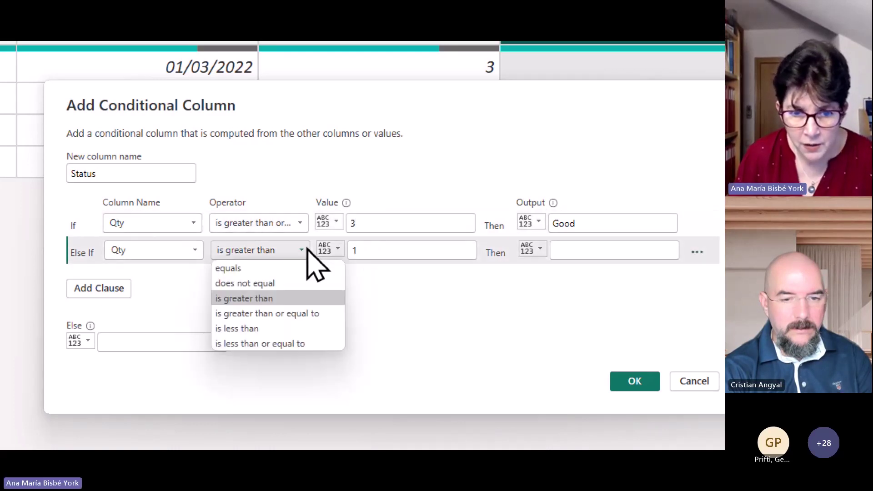
{"action": "left_click", "coordinate": [310, 313]}
{"action": "double_click", "coordinate": [353, 250]}
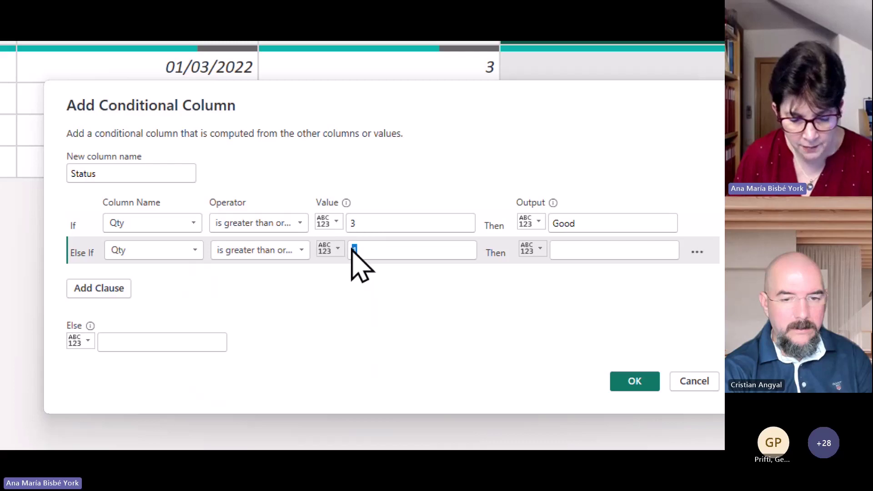
{"action": "type", "text": "2"}
{"action": "left_click", "coordinate": [574, 249]}
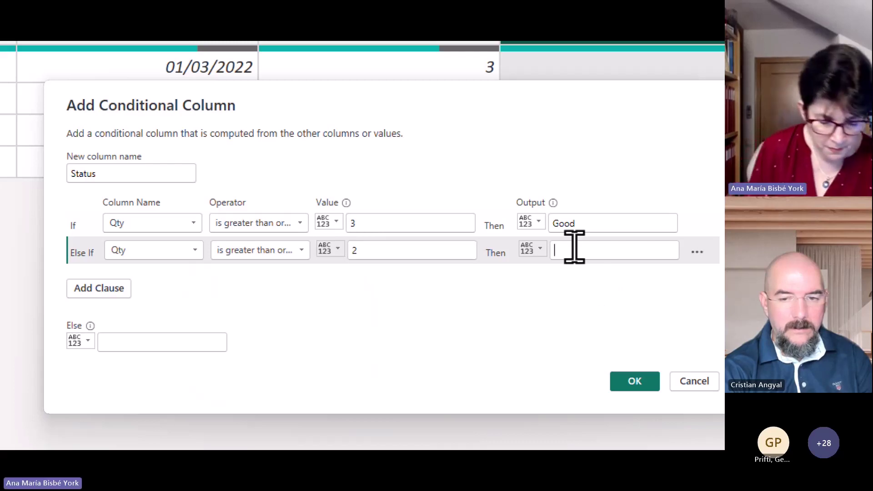
{"action": "type", "text": "Medium"}
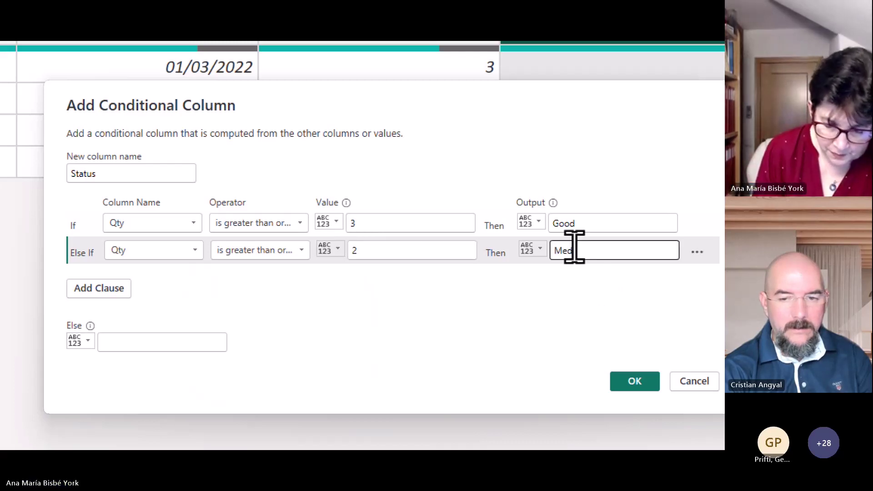
Create the Status column with Bad as the Else output and set its data type to Text
{"action": "left_click", "coordinate": [138, 336]}
{"action": "type", "text": "Bad"}
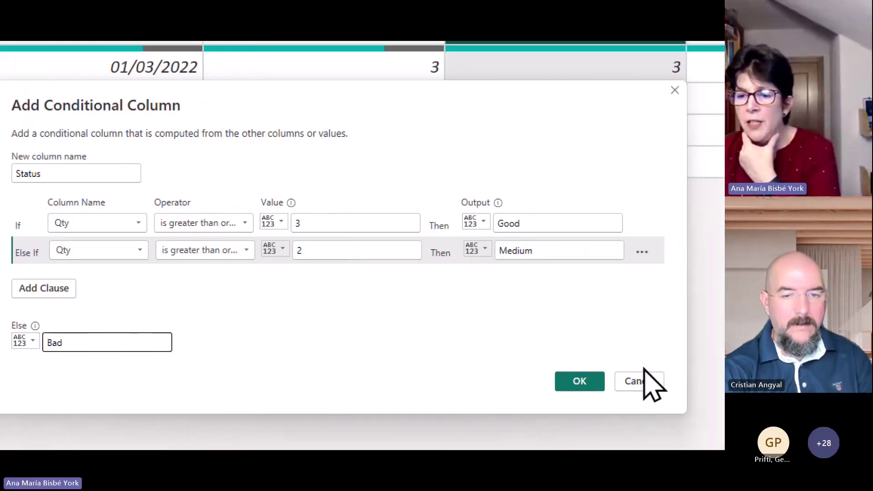
{"action": "left_click", "coordinate": [548, 382]}
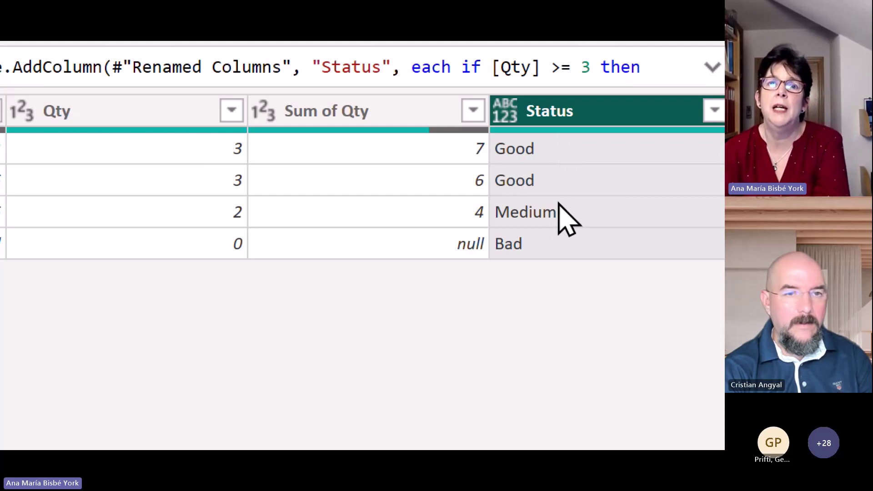
{"action": "left_click", "coordinate": [511, 115]}
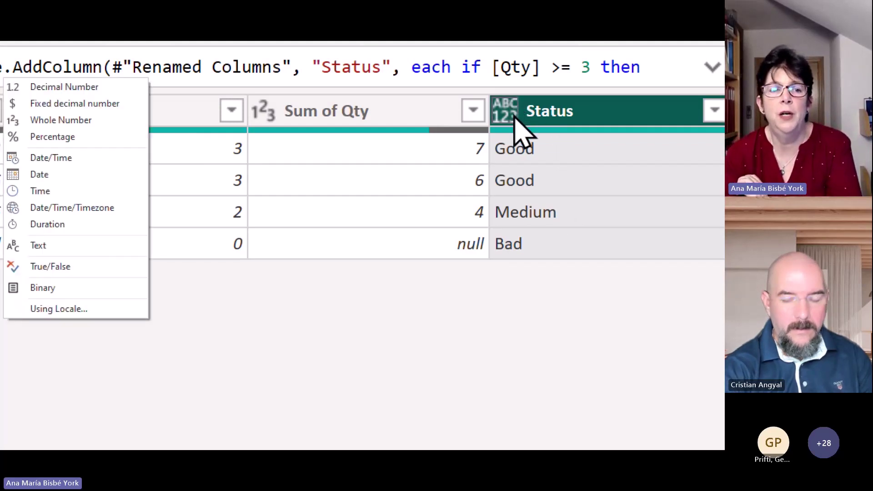
{"action": "left_click", "coordinate": [91, 248]}
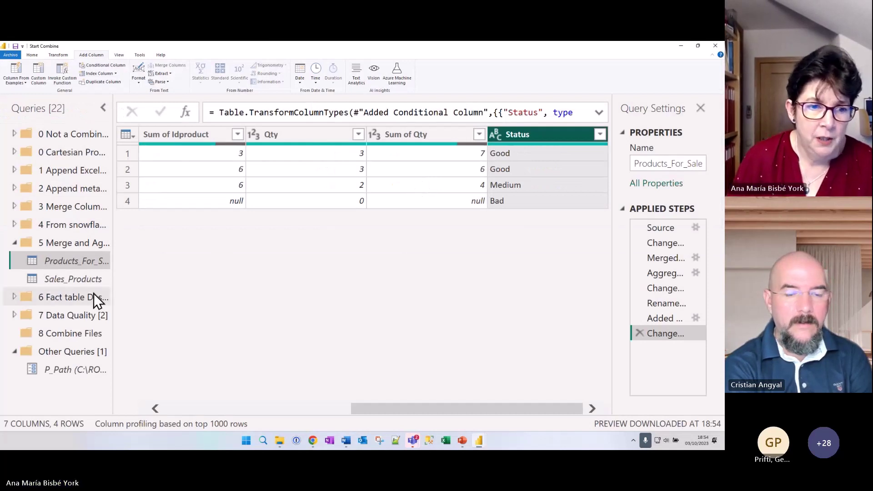
Examine the Catalogue and Catalogue_Sales queries in the sixth query group and the Product and Country columns they share
{"action": "left_click", "coordinate": [18, 296]}
{"action": "left_click", "coordinate": [74, 315]}
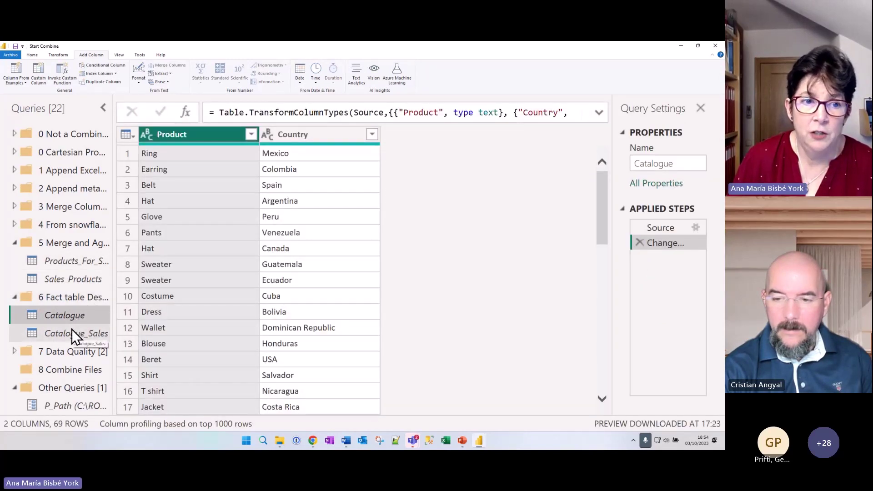
{"action": "left_click", "coordinate": [72, 329]}
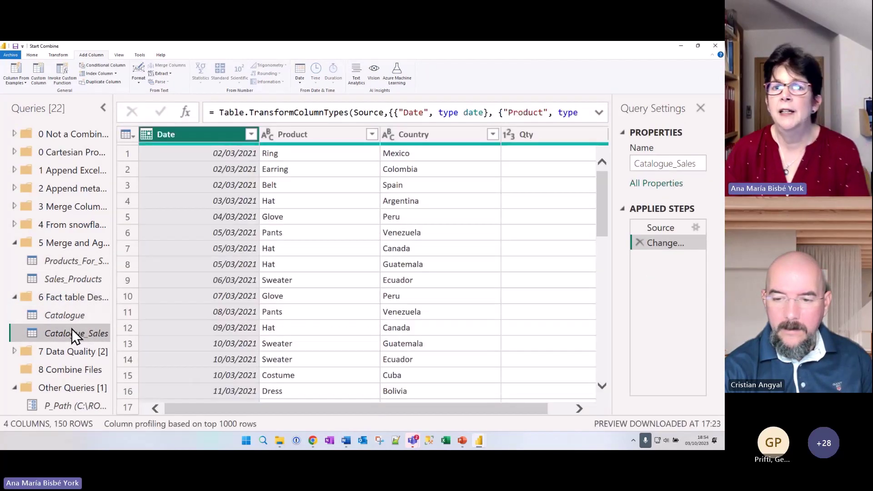
{"action": "left_click", "coordinate": [302, 136]}
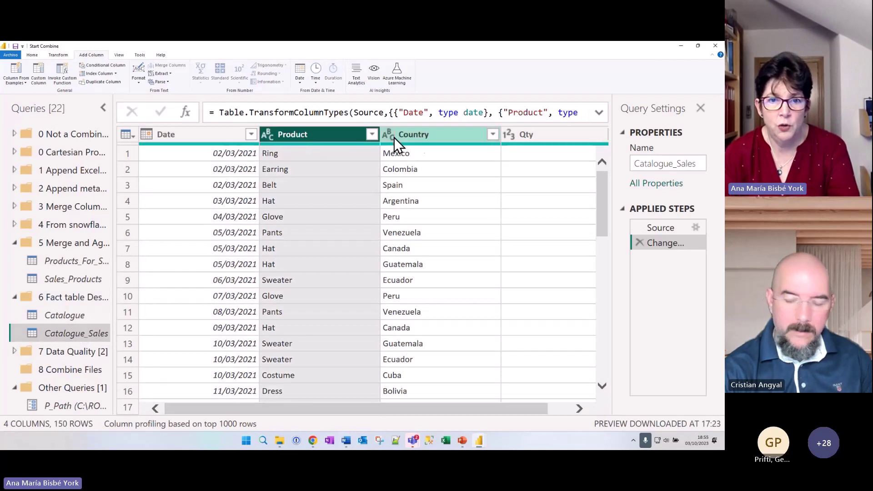
{"action": "left_click", "coordinate": [425, 137], "text": "ctrl"}
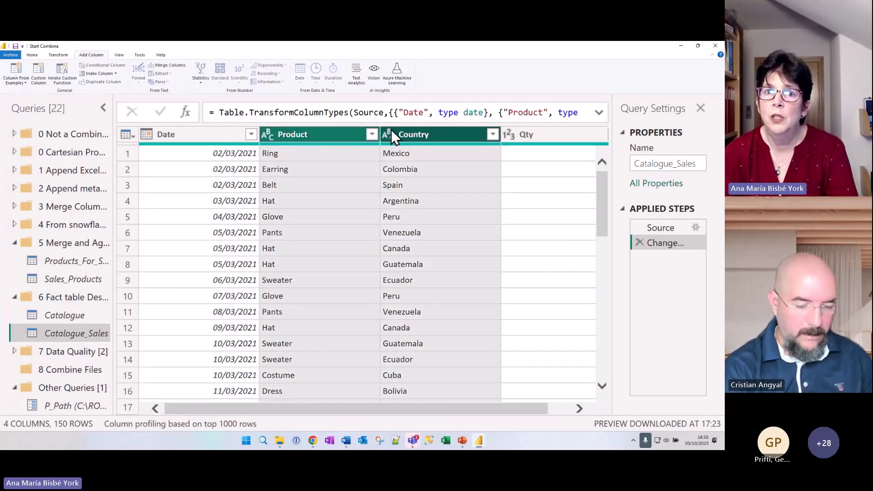
Remove duplicate rows from the Catalogue query based on the combination of Product and Country
{"action": "left_click", "coordinate": [84, 316]}
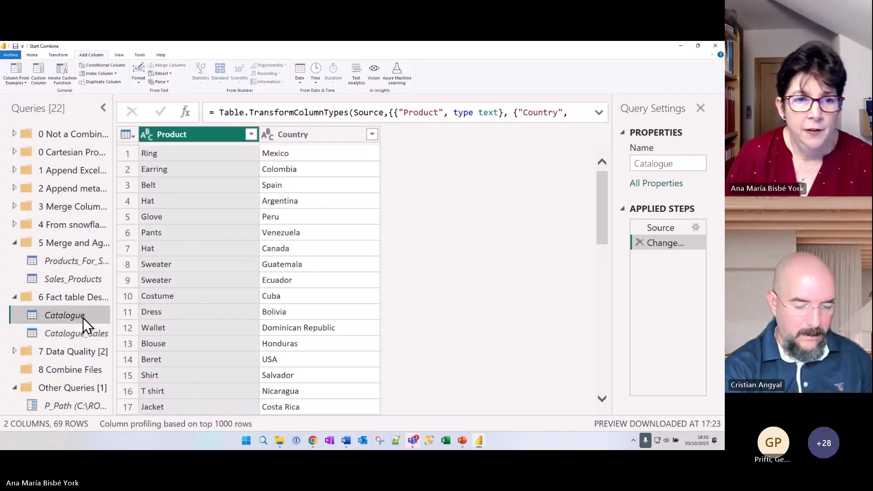
{"action": "left_click", "coordinate": [305, 135], "text": "ctrl"}
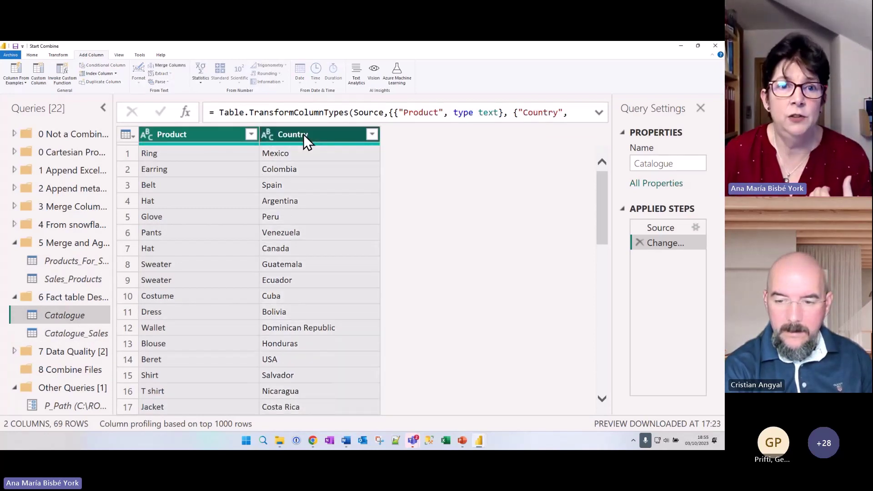
{"action": "left_click", "coordinate": [31, 55]}
{"action": "left_click", "coordinate": [287, 83]}
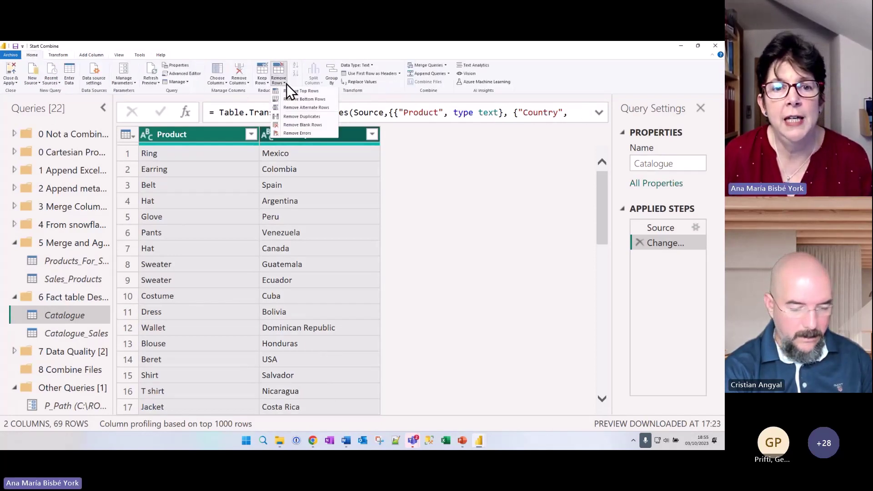
{"action": "left_click", "coordinate": [299, 117]}
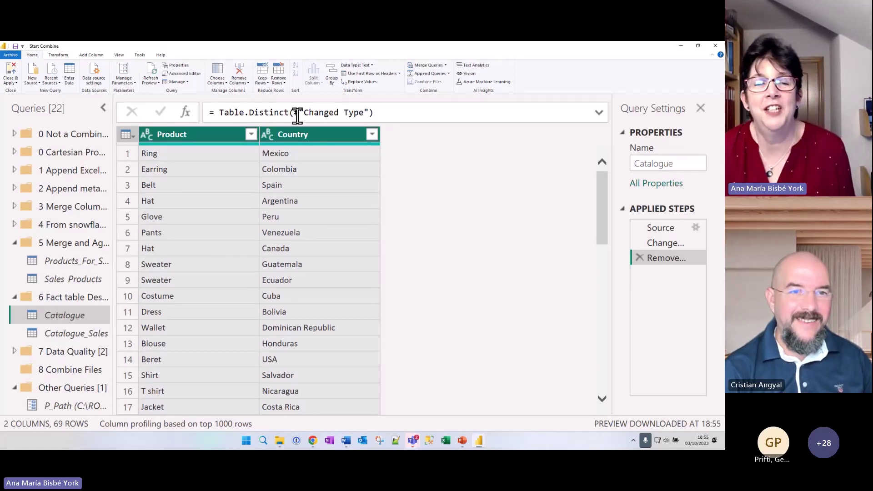
Add an index column starting from 0 to the Catalogue query
{"action": "left_click", "coordinate": [209, 135]}
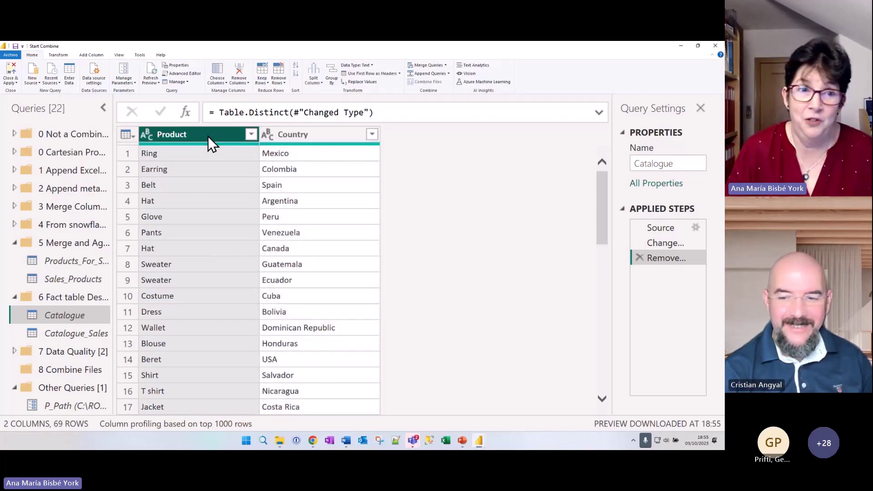
{"action": "left_click", "coordinate": [87, 57]}
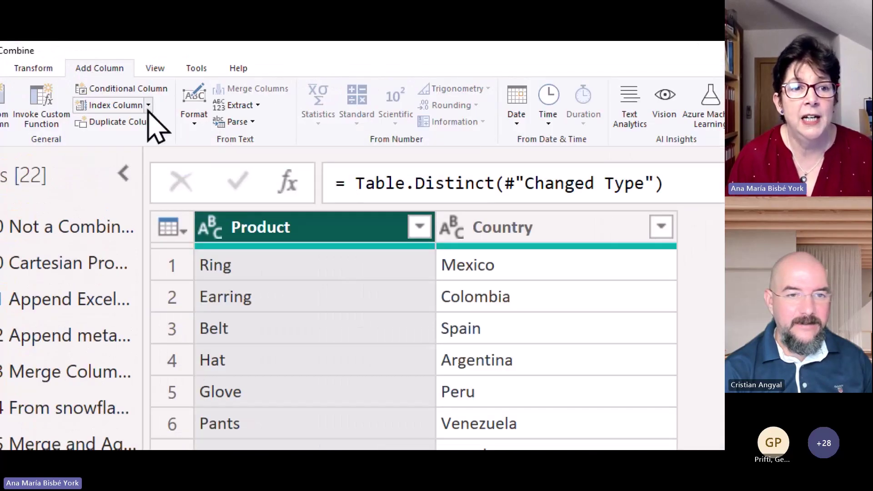
{"action": "left_click", "coordinate": [148, 111]}
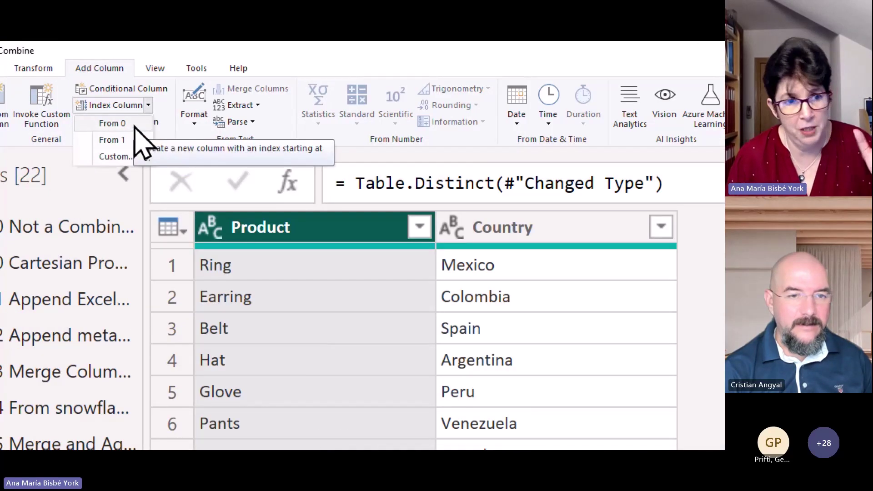
{"action": "left_click", "coordinate": [135, 125]}
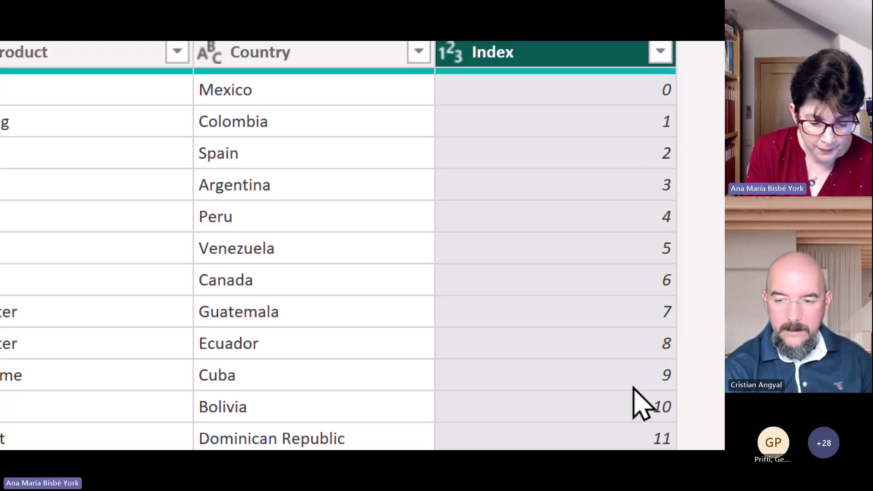
{"action": "key", "text": "ctrl+4"}
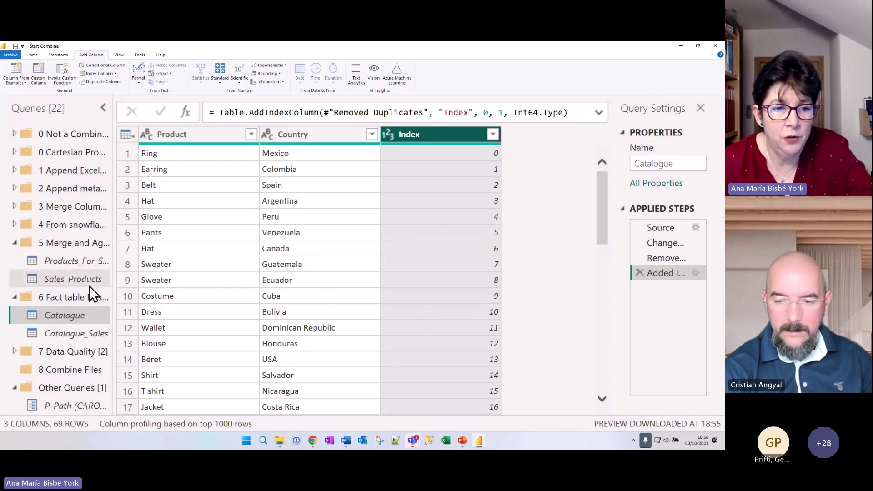
Set up a merge as a new query with Catalogue_Sales as the first table and Catalogue as the second
{"action": "left_click", "coordinate": [80, 332]}
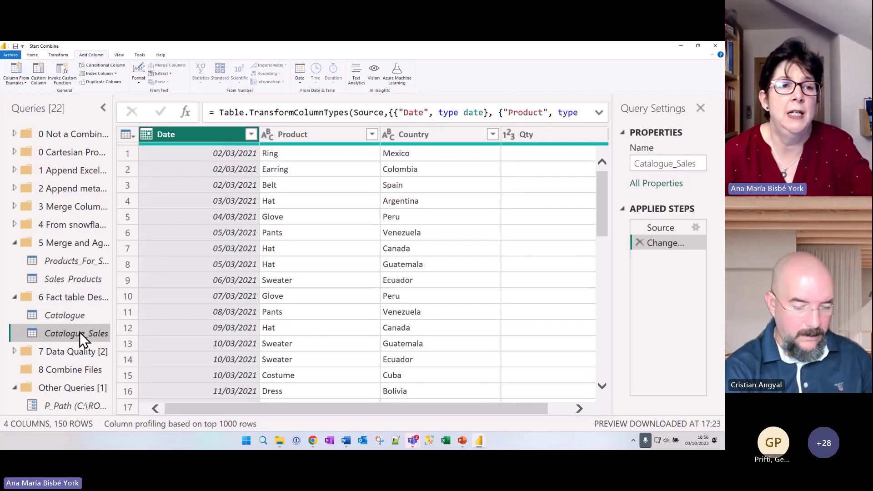
{"action": "left_click", "coordinate": [32, 55]}
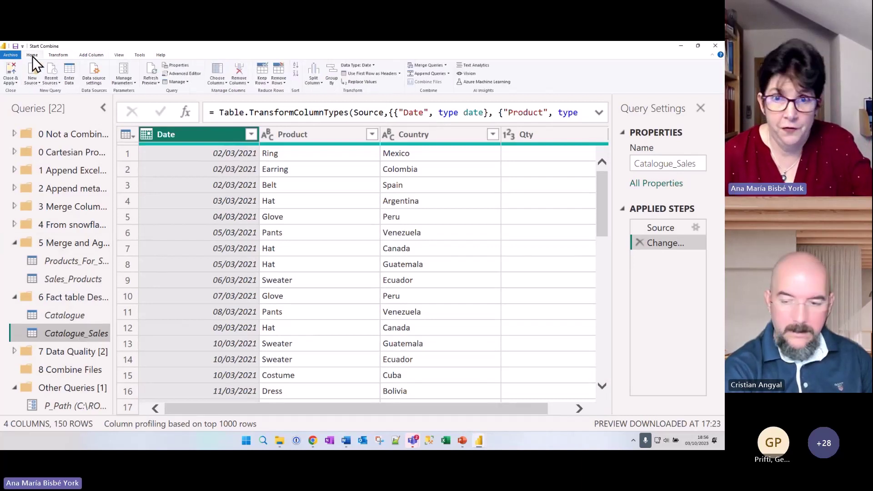
{"action": "left_click", "coordinate": [444, 64]}
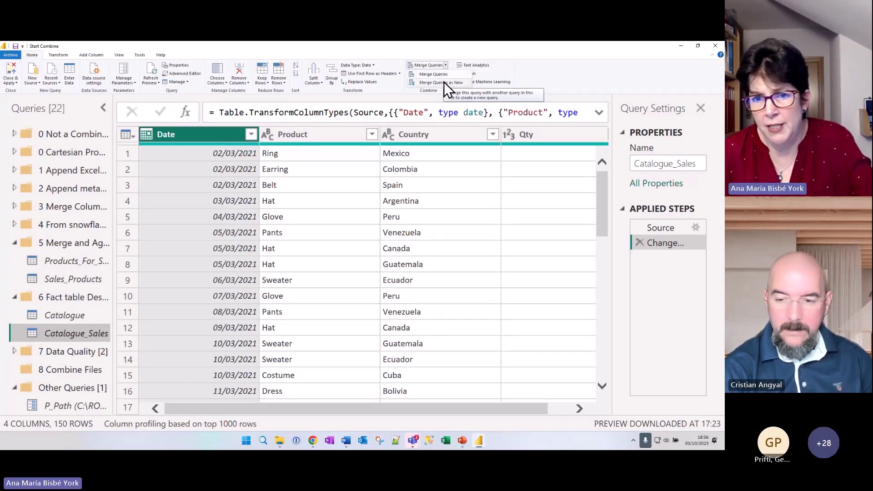
{"action": "left_click", "coordinate": [444, 81]}
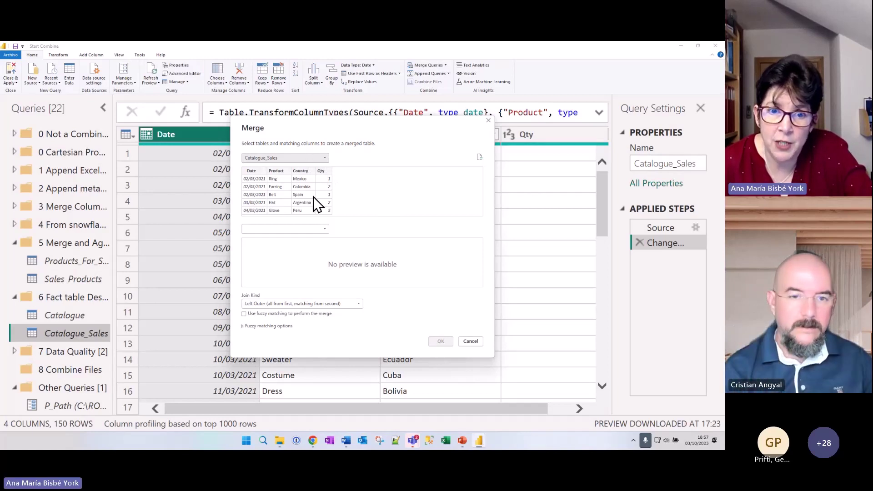
{"action": "left_click", "coordinate": [325, 229]}
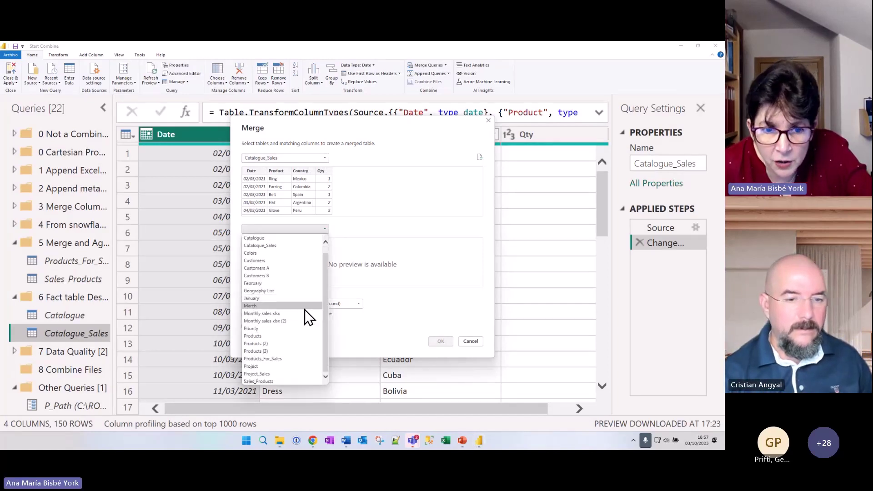
{"action": "left_click", "coordinate": [289, 248]}
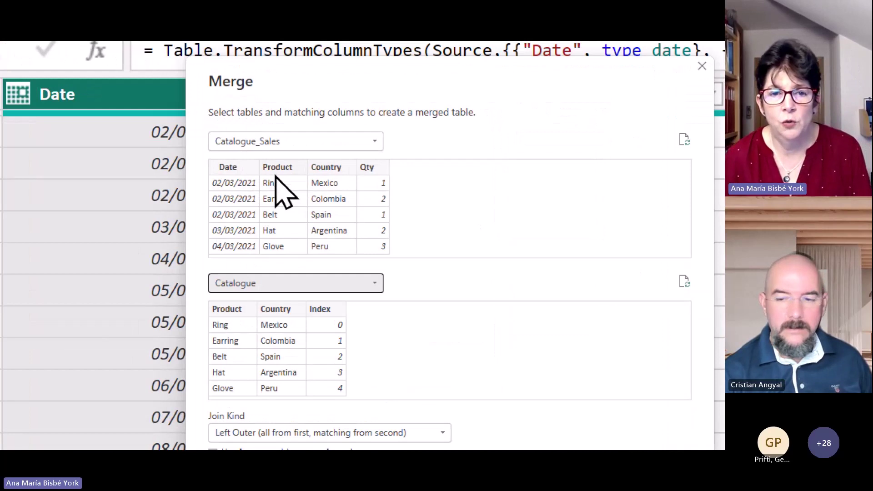
Match both tables on Product and Country, in that order, and create the Left Outer merge
{"action": "left_click", "coordinate": [275, 171]}
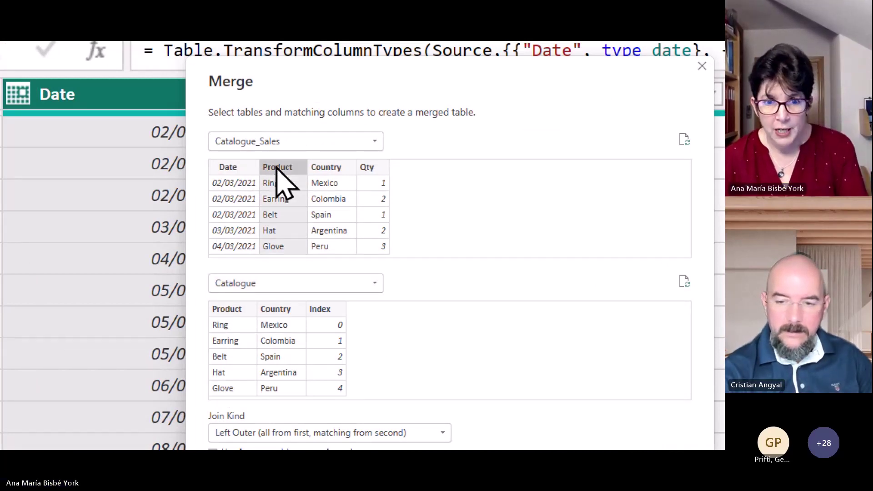
{"action": "left_click", "coordinate": [323, 172], "text": "ctrl"}
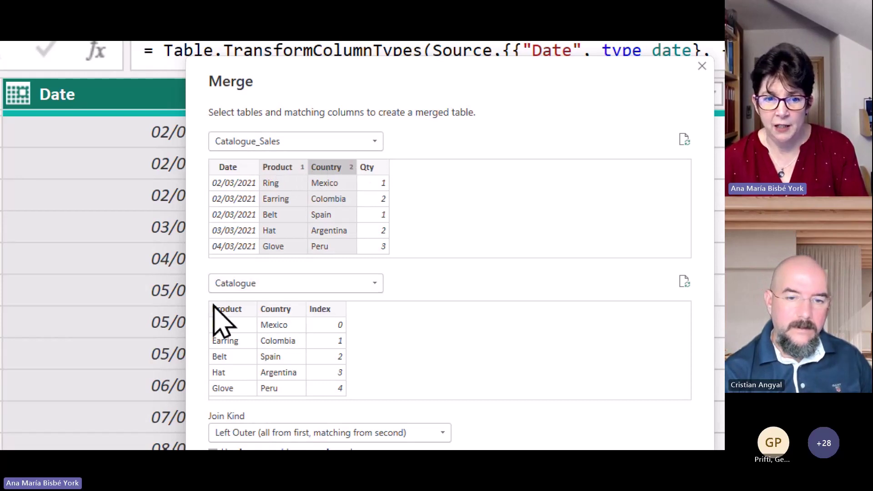
{"action": "left_click", "coordinate": [226, 310]}
{"action": "left_click", "coordinate": [296, 311], "text": "ctrl"}
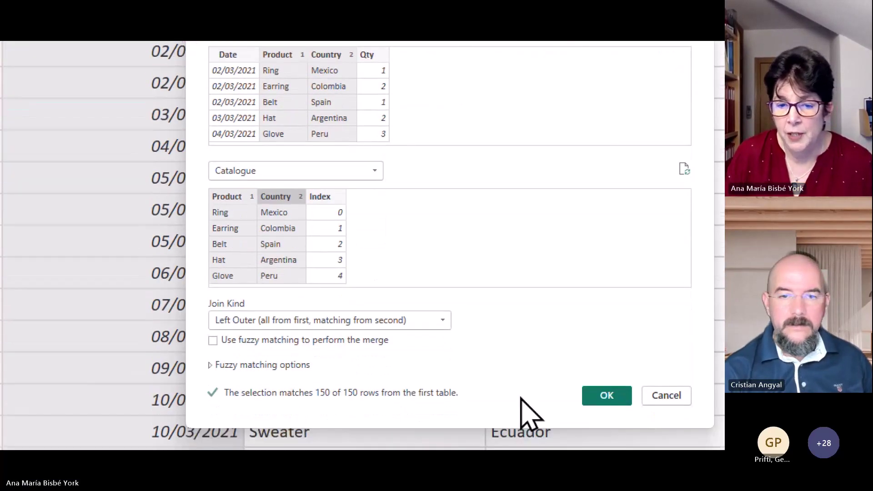
{"action": "left_click", "coordinate": [614, 395]}
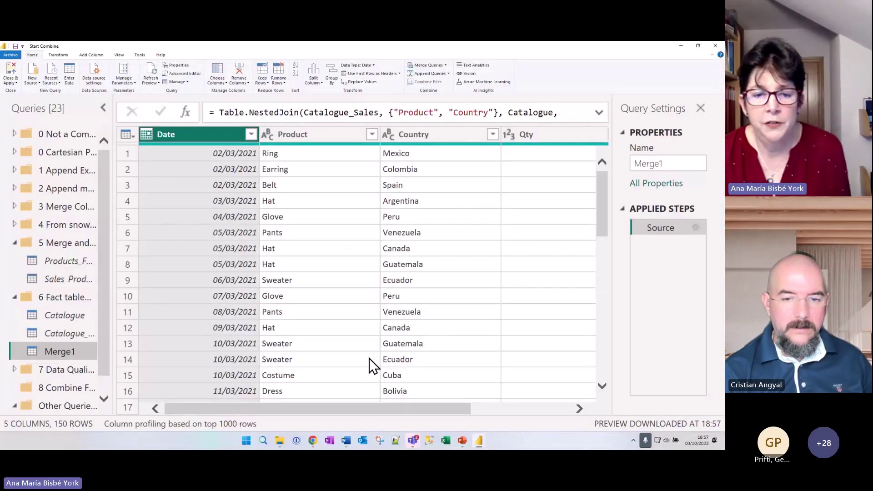
Expand only the Index column from the nested Catalogue tables, without the original column name as prefix
{"action": "left_click_drag", "start_coordinate": [310, 406], "coordinate": [492, 400]}
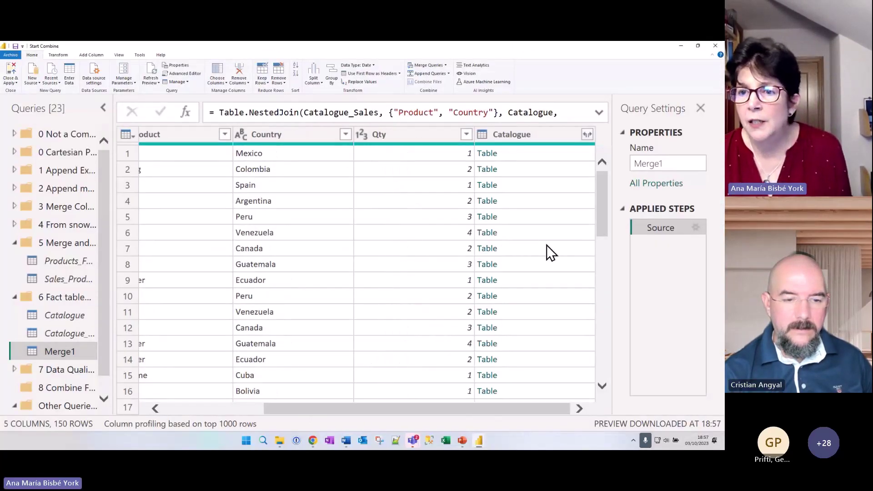
{"action": "left_click", "coordinate": [587, 134]}
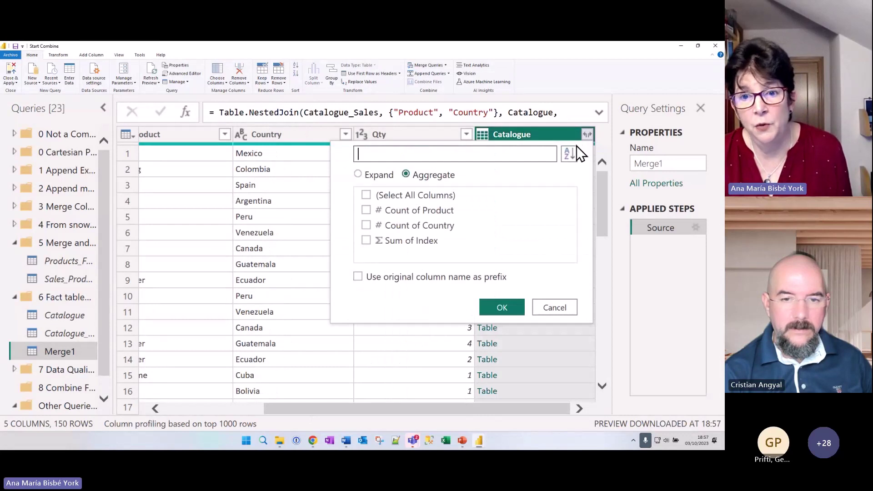
{"action": "left_click", "coordinate": [379, 173]}
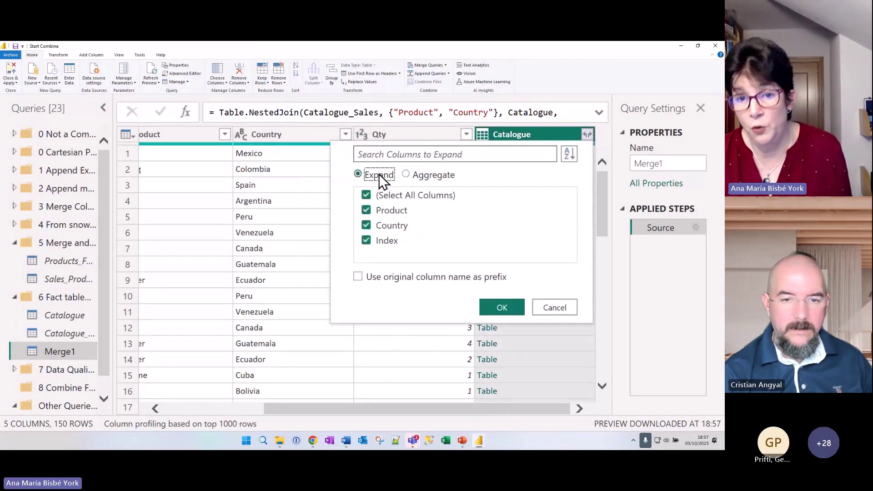
{"action": "left_click", "coordinate": [365, 195]}
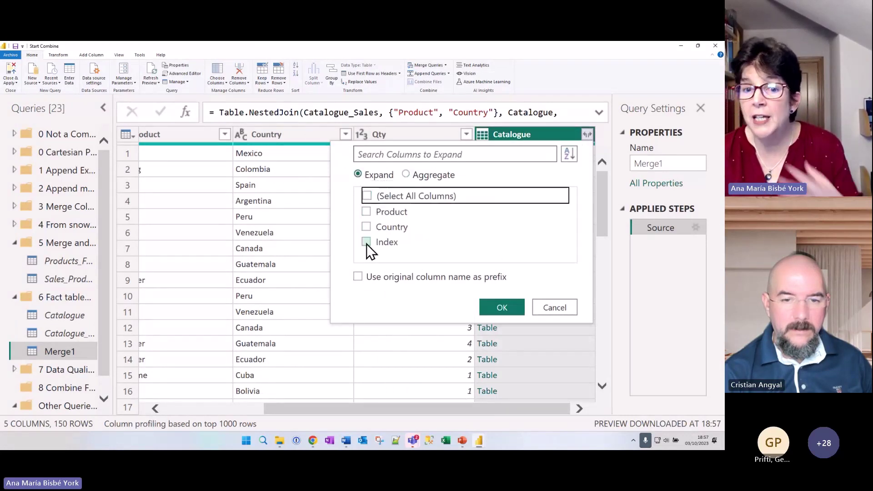
{"action": "left_click", "coordinate": [367, 242]}
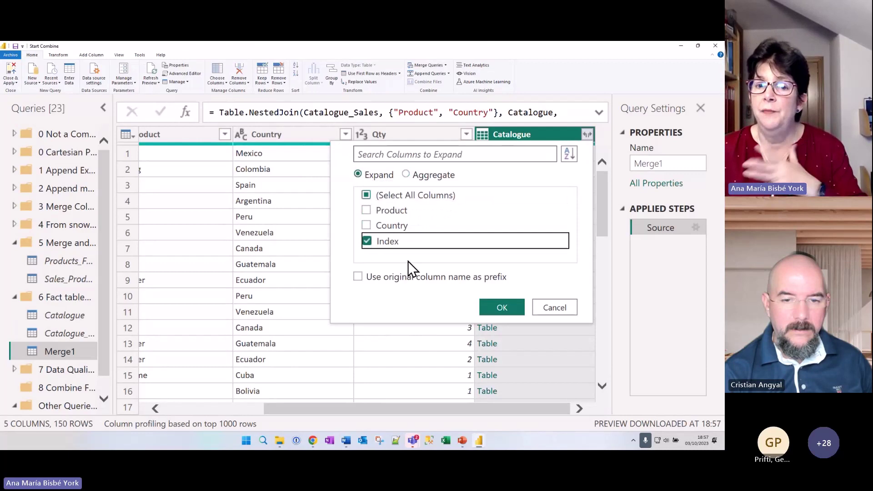
{"action": "left_click", "coordinate": [490, 308]}
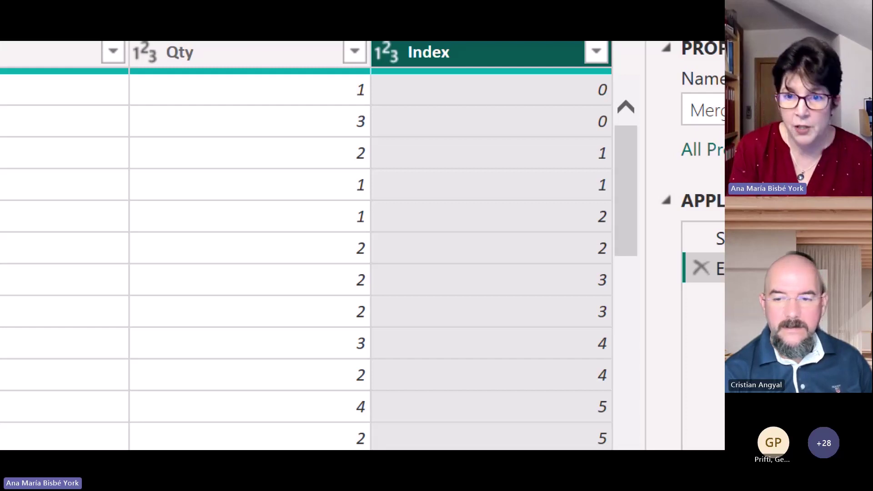
{"action": "key", "text": "Escape"}
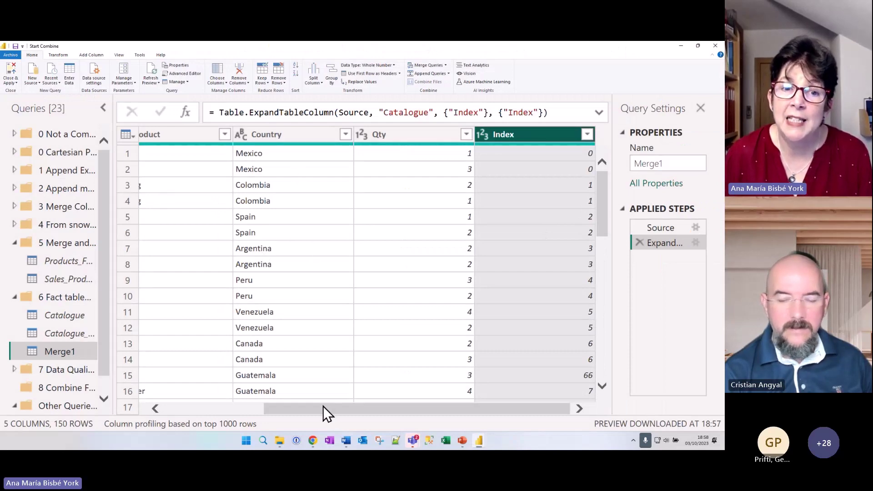
Keep only the Date, Qty and Index columns in the merged query, leaving out Product and Country
{"action": "left_click_drag", "start_coordinate": [323, 405], "coordinate": [228, 405]}
{"action": "left_click", "coordinate": [329, 133]}
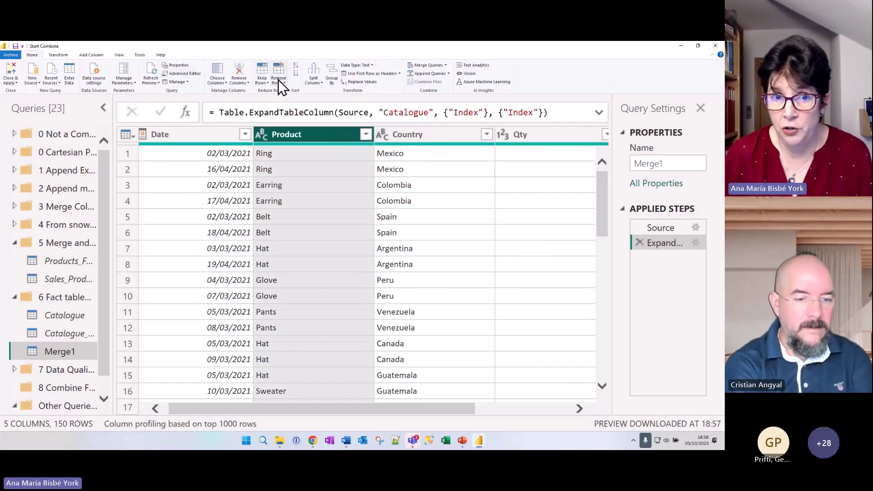
{"action": "left_click", "coordinate": [217, 66]}
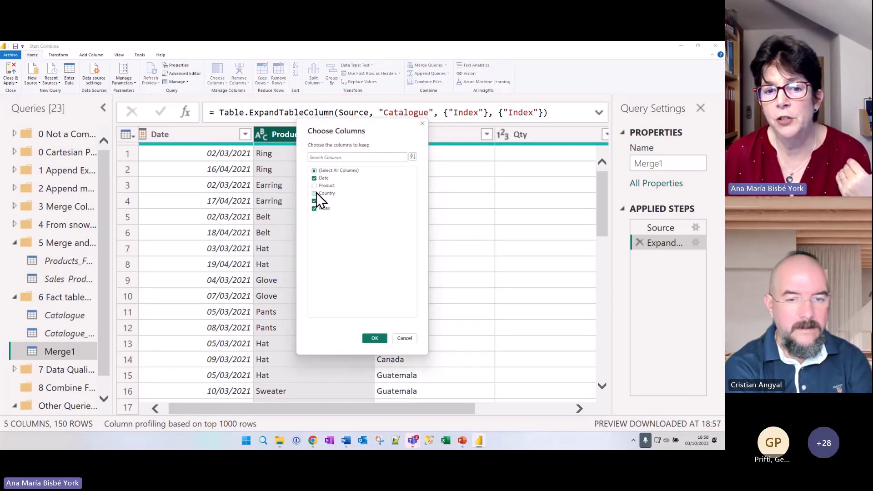
{"action": "left_click", "coordinate": [371, 337]}
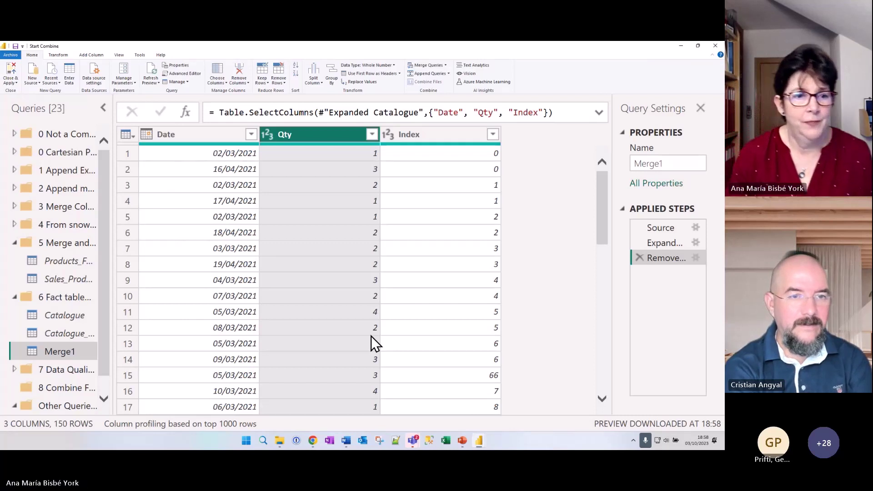
Set up a merge as a new query from the Data Quality group, with Project first and Project_Sales second
{"action": "left_click", "coordinate": [15, 369]}
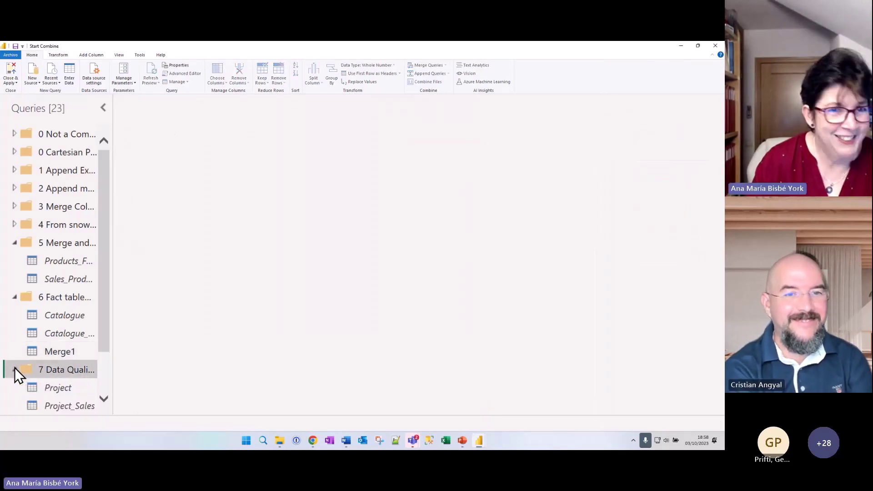
{"action": "left_click", "coordinate": [70, 389]}
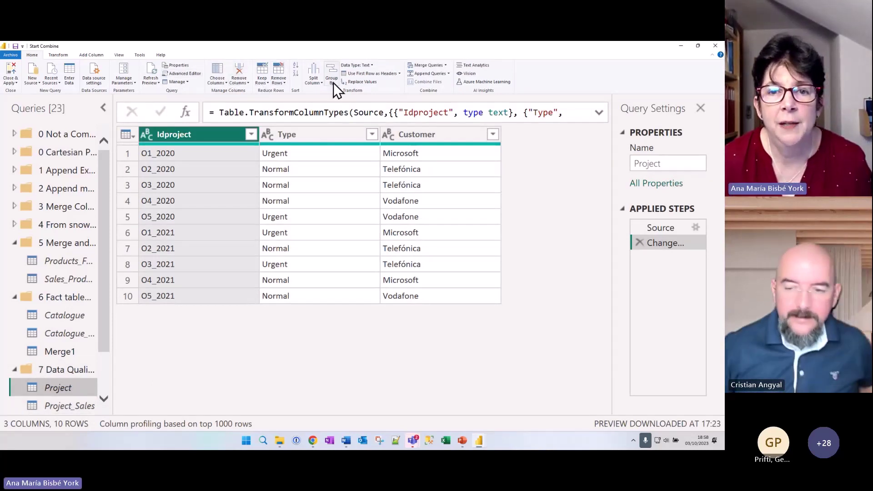
{"action": "left_click", "coordinate": [445, 66]}
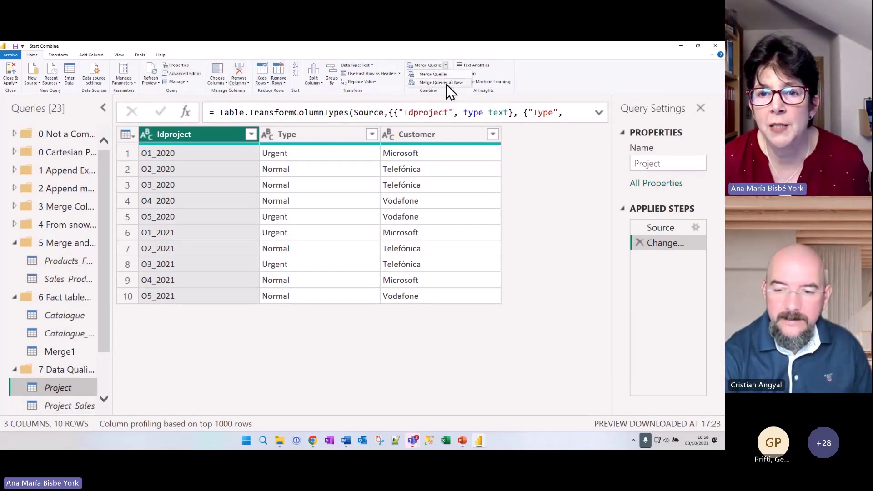
{"action": "left_click", "coordinate": [446, 83]}
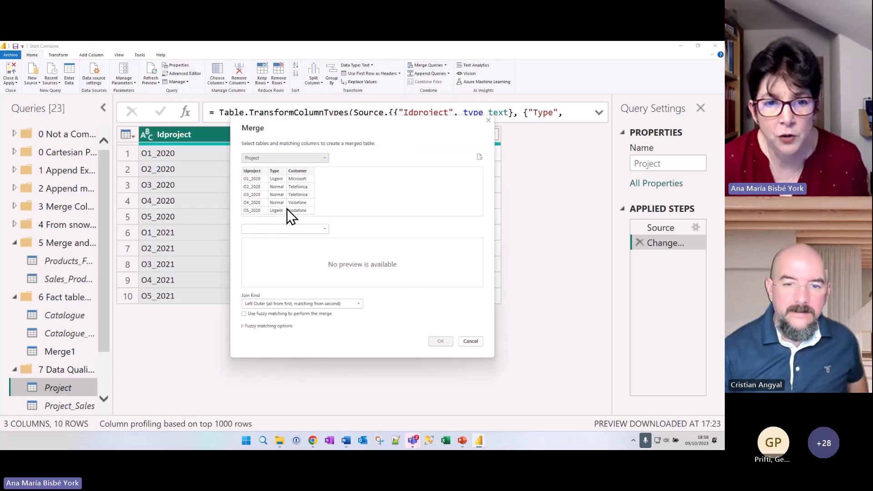
{"action": "left_click", "coordinate": [322, 229]}
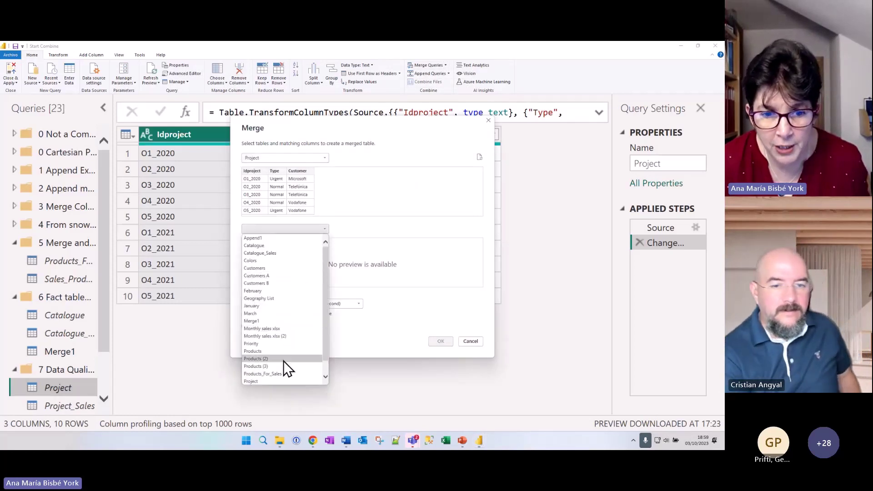
{"action": "scroll", "coordinate": [283, 366], "scroll_direction": "down", "scroll_amount": 2}
{"action": "left_click", "coordinate": [285, 372]}
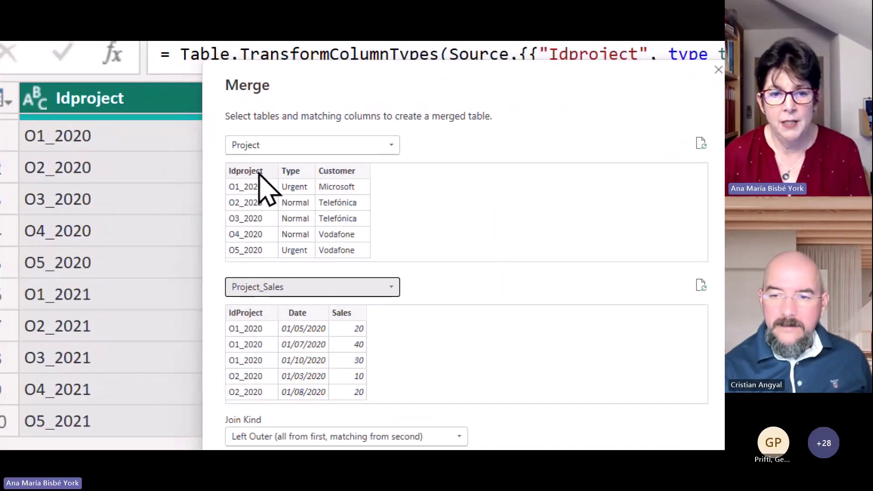
Match the project ID columns of both tables and create the merge with the Left Anti join kind
{"action": "left_click", "coordinate": [258, 171]}
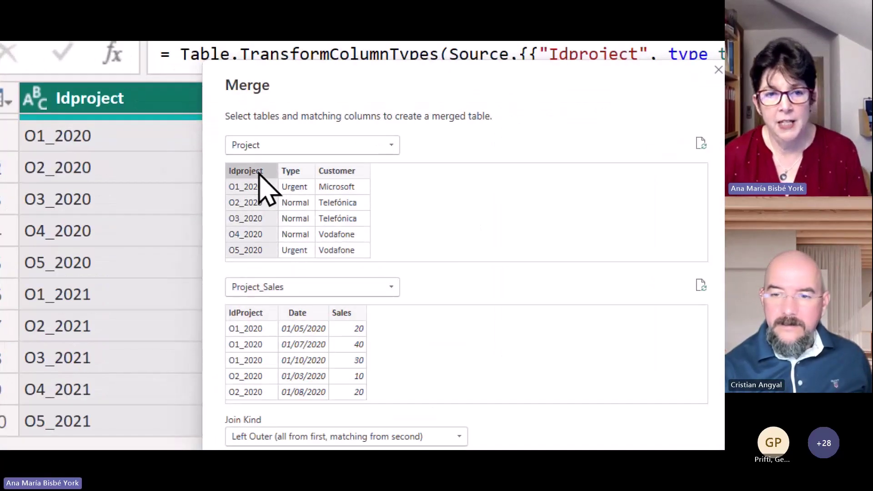
{"action": "left_click", "coordinate": [256, 316]}
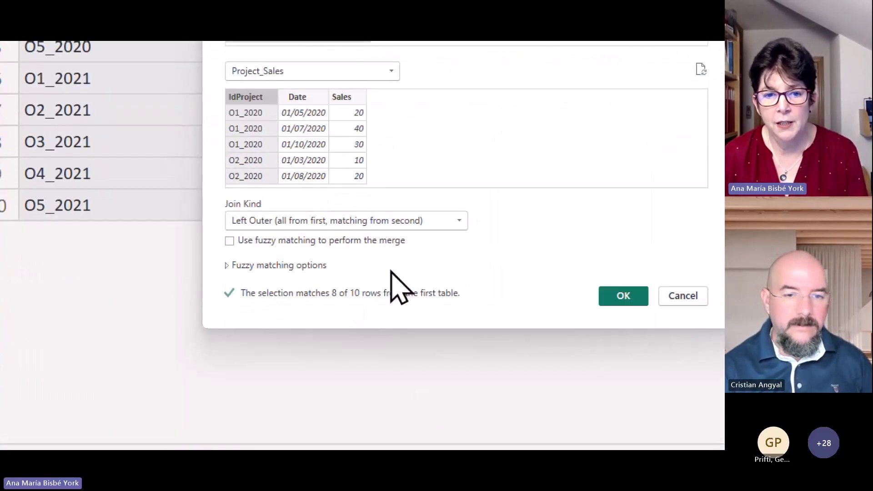
{"action": "left_click", "coordinate": [459, 220]}
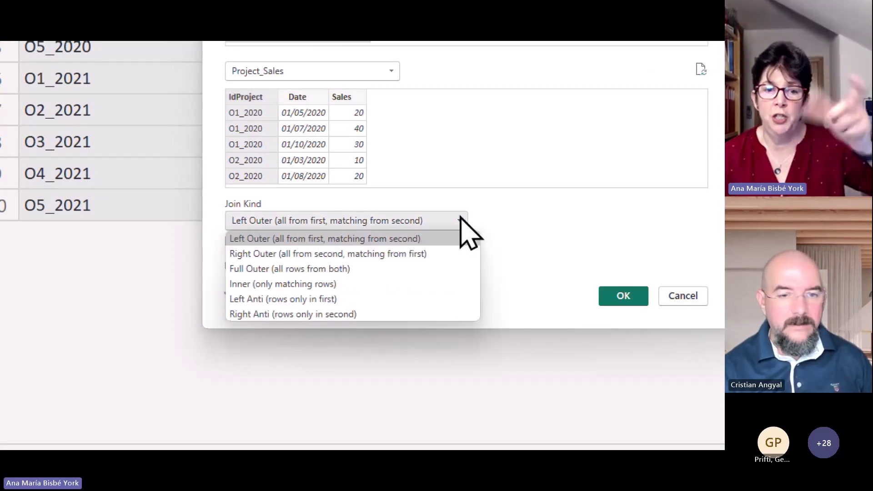
{"action": "left_click", "coordinate": [383, 302]}
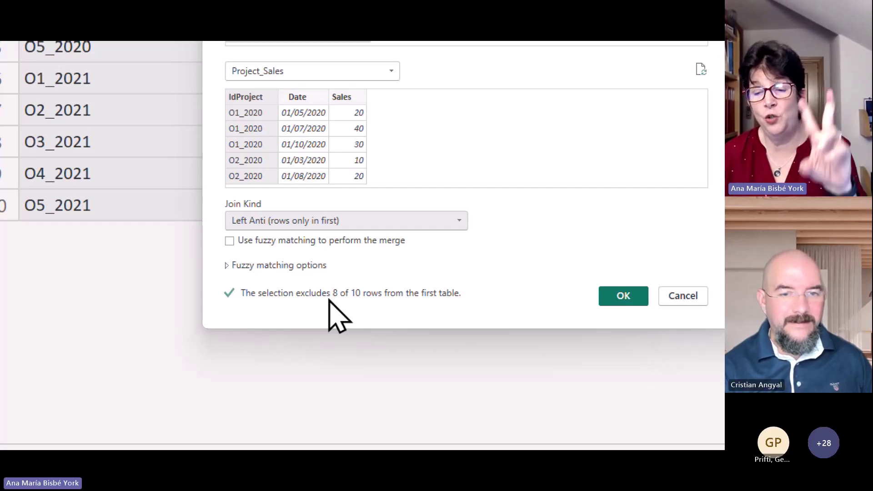
{"action": "left_click", "coordinate": [621, 301]}
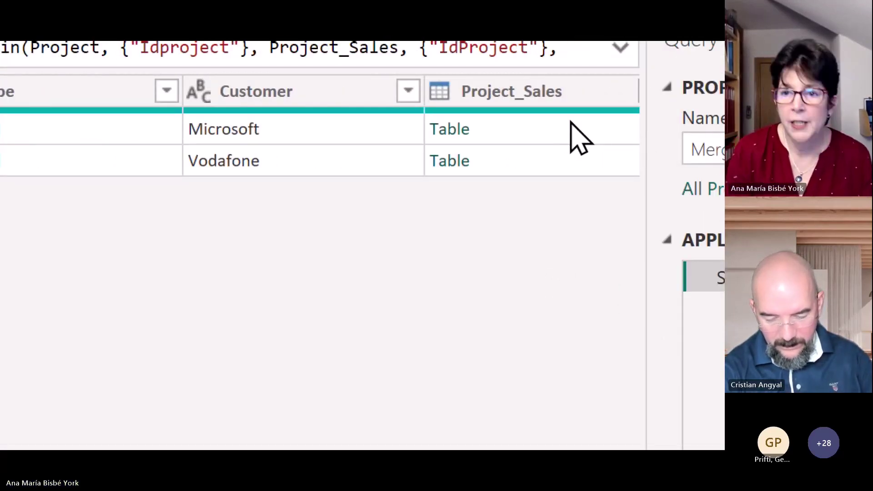
Expand the nested Project_Sales tables to the Date and Sales columns only, leaving out IdProject
{"action": "left_click", "coordinate": [599, 136]}
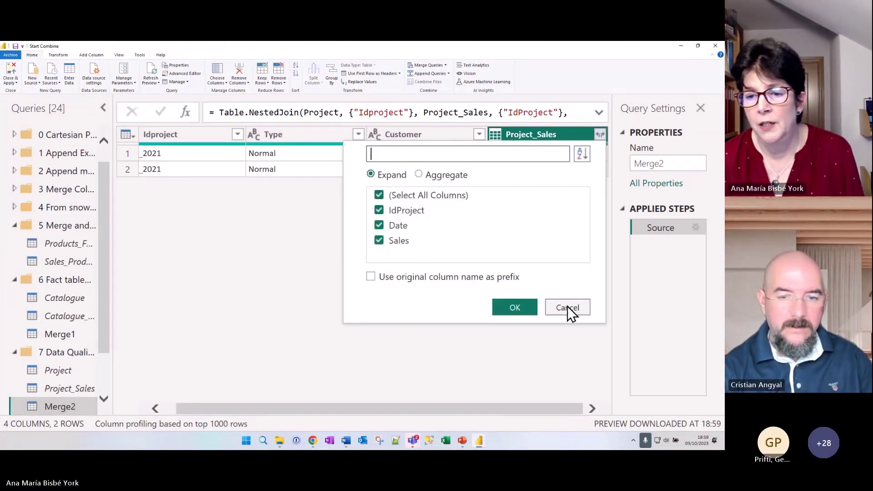
{"action": "left_click", "coordinate": [382, 210]}
{"action": "left_click", "coordinate": [511, 309]}
{"action": "left_click_drag", "start_coordinate": [432, 407], "coordinate": [414, 387]}
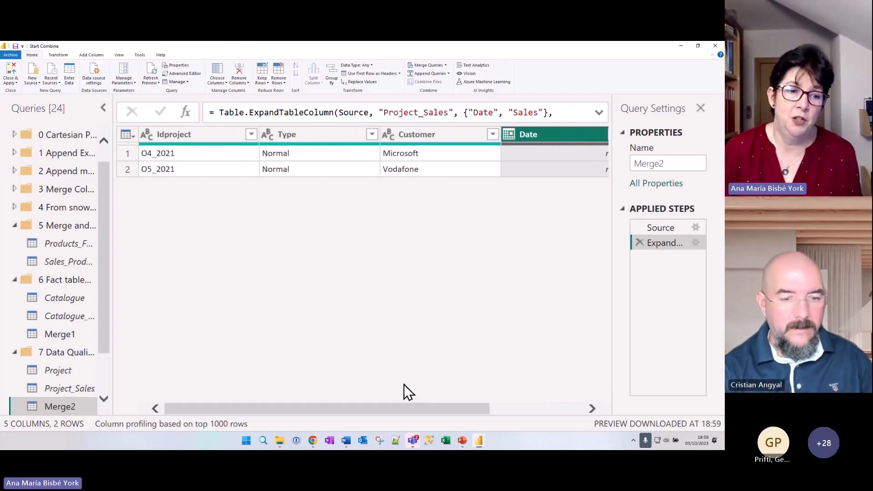